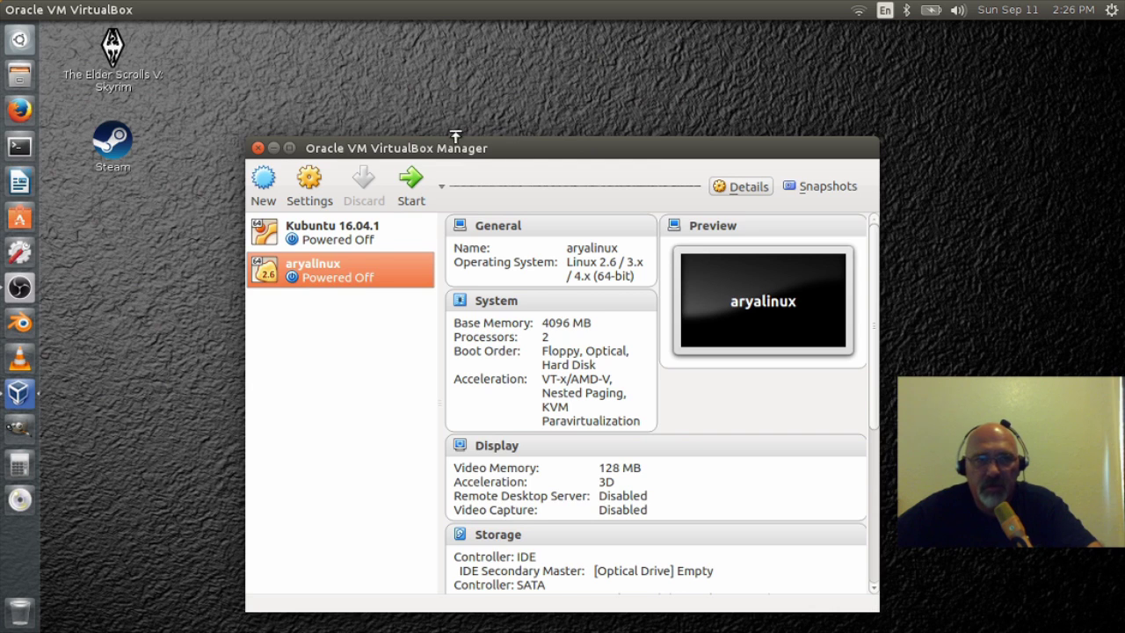
# Step: Close the VirtualBox Manager window, switch to Firefox, and search Google for distrowatch to open DistroWatch.com
pyautogui.click(257, 147)
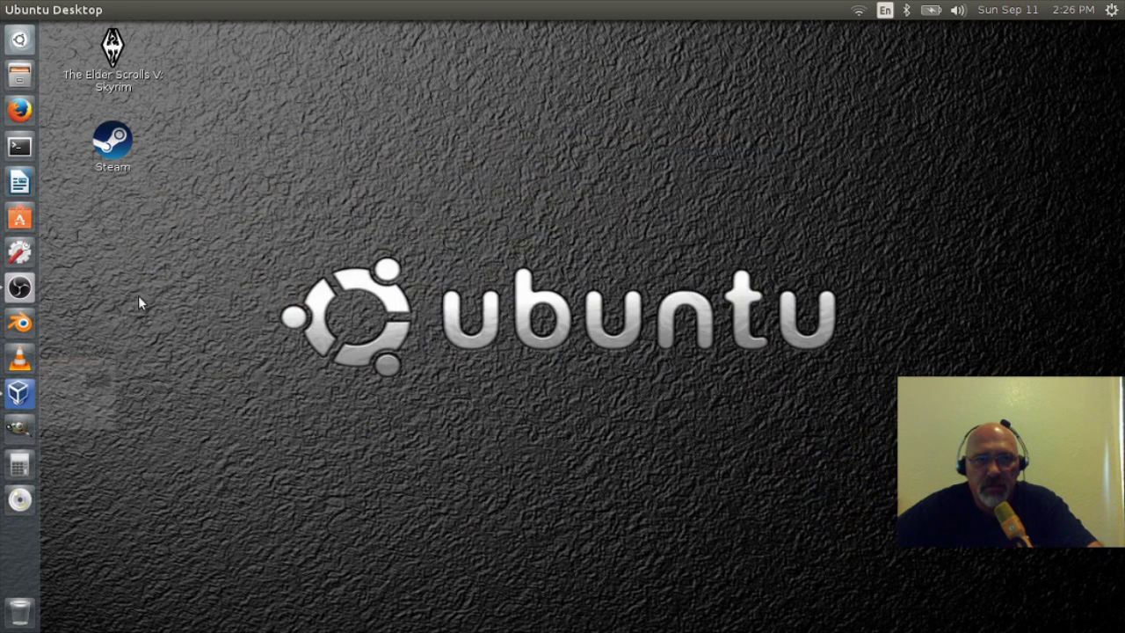
pyautogui.click(19, 109)
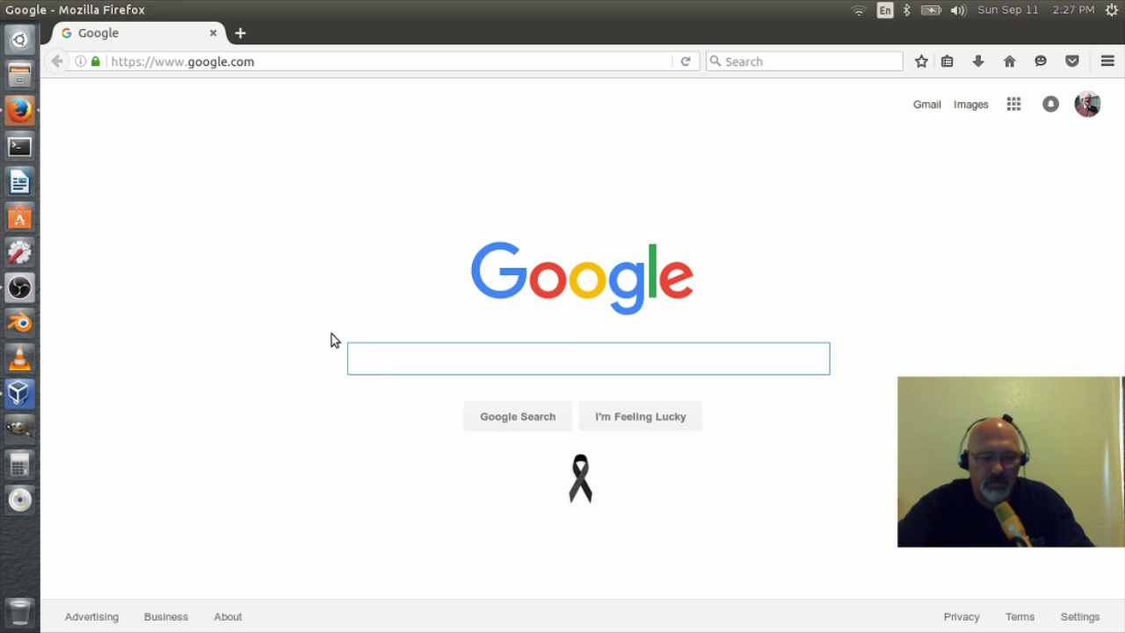
pyautogui.write('dist')
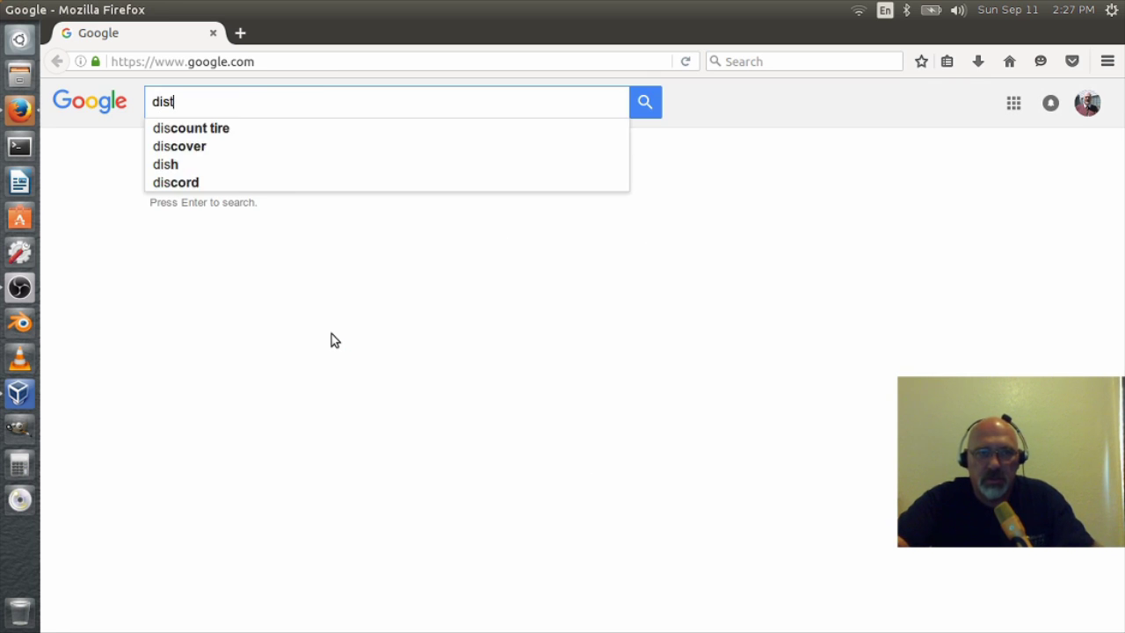
pyautogui.write('rowatch')
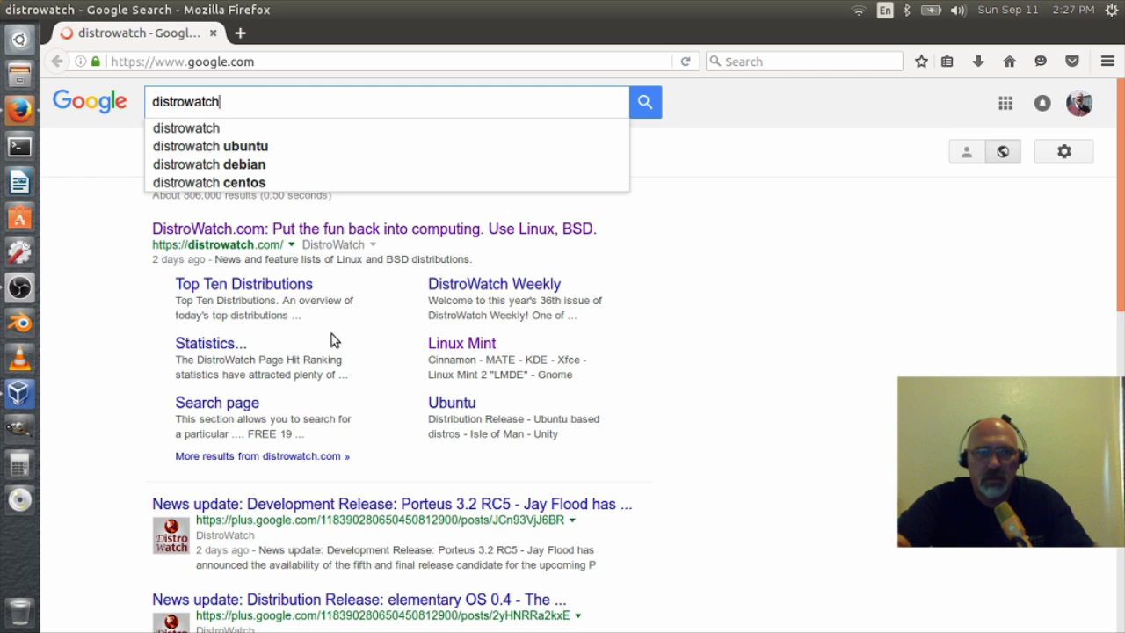
pyautogui.click(230, 232)
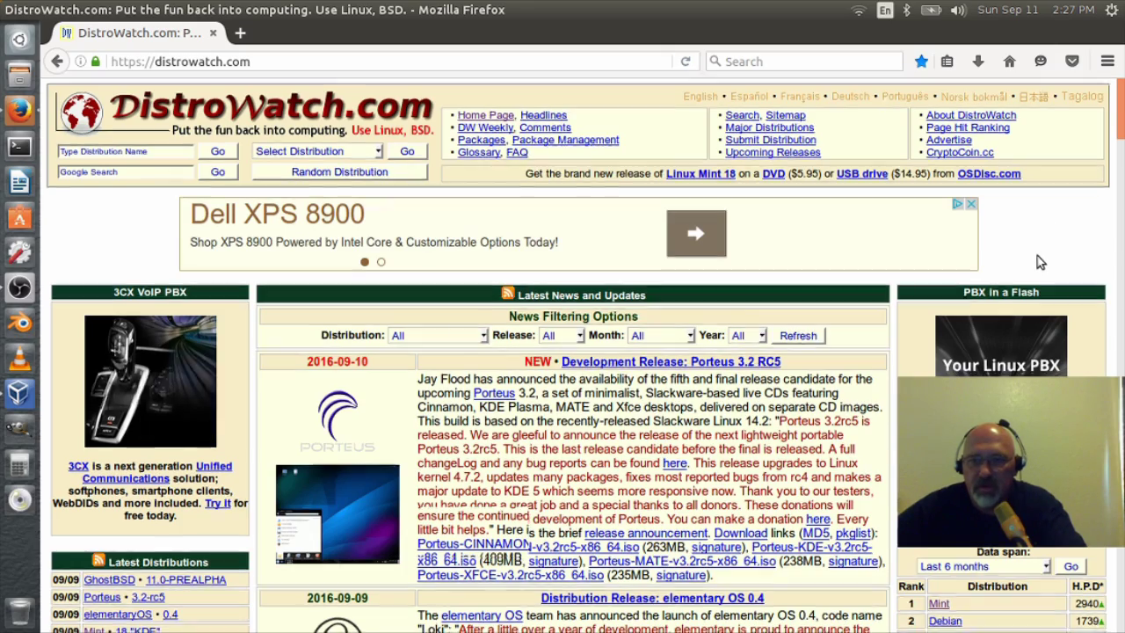
# Step: Look through DistroWatch's Page Hit Ranking and open the page for the Mint distribution
pyautogui.scroll(-1, 1037, 255)
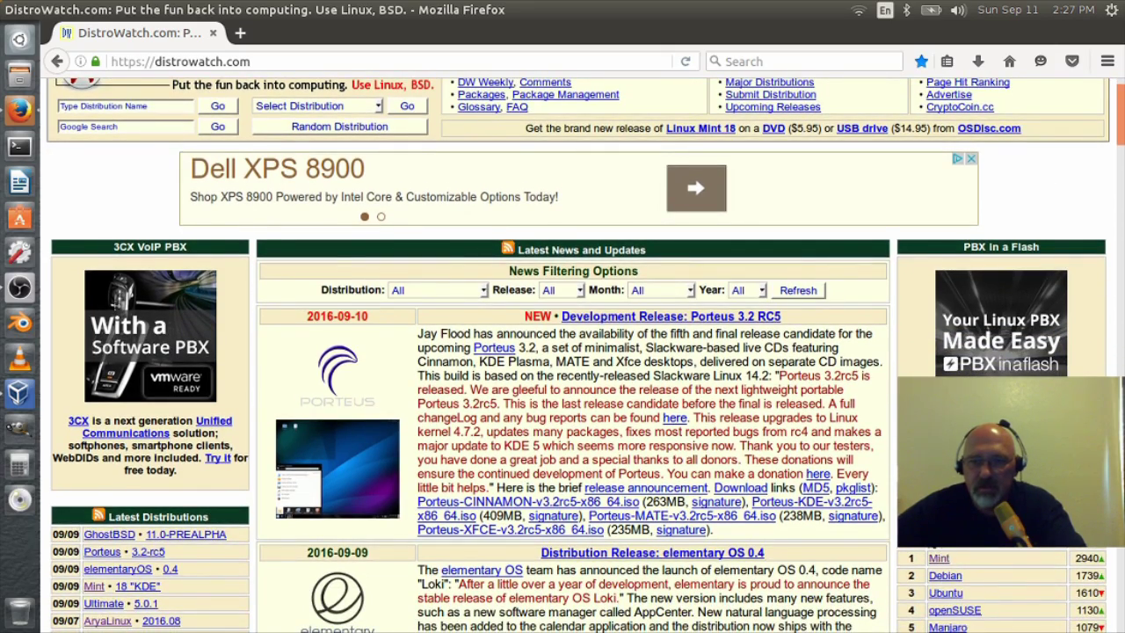
pyautogui.scroll(-8, 938, 98)
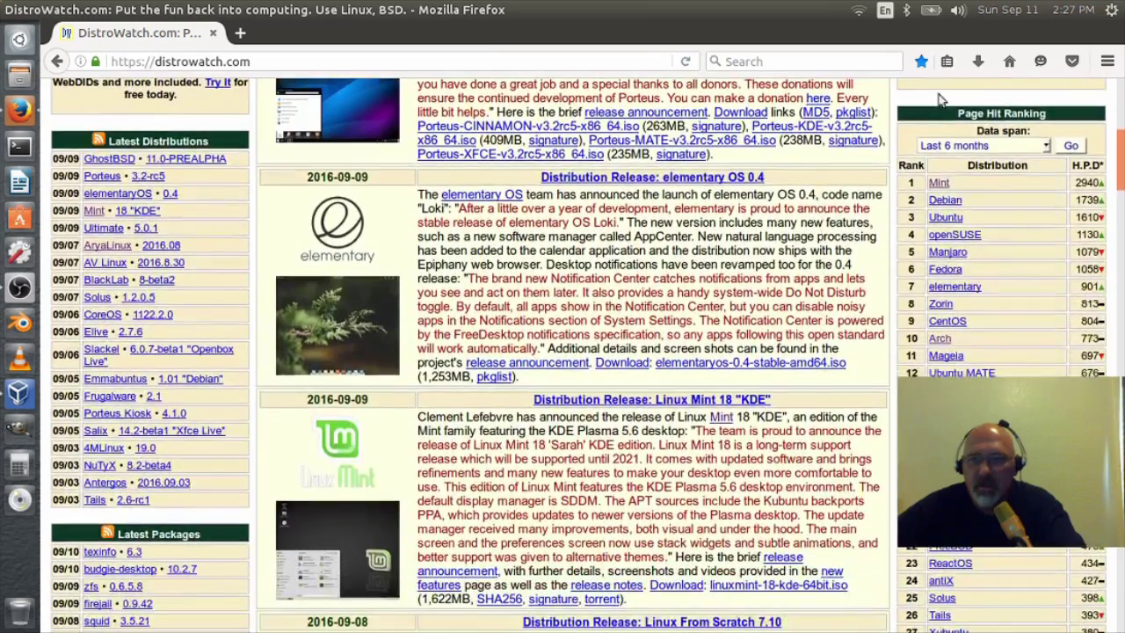
pyautogui.scroll(-1, 936, 180)
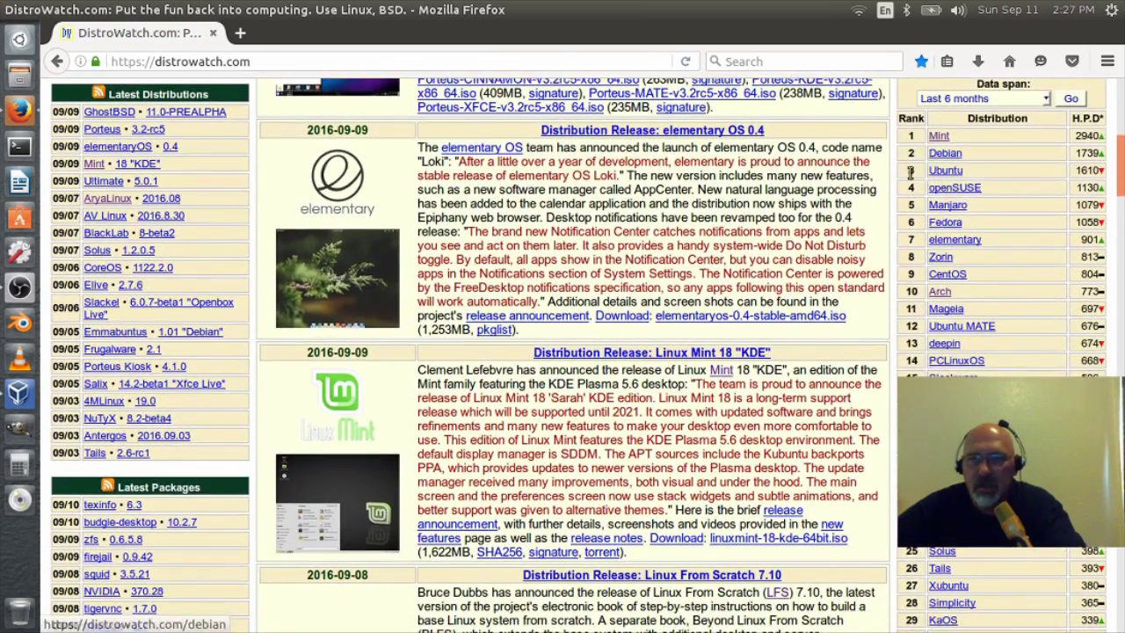
pyautogui.scroll(-6, 937, 198)
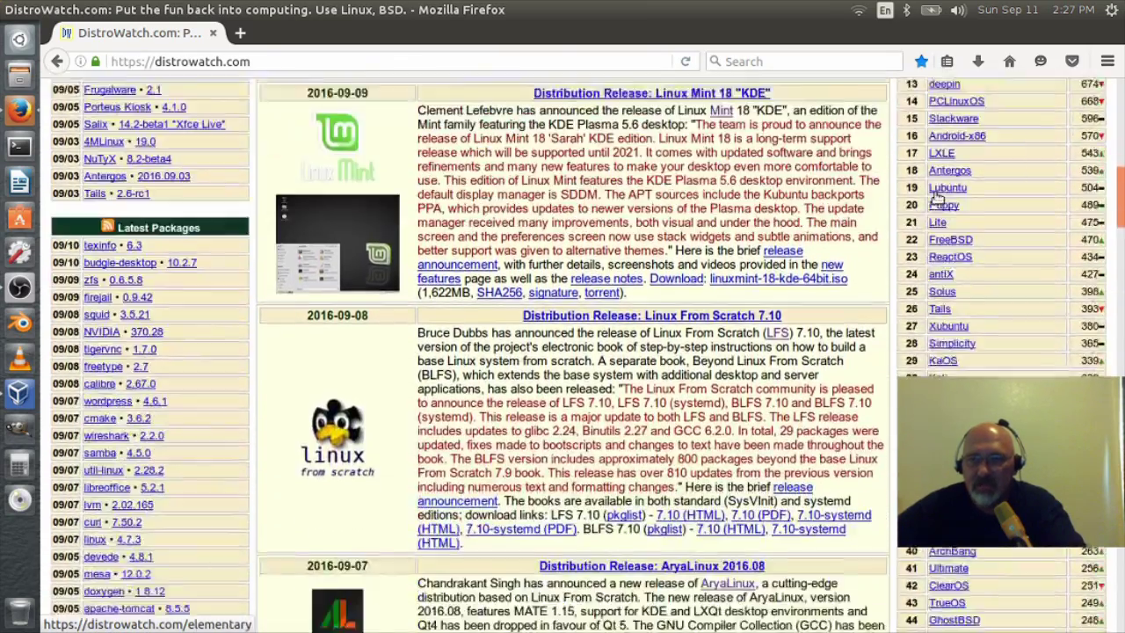
pyautogui.scroll(-5, 937, 198)
pyautogui.scroll(12, 937, 197)
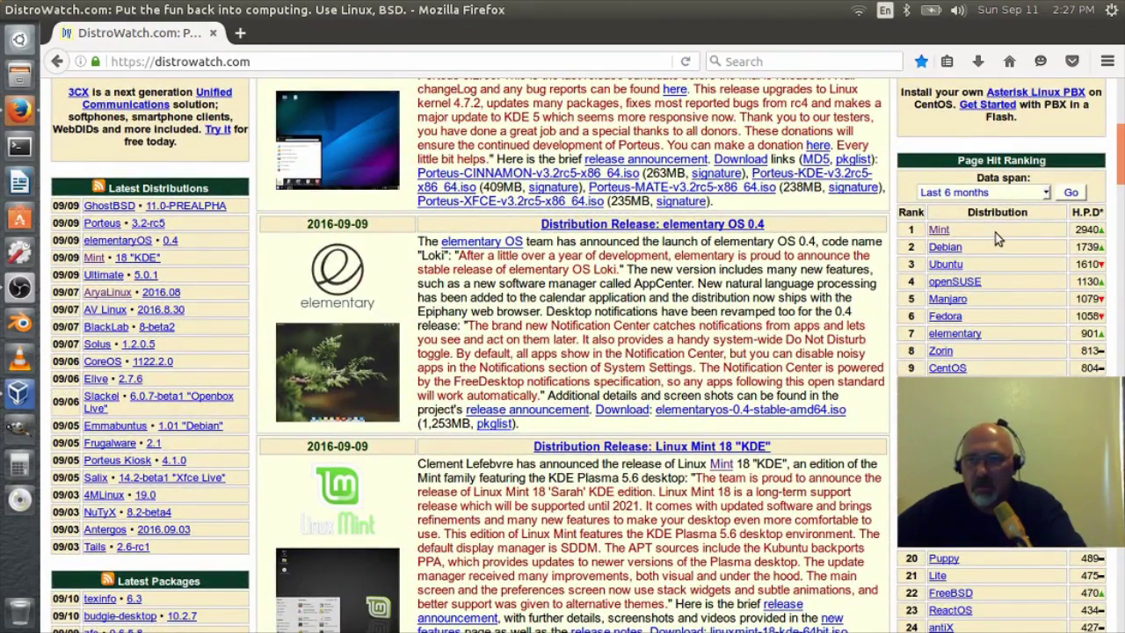
pyautogui.click(938, 231)
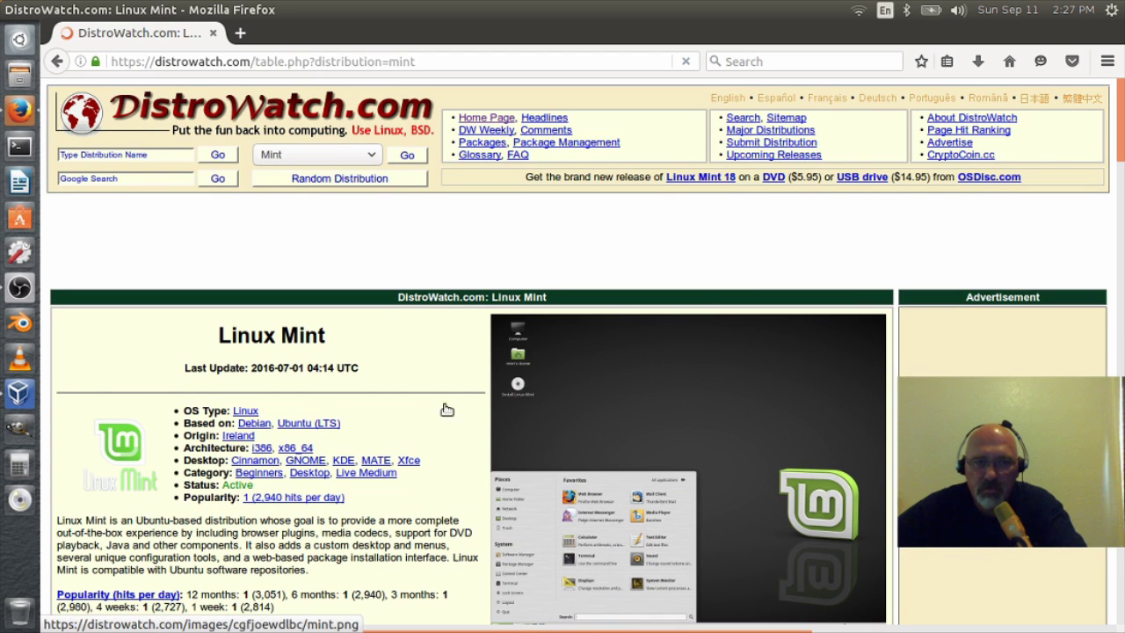
# Step: Go to the Linux Mint home page and open the release announcement for the Linux Mint 18 MATE Edition
pyautogui.scroll(-5, 359, 422)
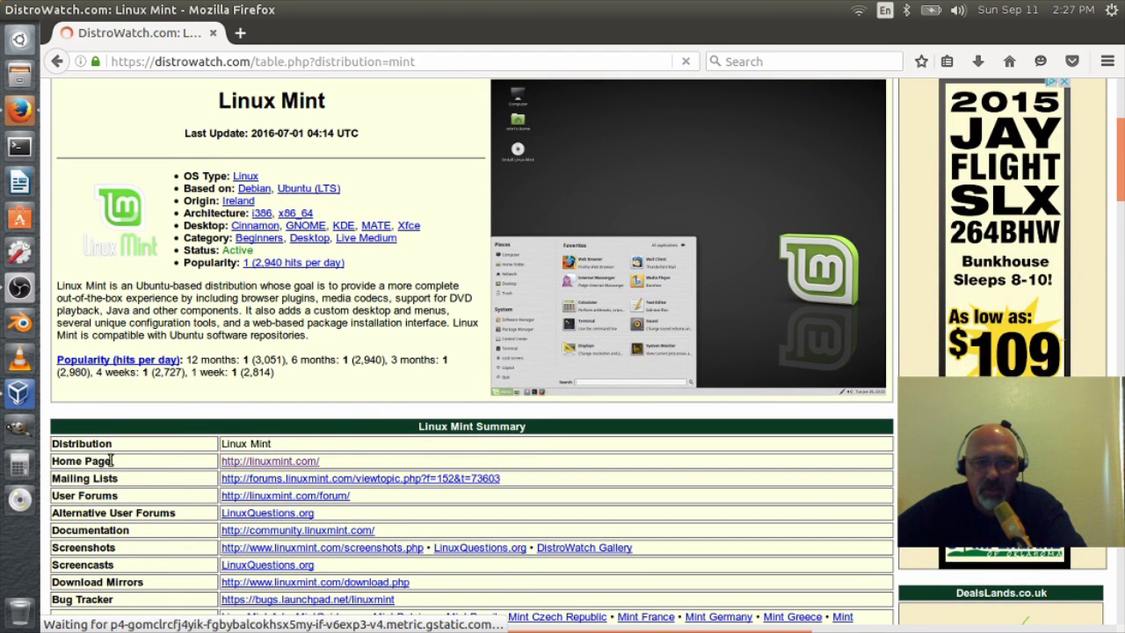
pyautogui.click(268, 463)
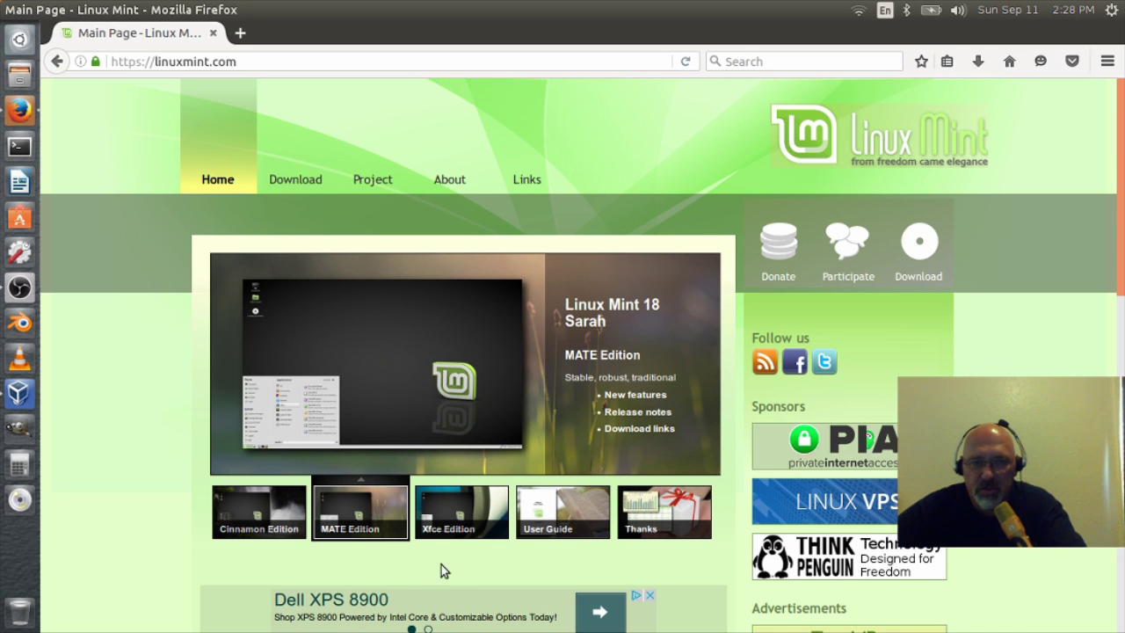
pyautogui.click(230, 526)
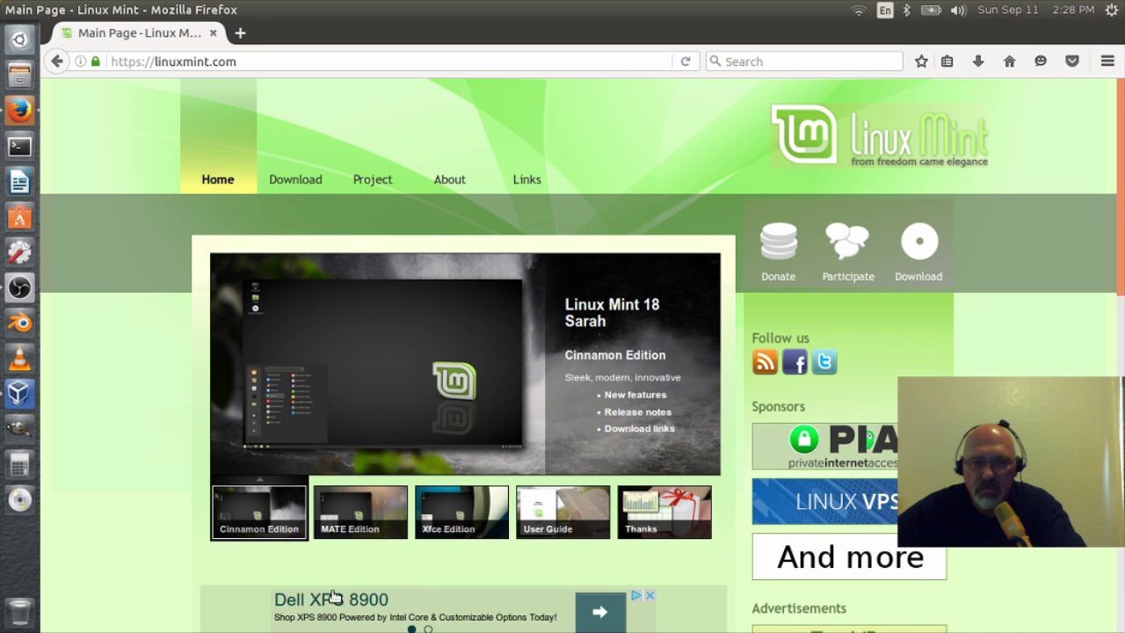
pyautogui.click(360, 510)
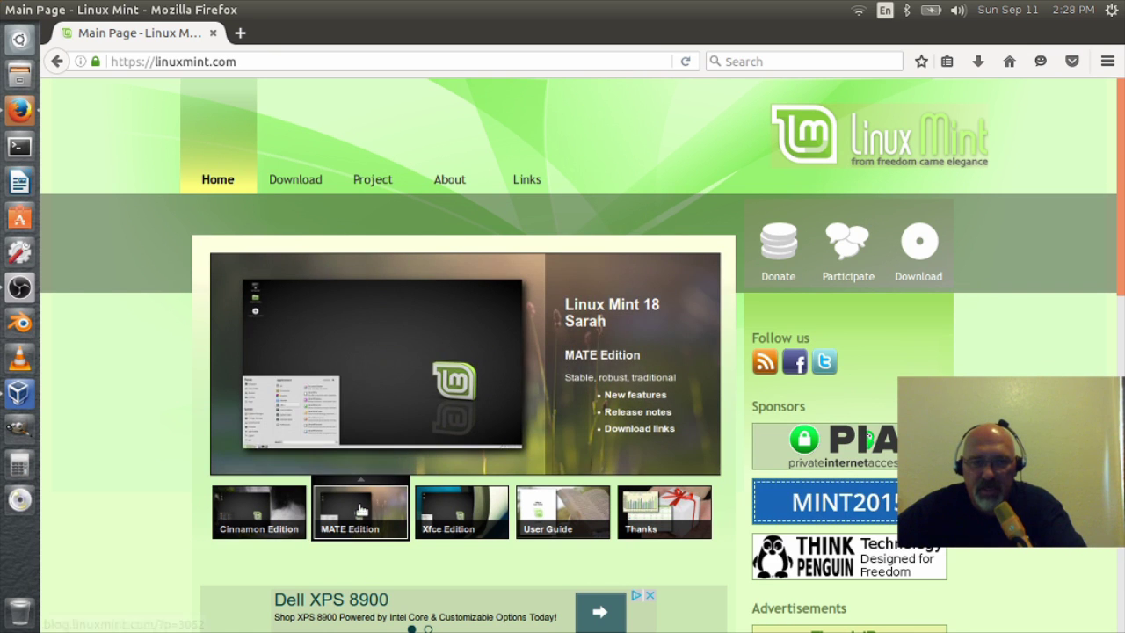
pyautogui.click(349, 526)
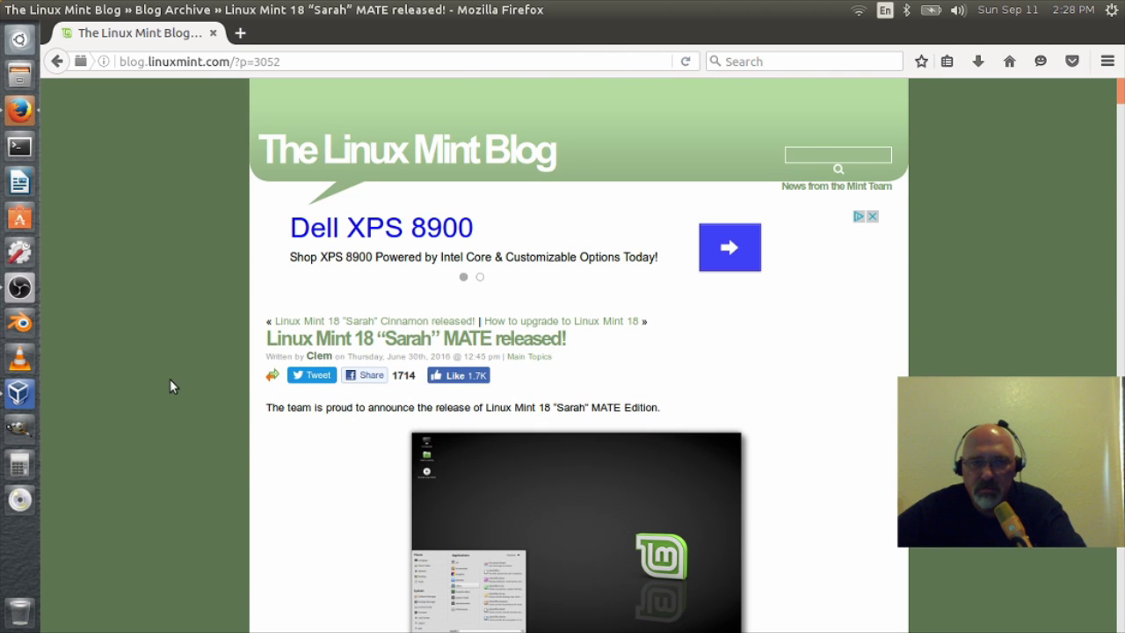
# Step: Download the 64-bit Linux Mint 18 MATE ISO from the USA kernel.org mirror, choosing to save the file
pyautogui.scroll(-6, 198, 385)
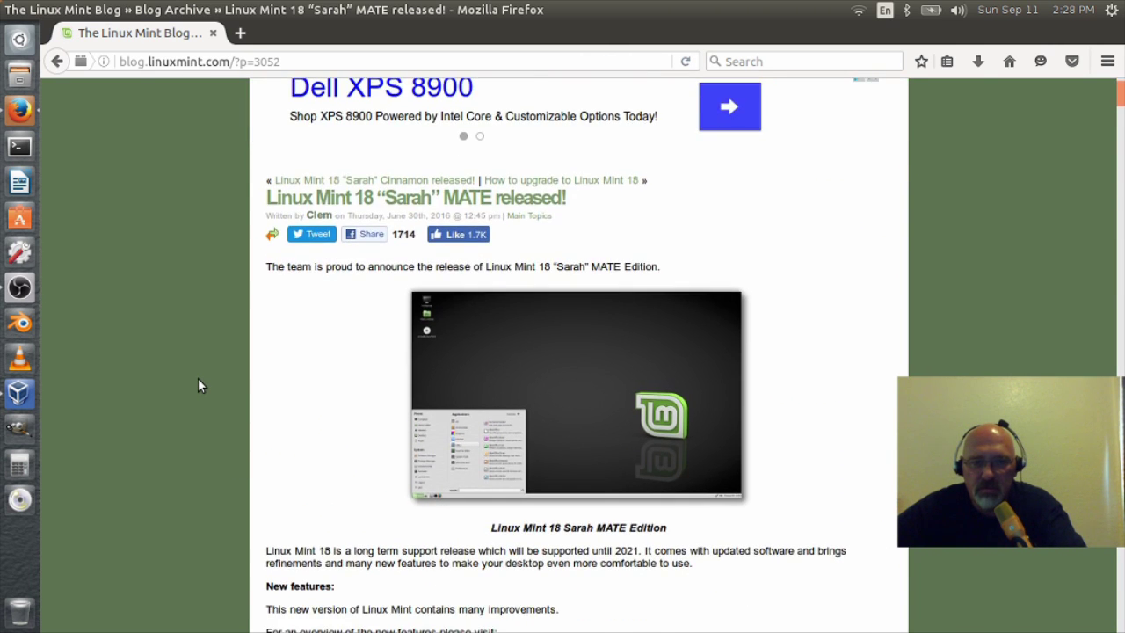
pyautogui.scroll(-3, 198, 378)
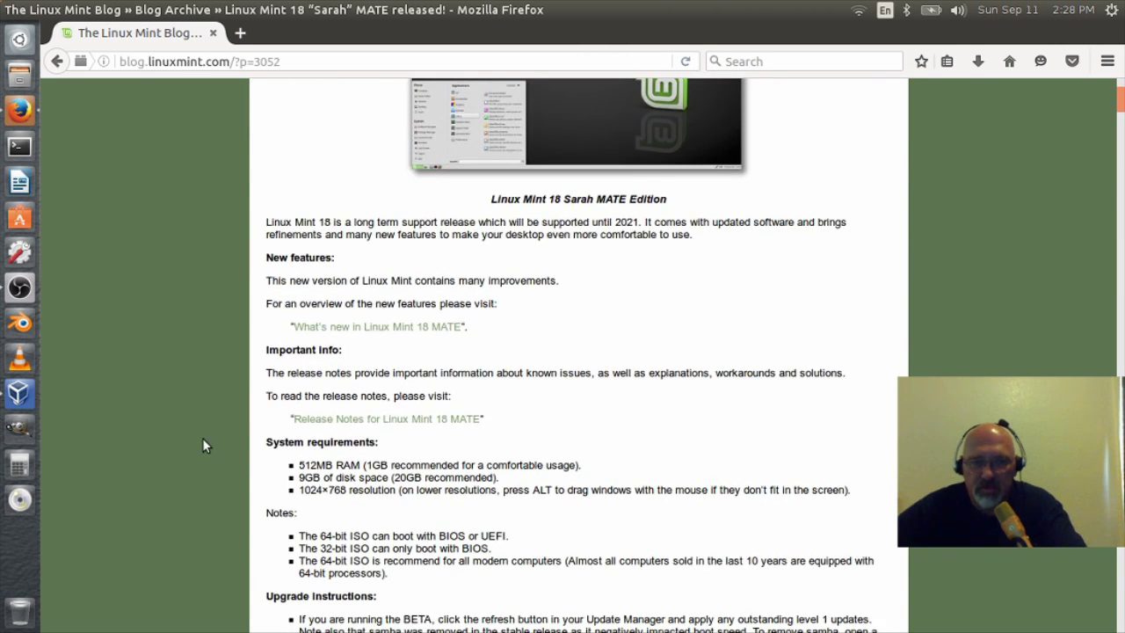
pyautogui.scroll(-1, 202, 437)
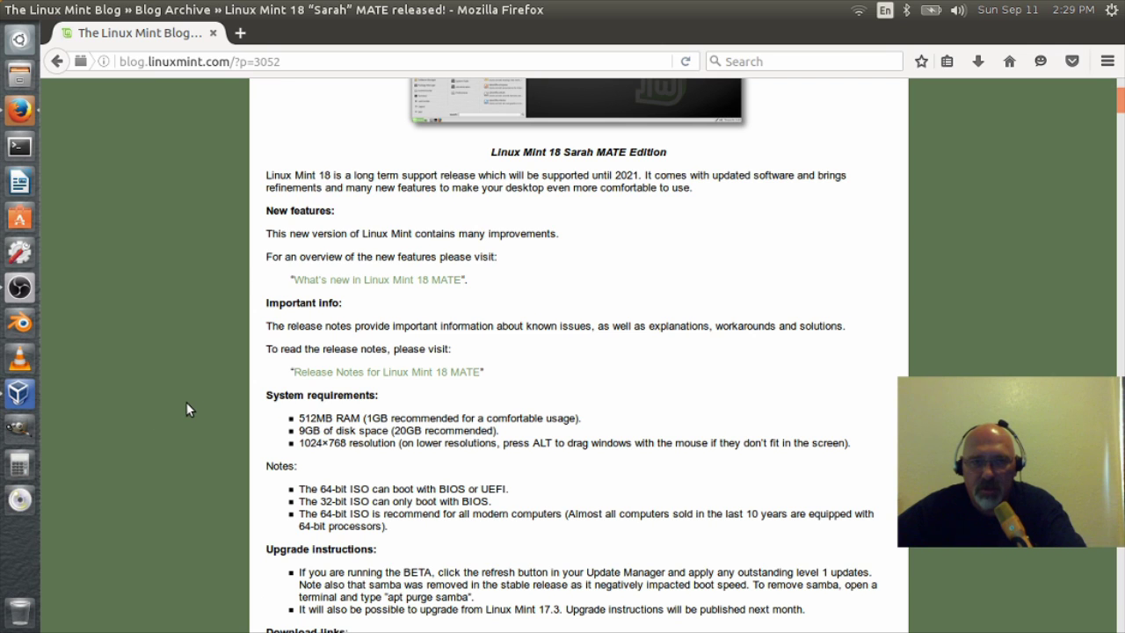
pyautogui.scroll(-1, 186, 404)
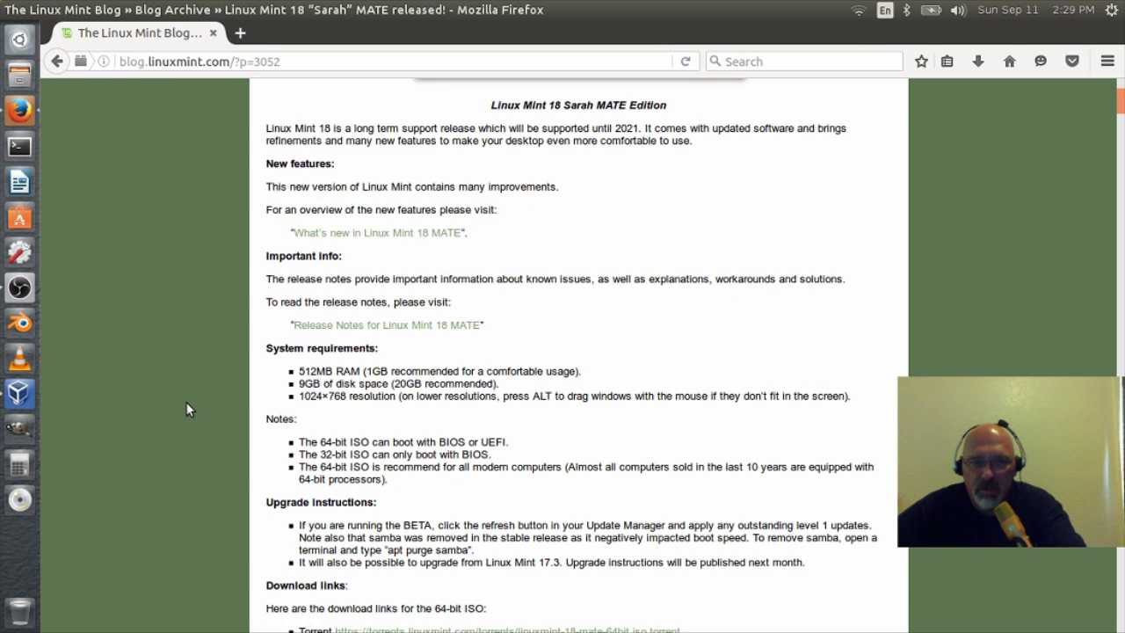
pyautogui.scroll(-2, 186, 404)
pyautogui.scroll(-6, 186, 404)
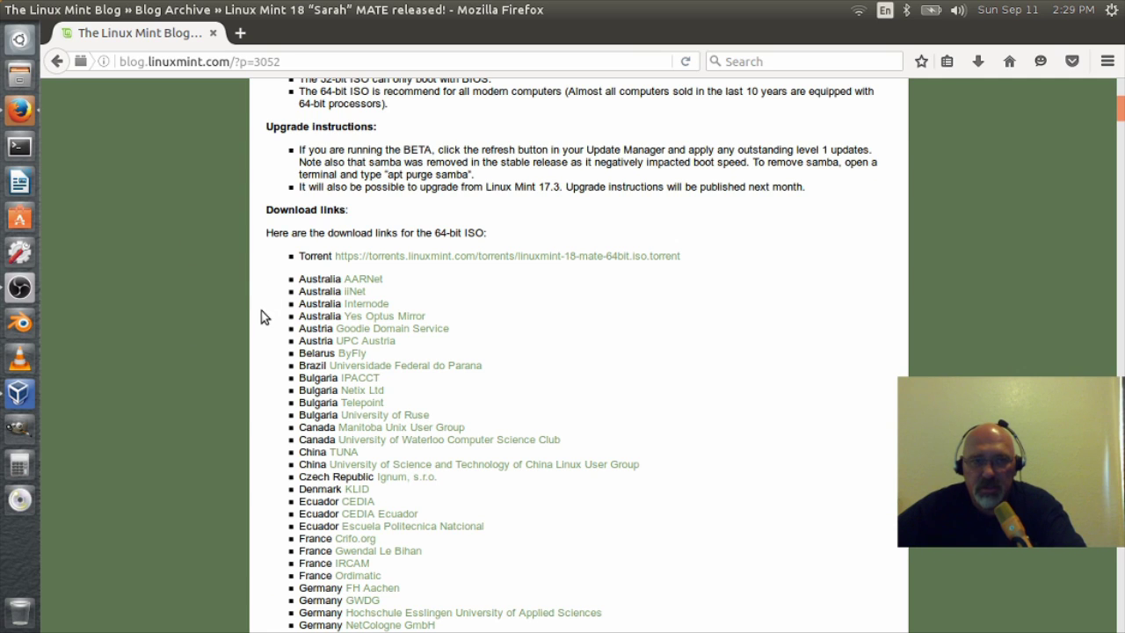
pyautogui.scroll(-2, 261, 325)
pyautogui.scroll(-15, 233, 574)
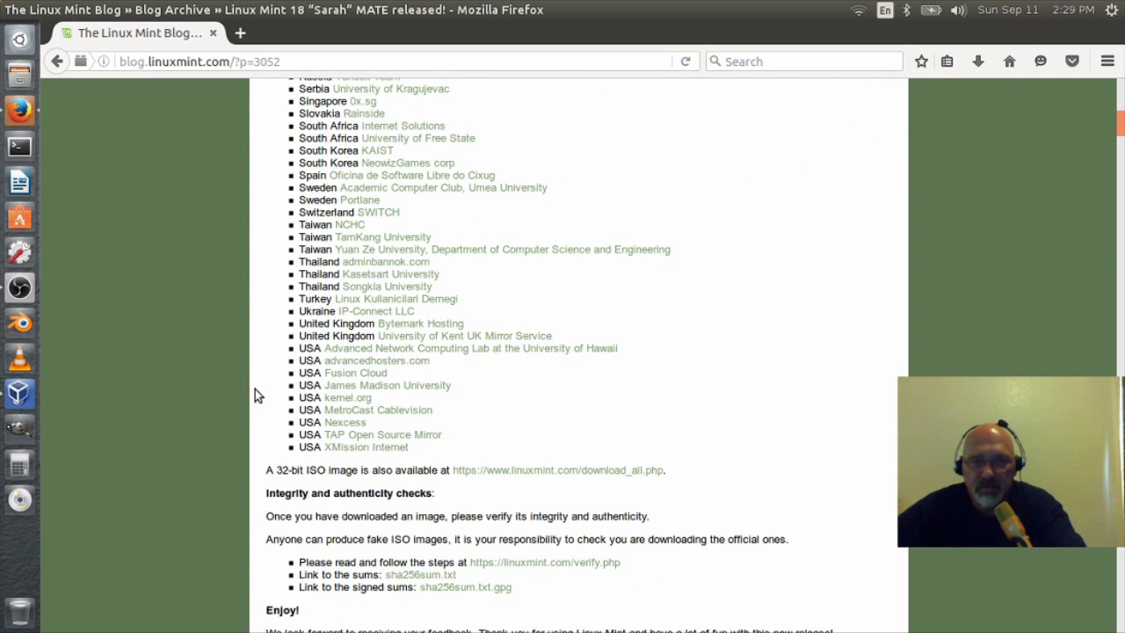
pyautogui.click(350, 401)
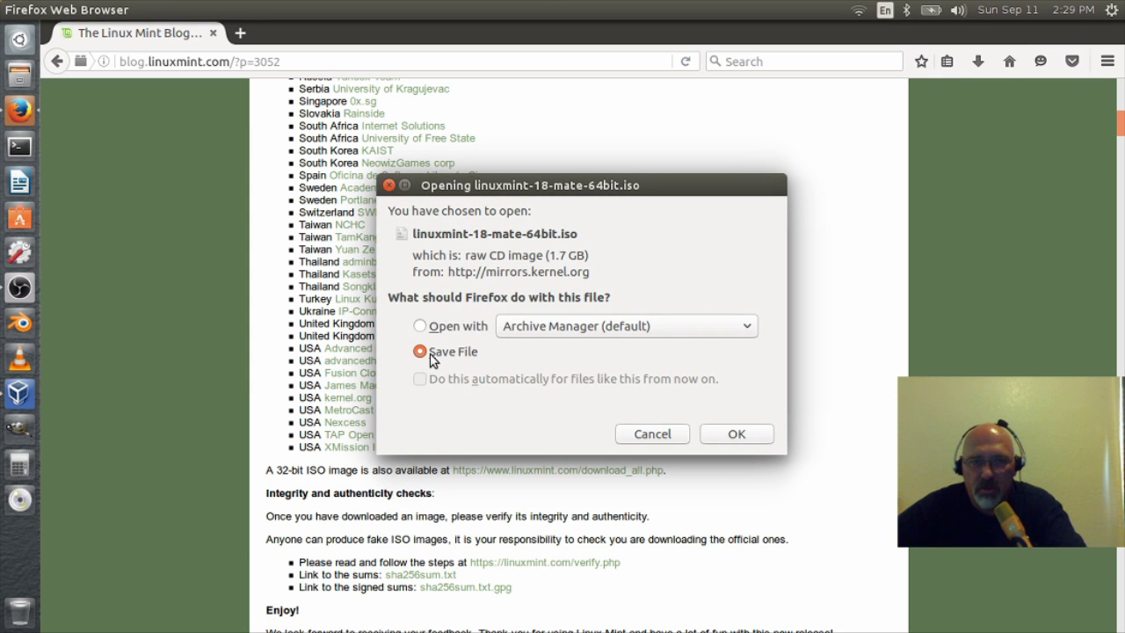
pyautogui.click(738, 434)
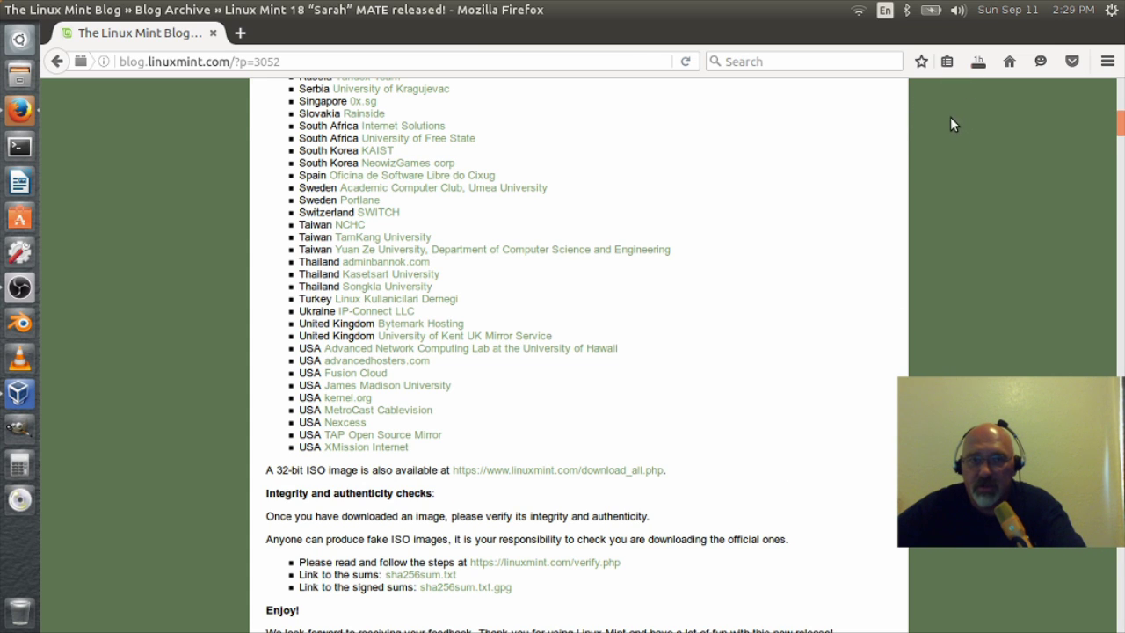
# Step: Cancel the running download of the Linux Mint MATE ISO and close the downloads list
pyautogui.click(976, 64)
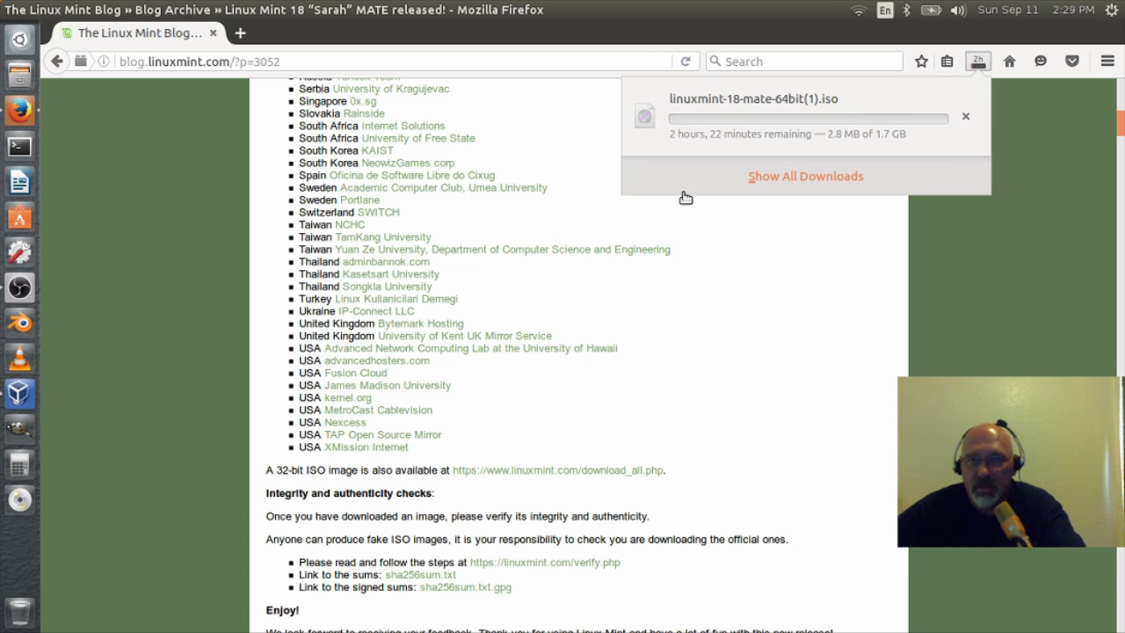
pyautogui.click(966, 118)
pyautogui.click(933, 293)
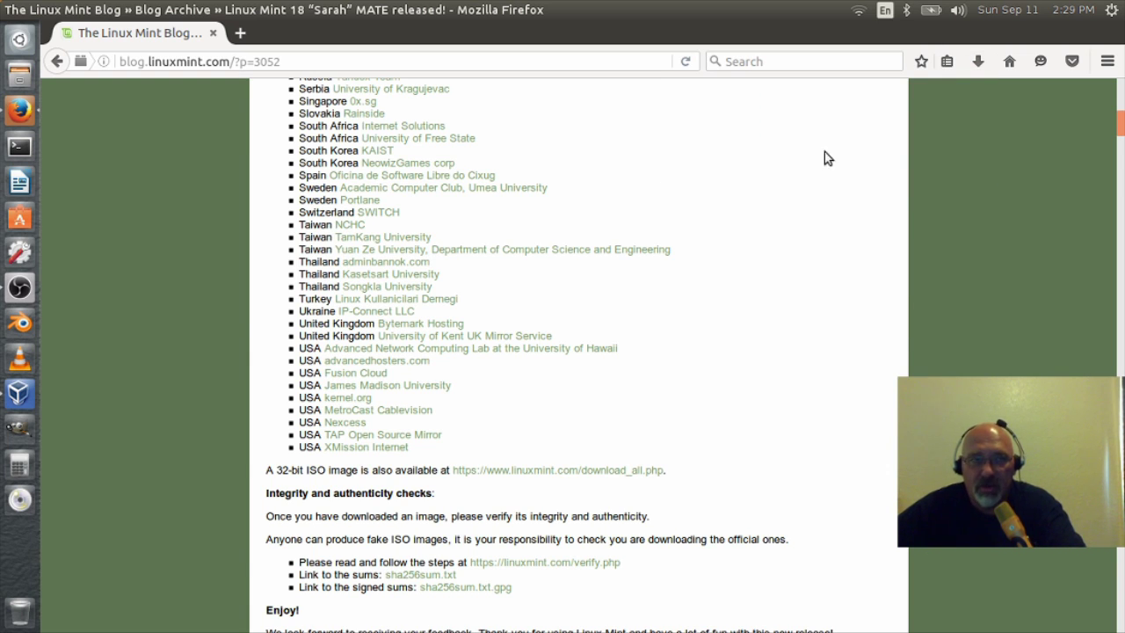
# Step: Close the browser, switch to VirtualBox, and start a new virtual machine named Linux Mint 18 Mate with type Linux and version Ubuntu (64-bit)
pyautogui.click(212, 34)
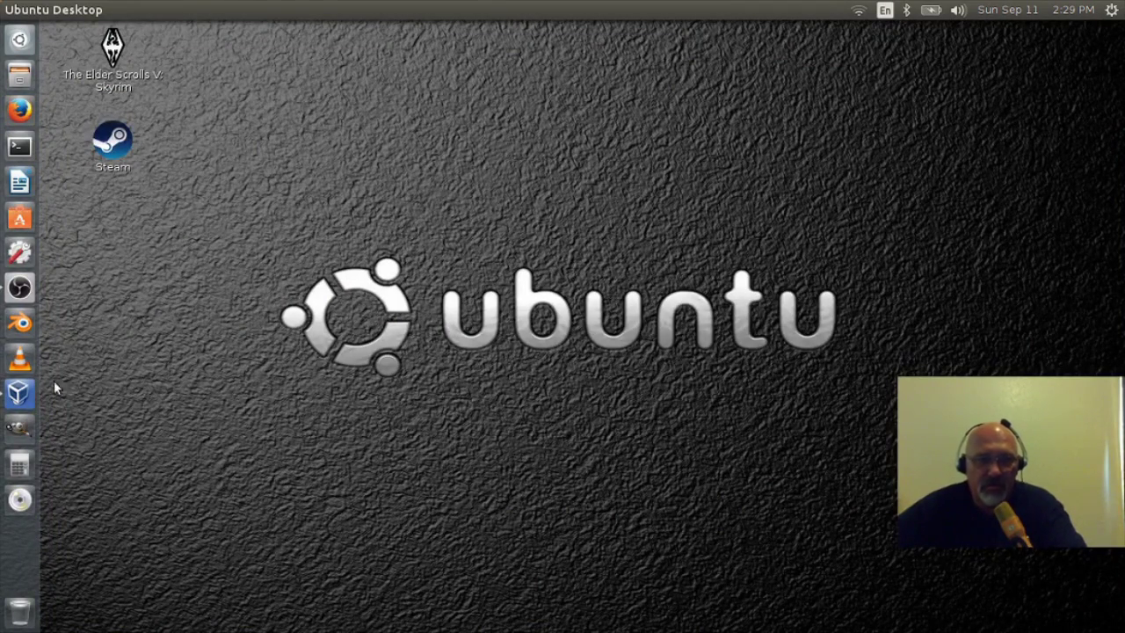
pyautogui.click(19, 393)
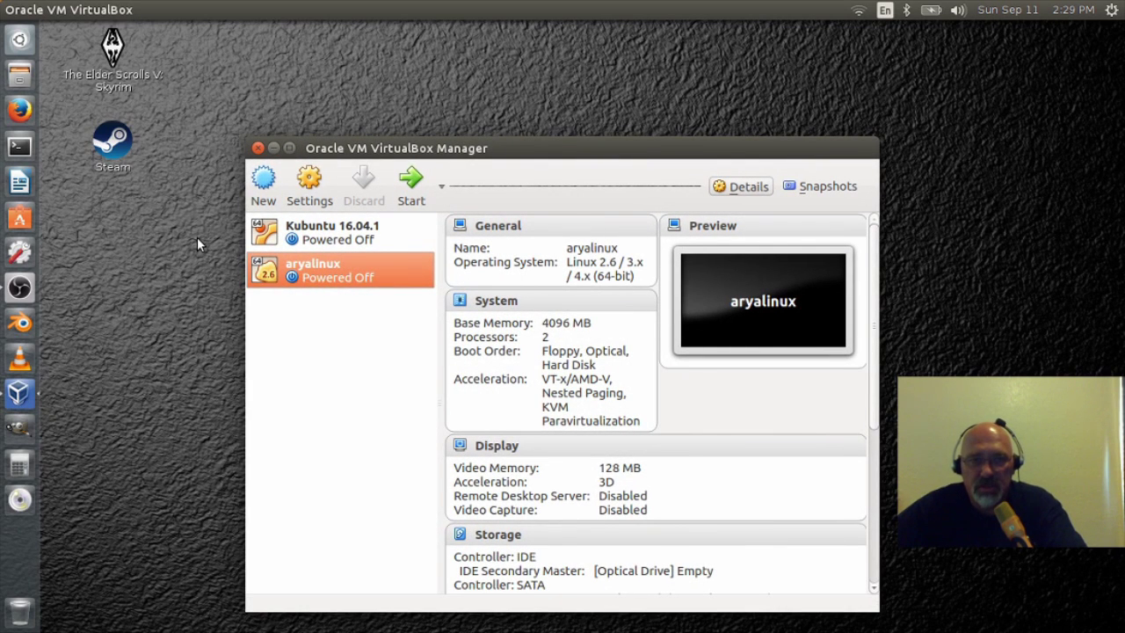
pyautogui.click(262, 187)
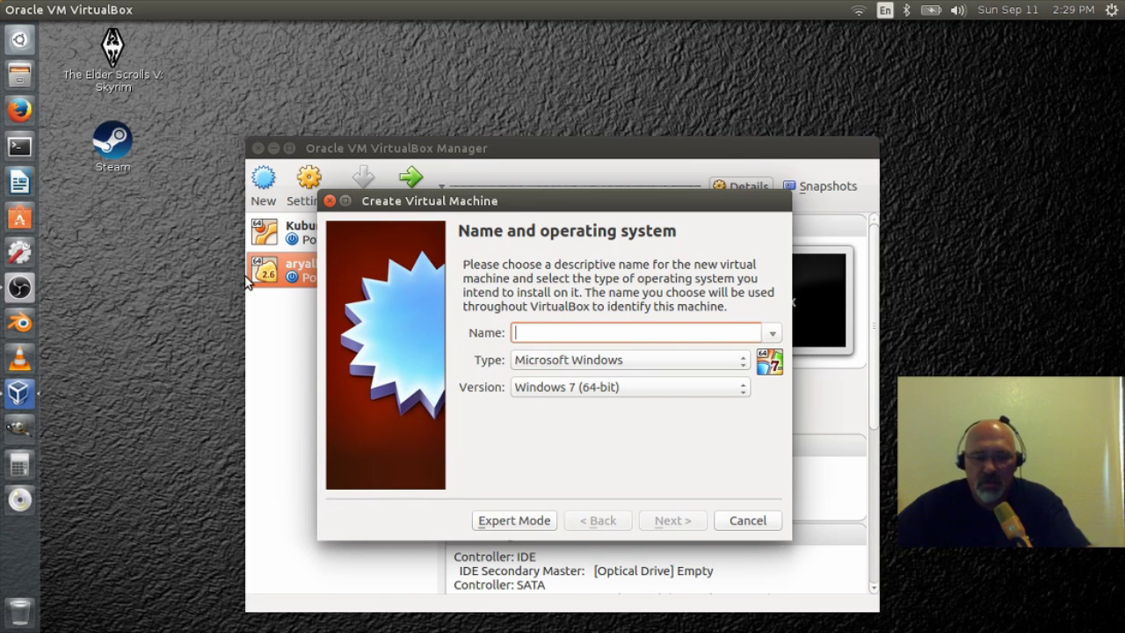
pyautogui.write('Linux')
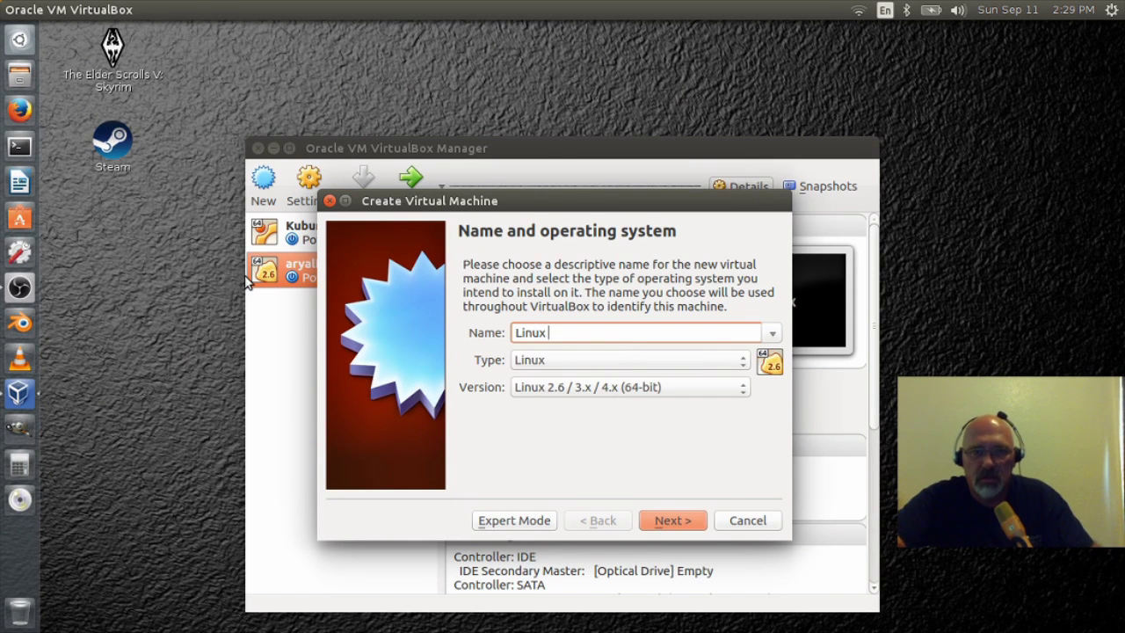
pyautogui.write(' Mint')
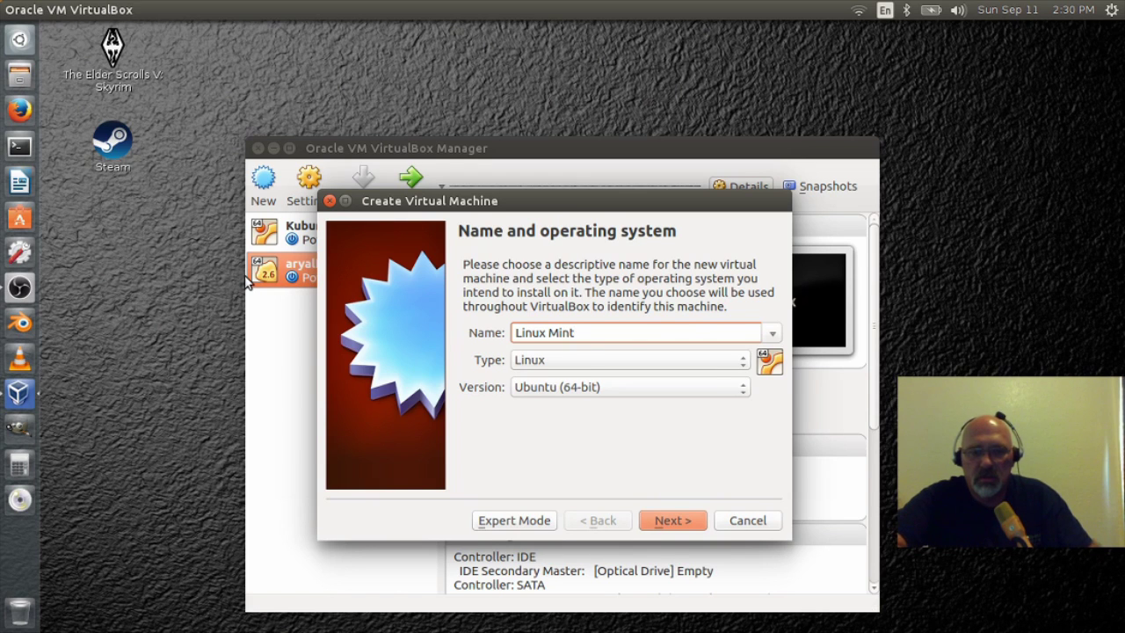
pyautogui.write('r 18 ')
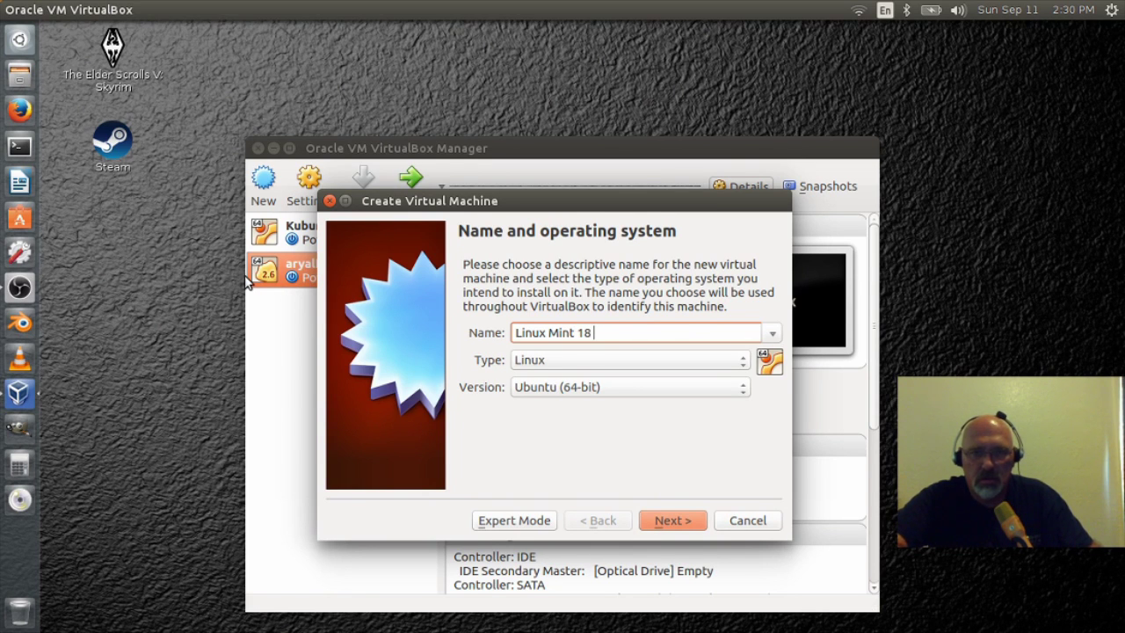
pyautogui.write('Matge')
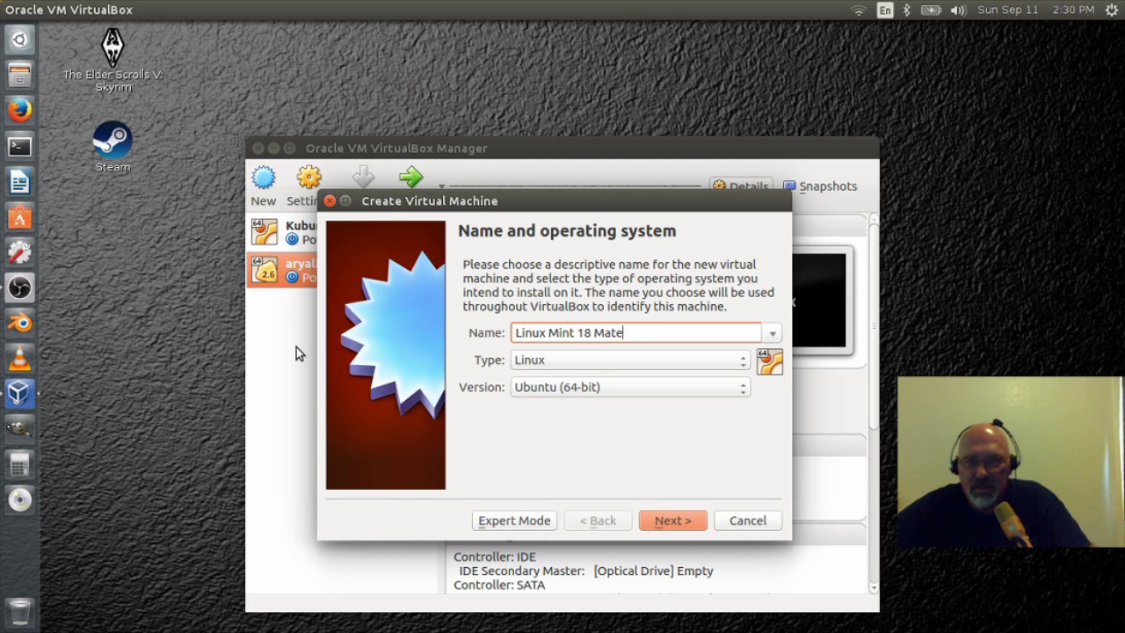
pyautogui.click(675, 527)
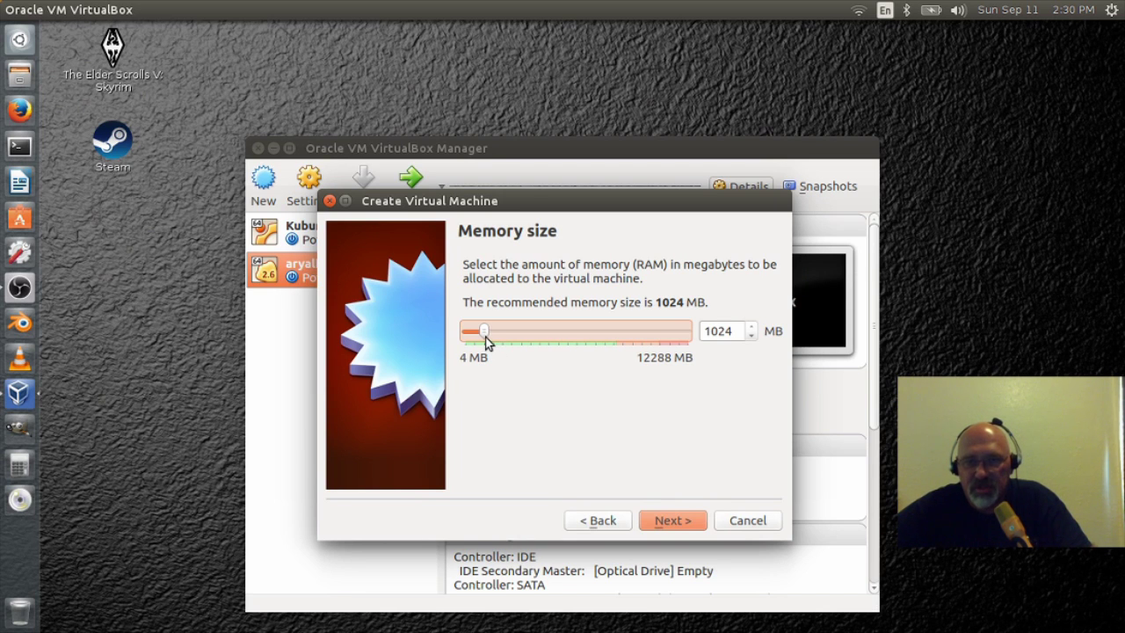
# Step: Increase the virtual machine's memory size above the recommended 1024 MB and proceed to the hard disk options
pyautogui.moveTo(499, 340); pyautogui.dragTo(503, 341)
pyautogui.click(665, 520)
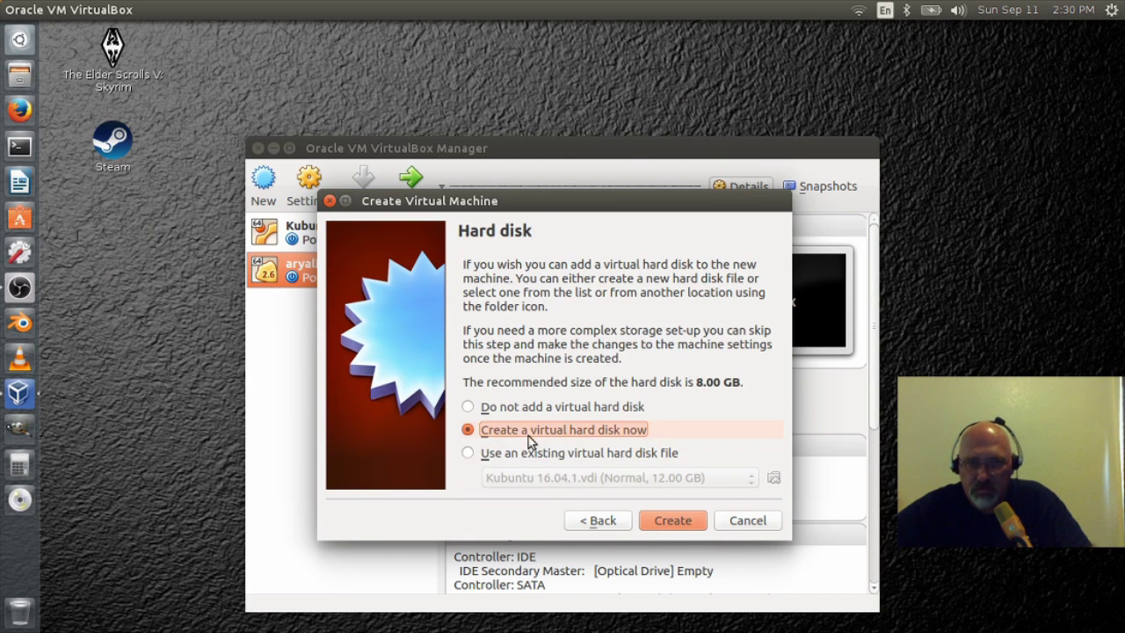
# Step: Create a dynamically allocated VDI virtual hard disk of 10 GB for the Linux Mint 18 Mate machine
pyautogui.click(670, 521)
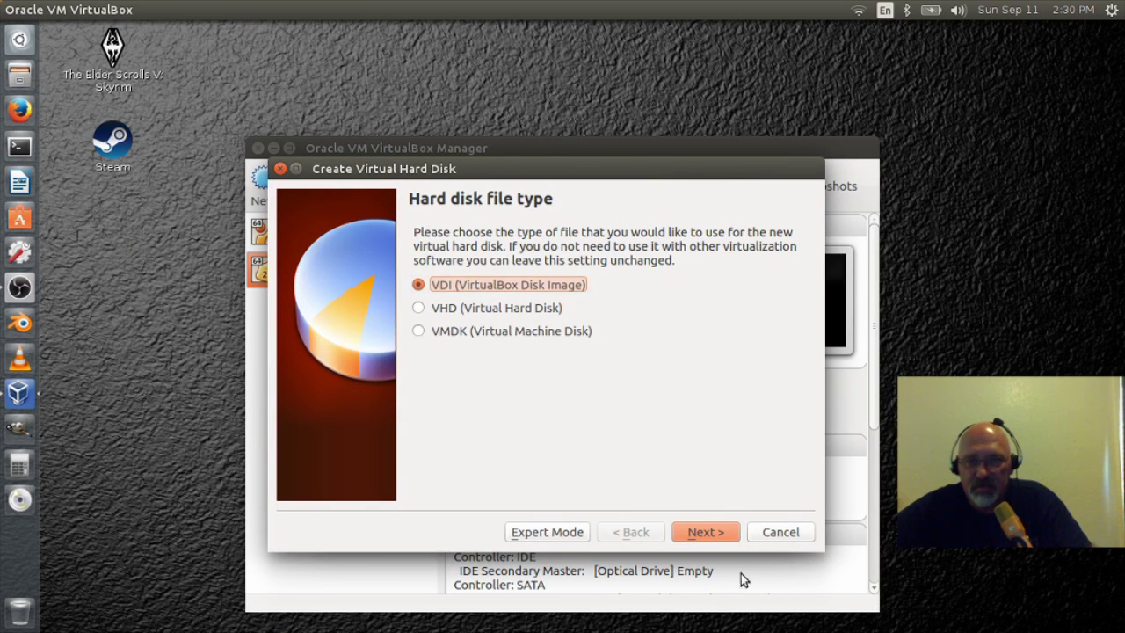
pyautogui.click(708, 536)
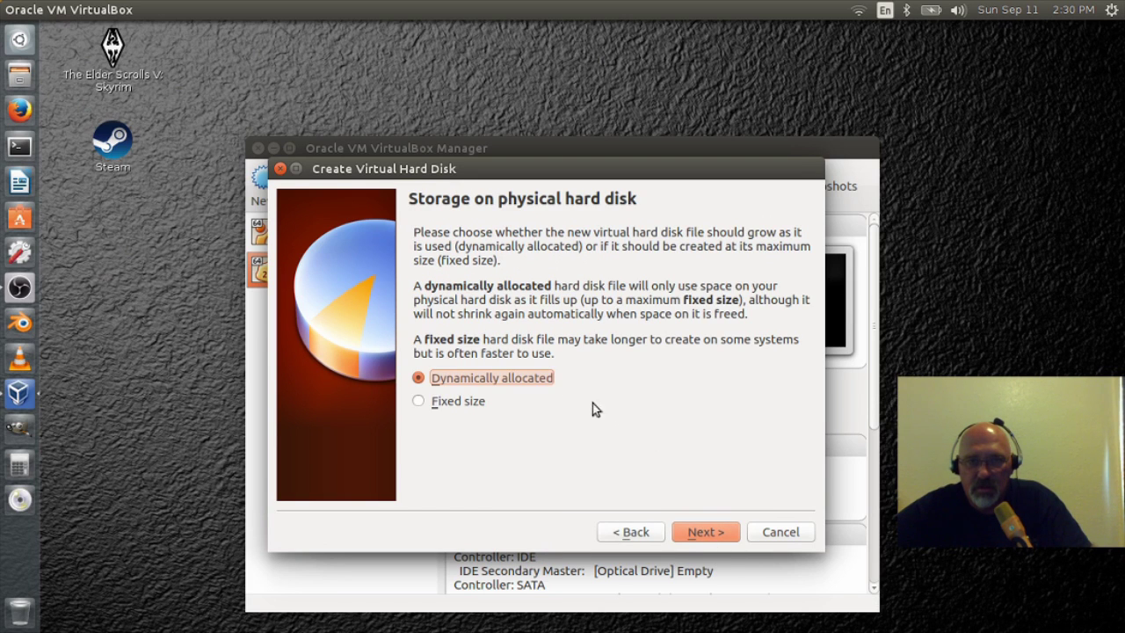
pyautogui.click(708, 532)
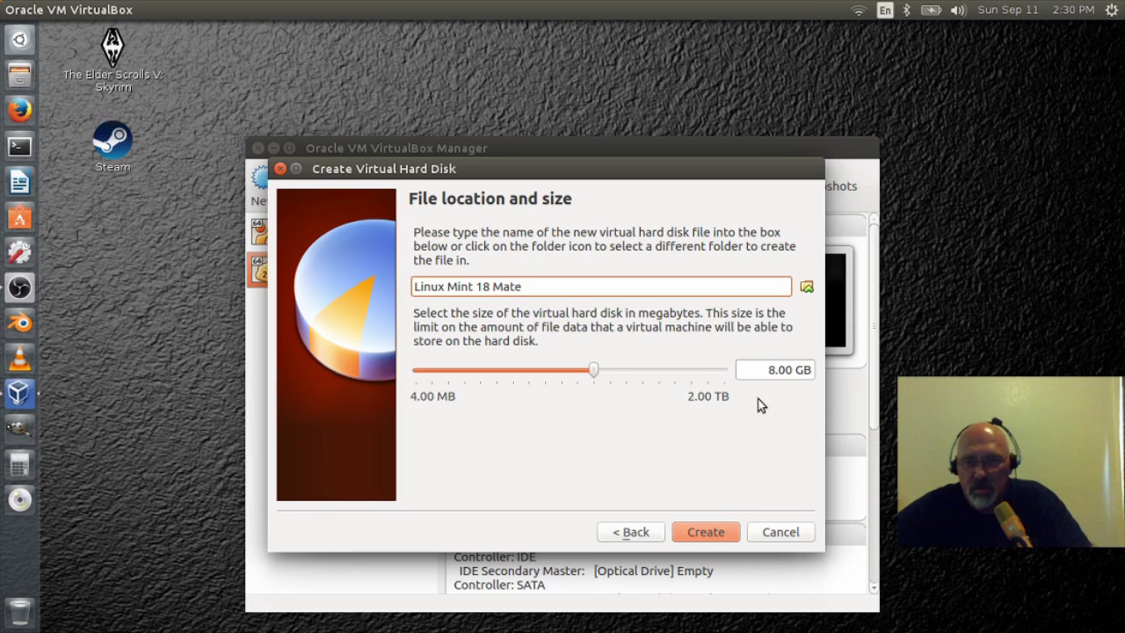
pyautogui.click(772, 369)
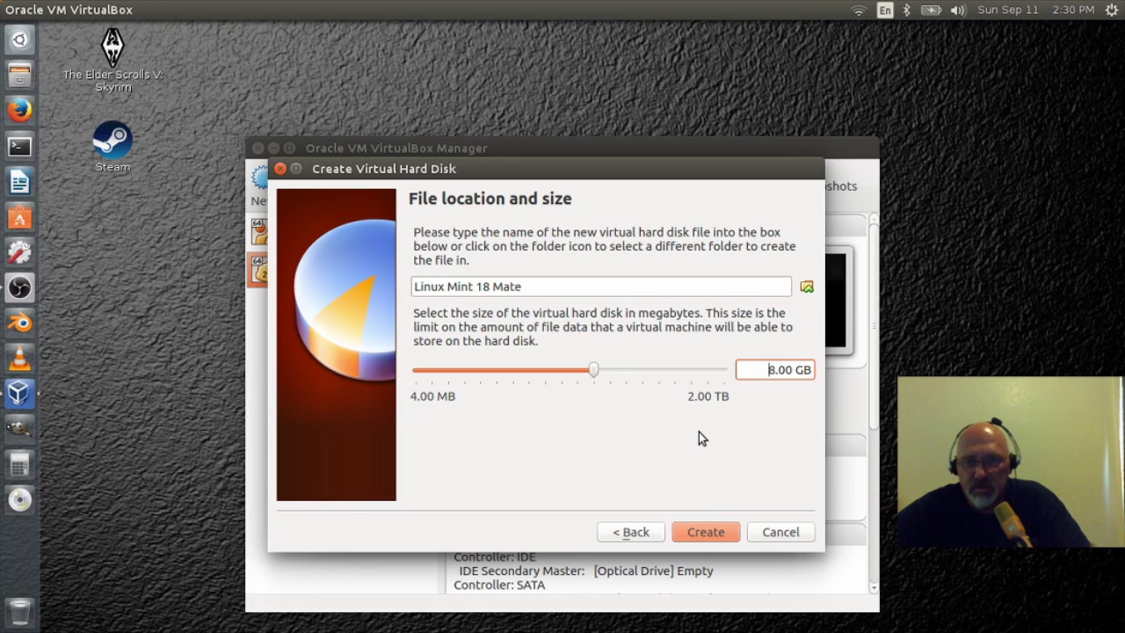
pyautogui.press('Delete')
pyautogui.write('10')
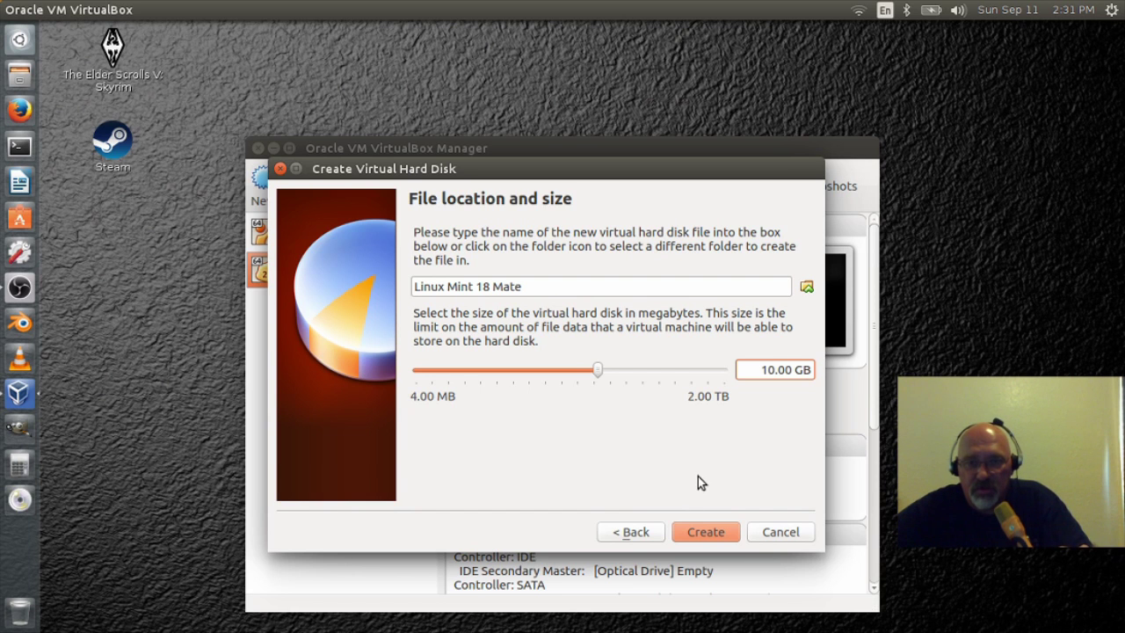
pyautogui.click(703, 531)
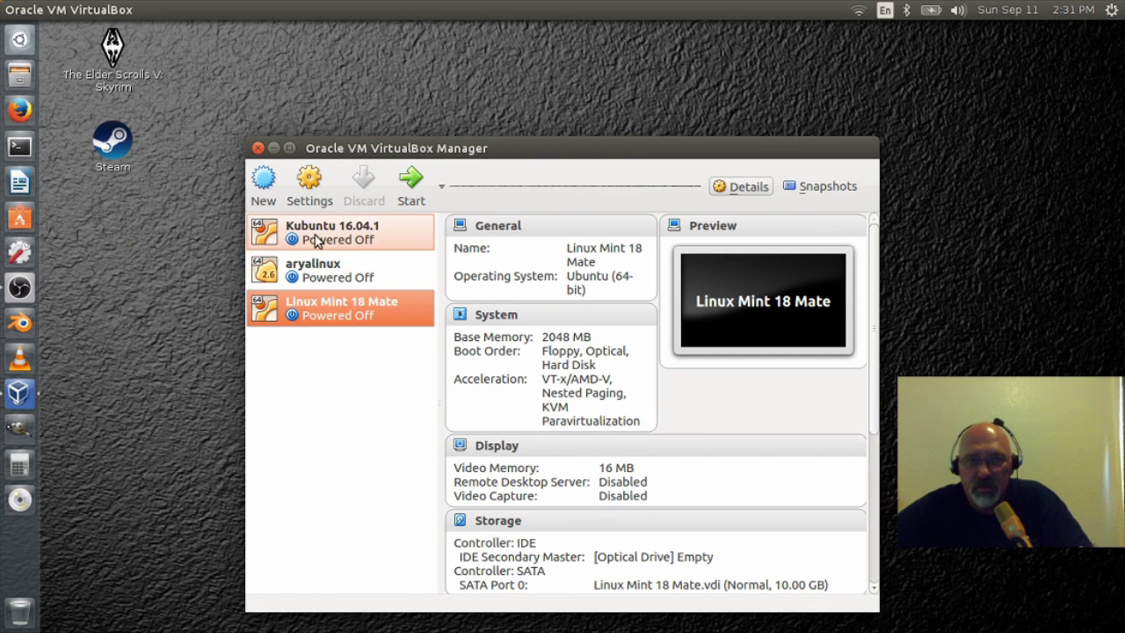
# Step: Open the Linux Mint 18 Mate machine's settings and assign it 2 processors
pyautogui.click(314, 190)
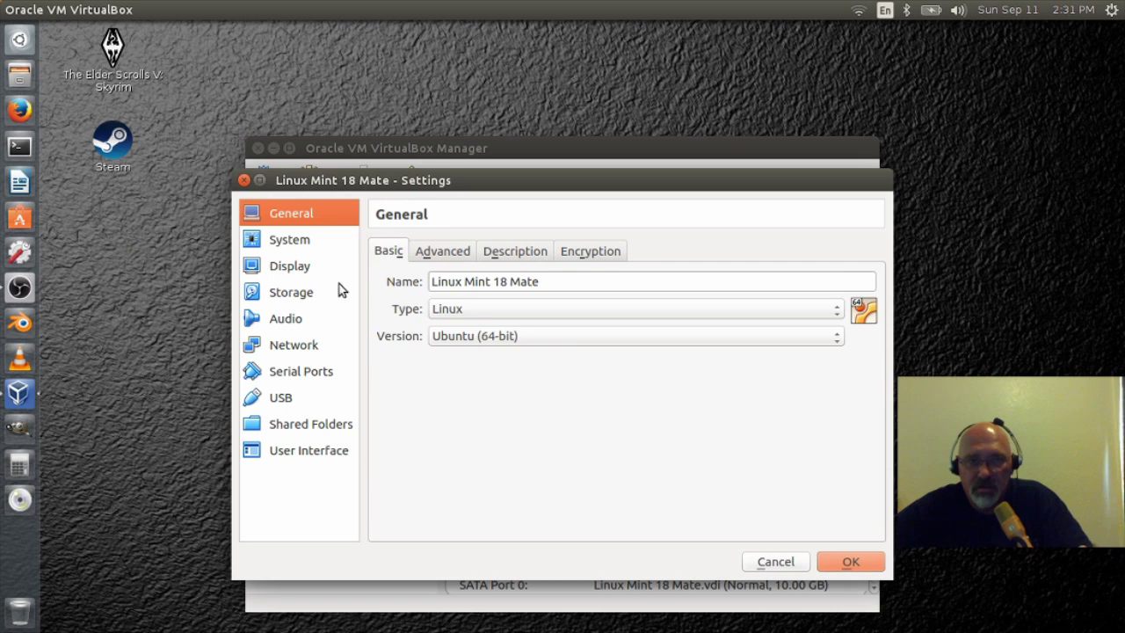
pyautogui.click(293, 245)
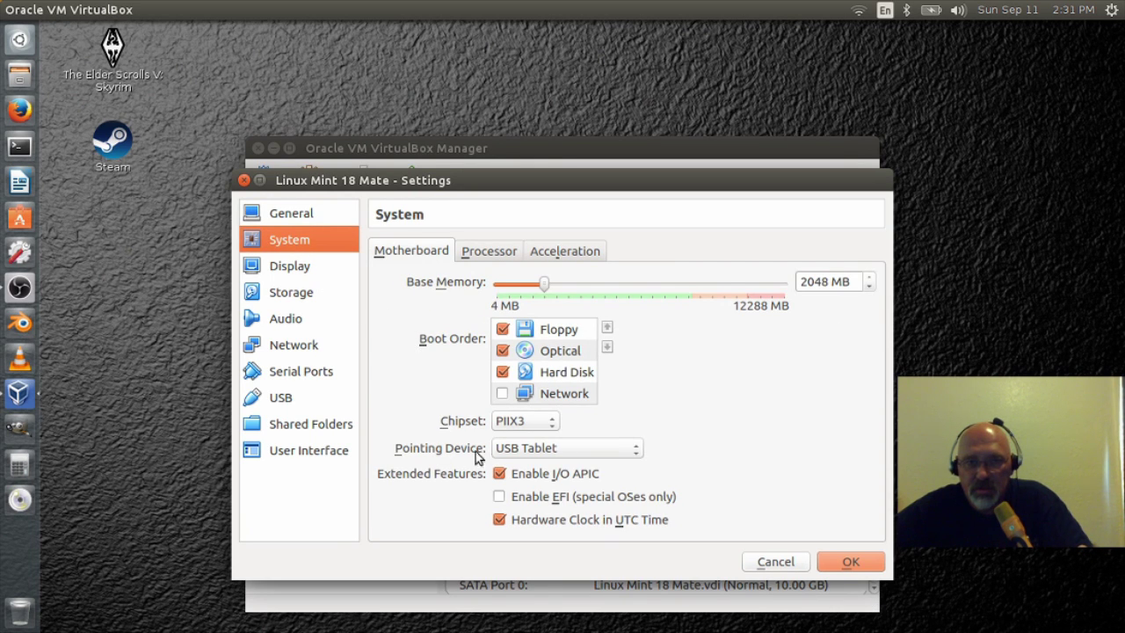
pyautogui.click(471, 256)
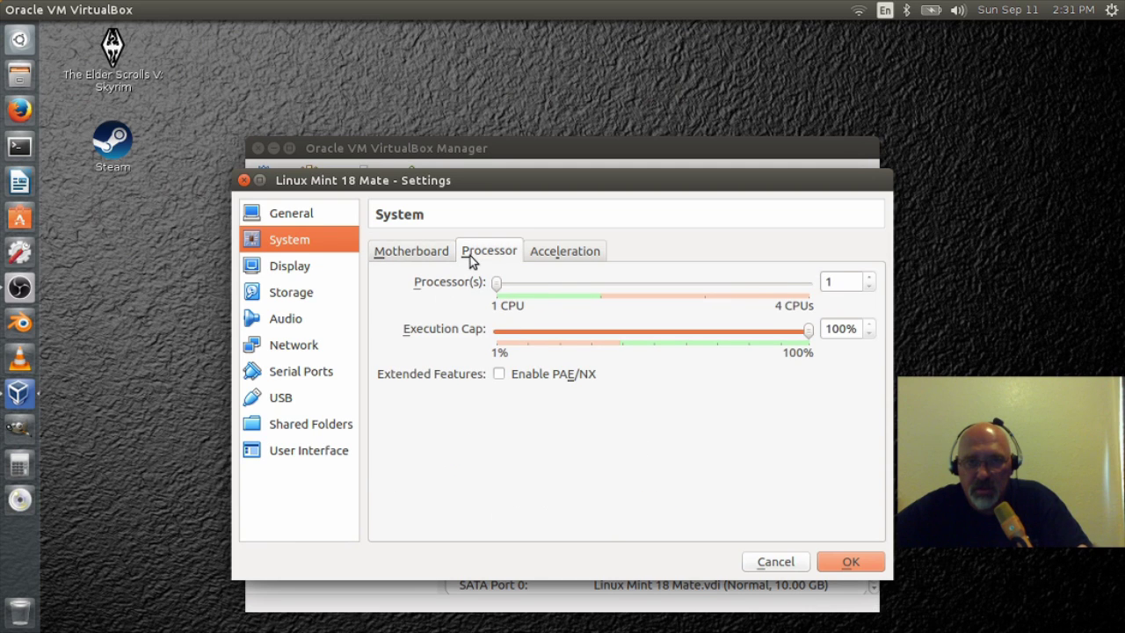
pyautogui.moveTo(498, 281); pyautogui.dragTo(574, 276)
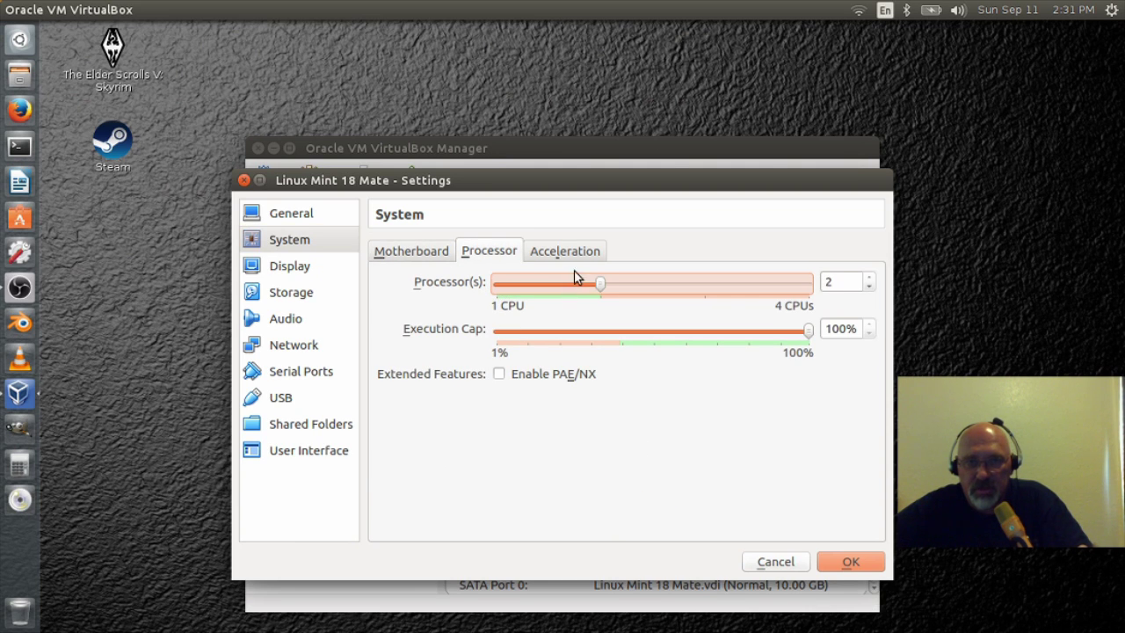
# Step: Set the machine's video memory to 128 MB and enable 3D acceleration
pyautogui.click(297, 273)
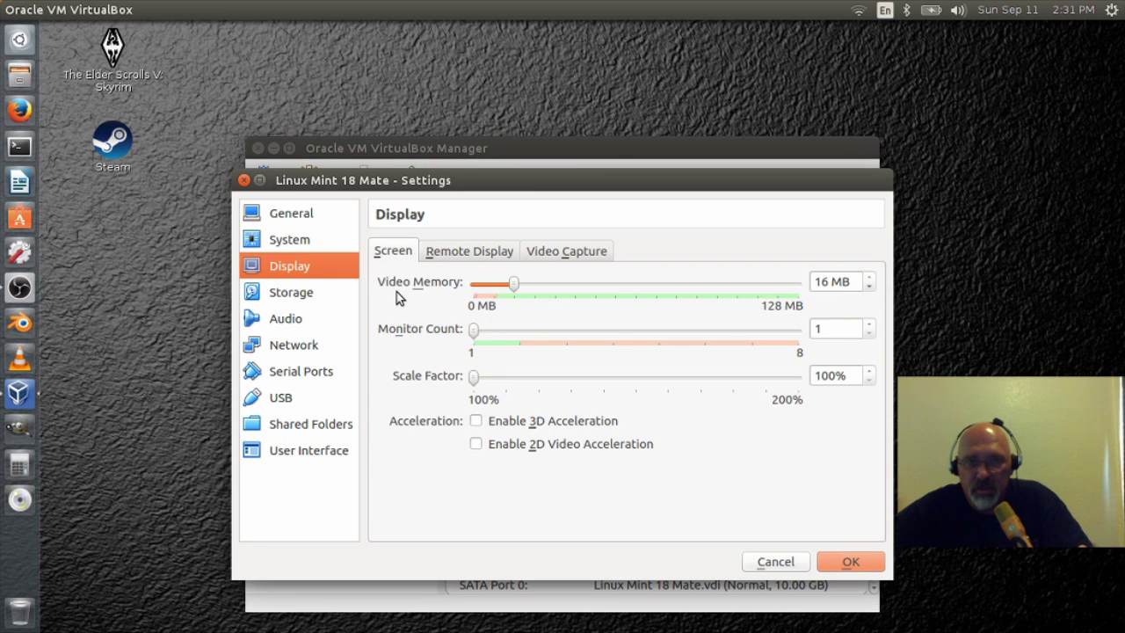
pyautogui.click(518, 293)
pyautogui.moveTo(518, 292); pyautogui.dragTo(788, 319)
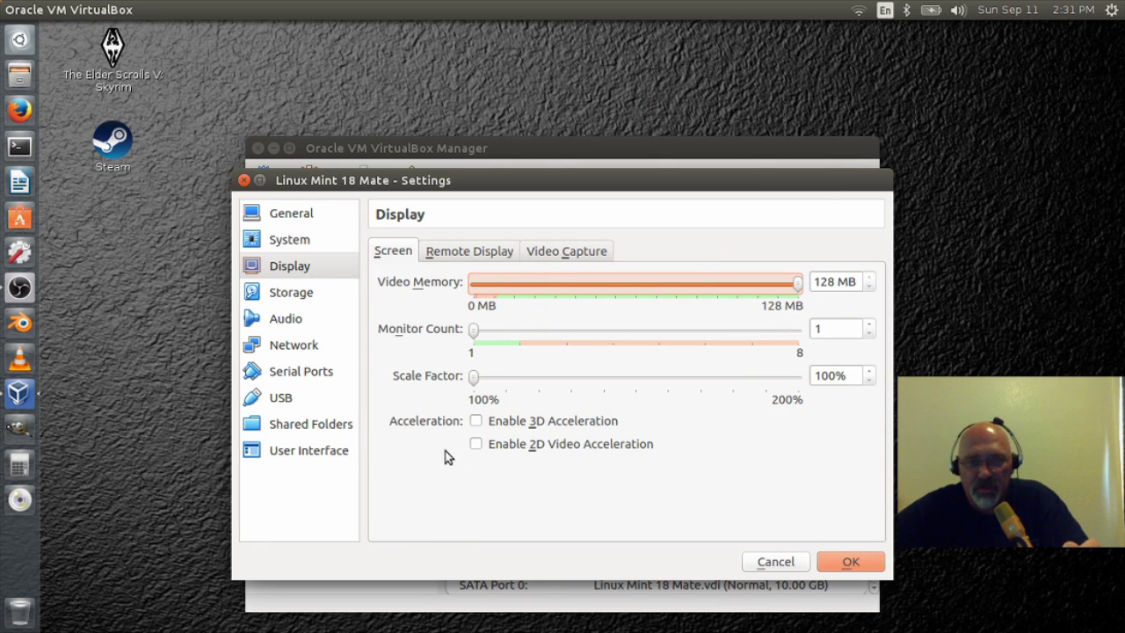
pyautogui.click(475, 423)
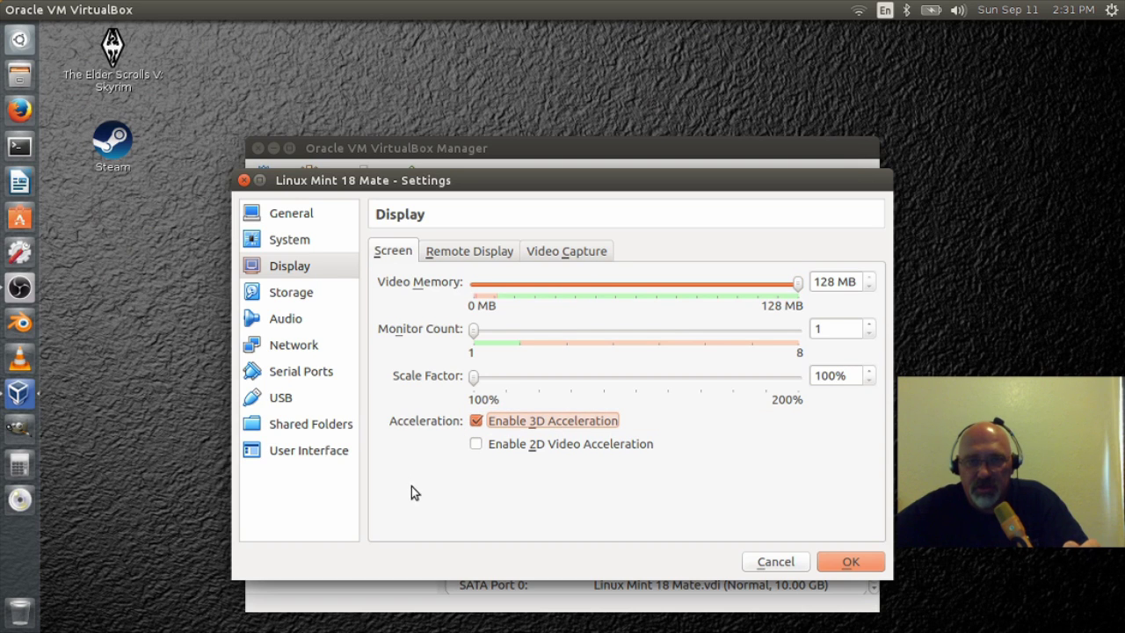
# Step: Load linuxmint-18-mate-64bit.iso from Downloads into the empty IDE optical drive and save the machine's settings
pyautogui.click(289, 296)
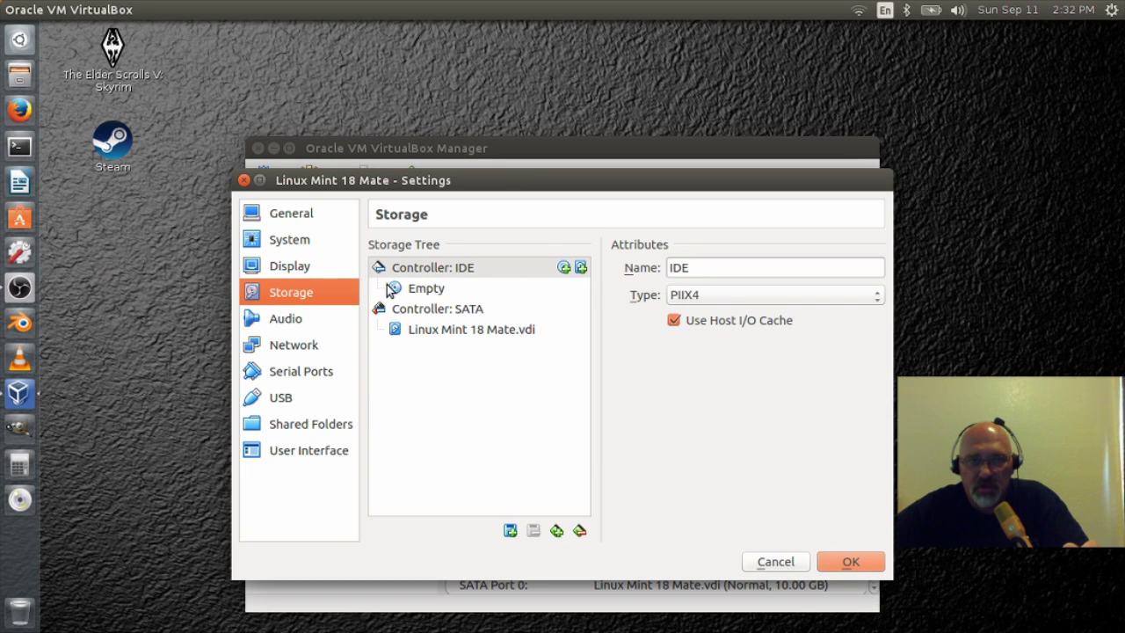
pyautogui.click(430, 293)
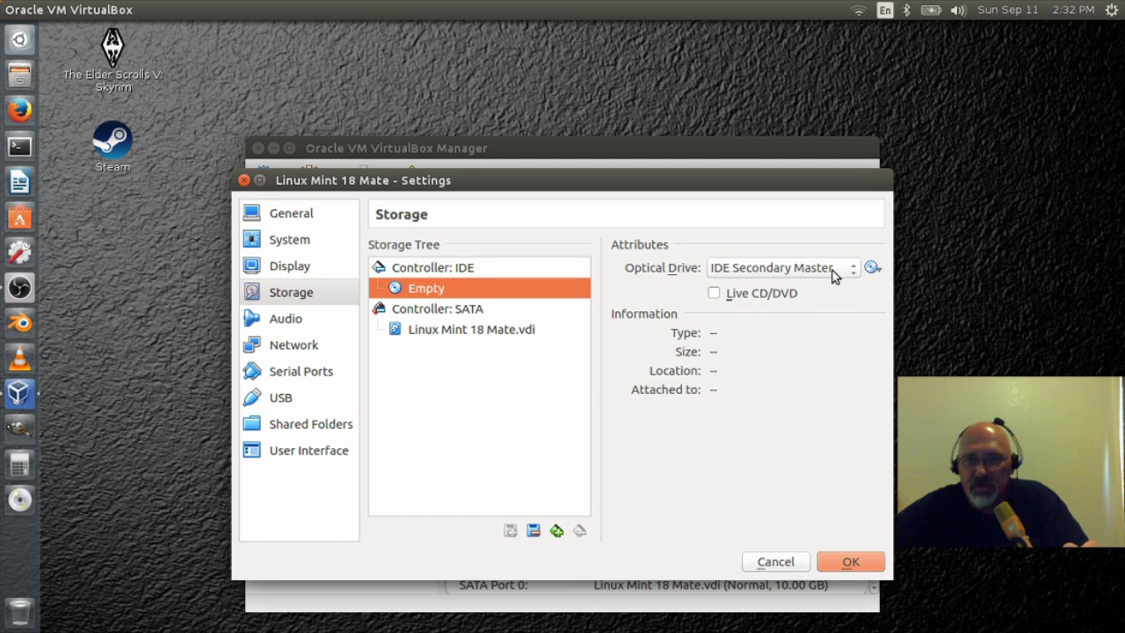
pyautogui.click(872, 269)
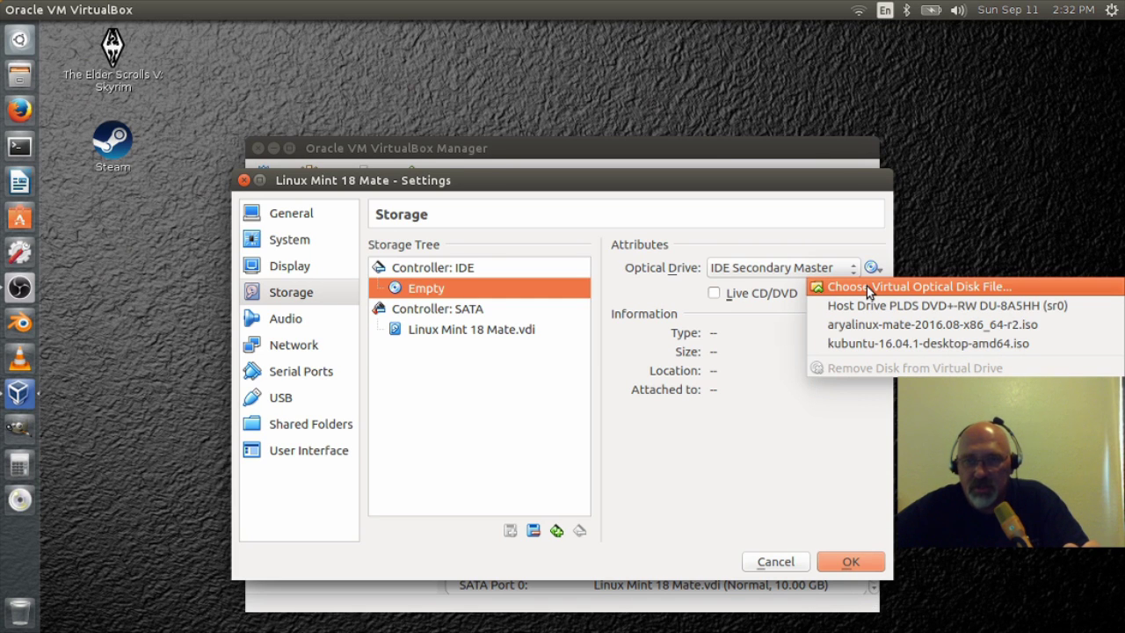
pyautogui.click(866, 285)
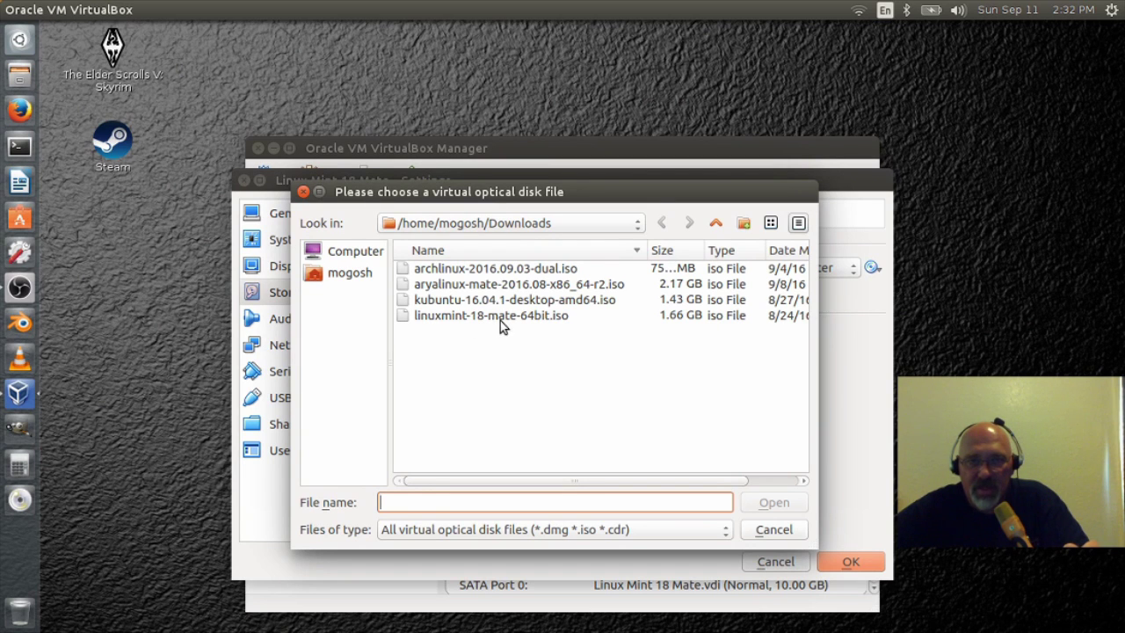
pyautogui.doubleClick(440, 315)
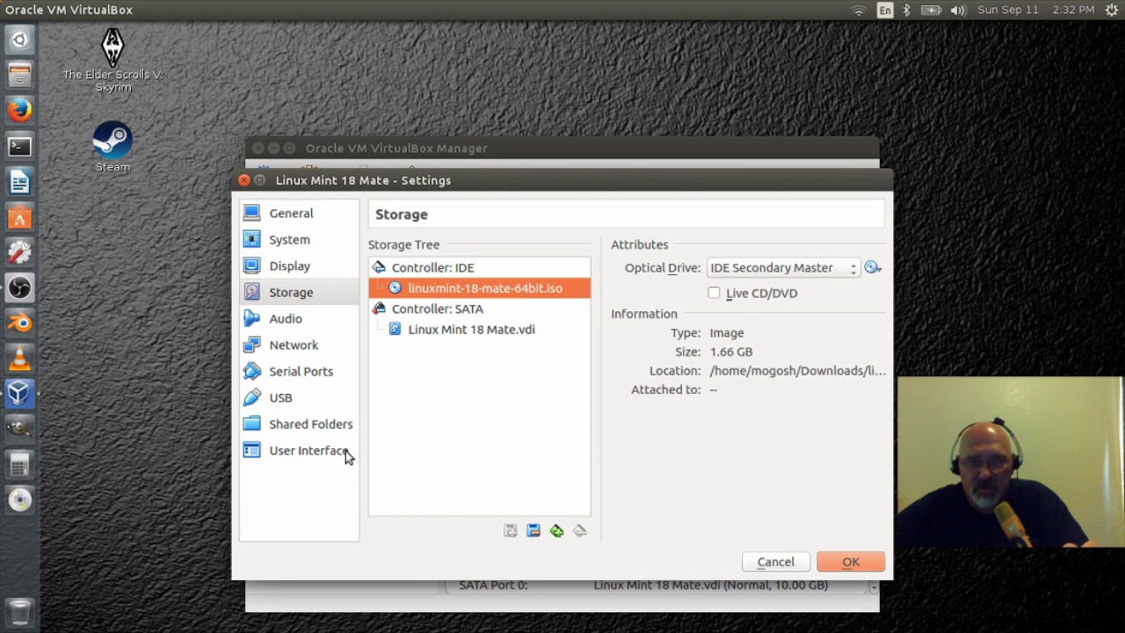
pyautogui.click(849, 561)
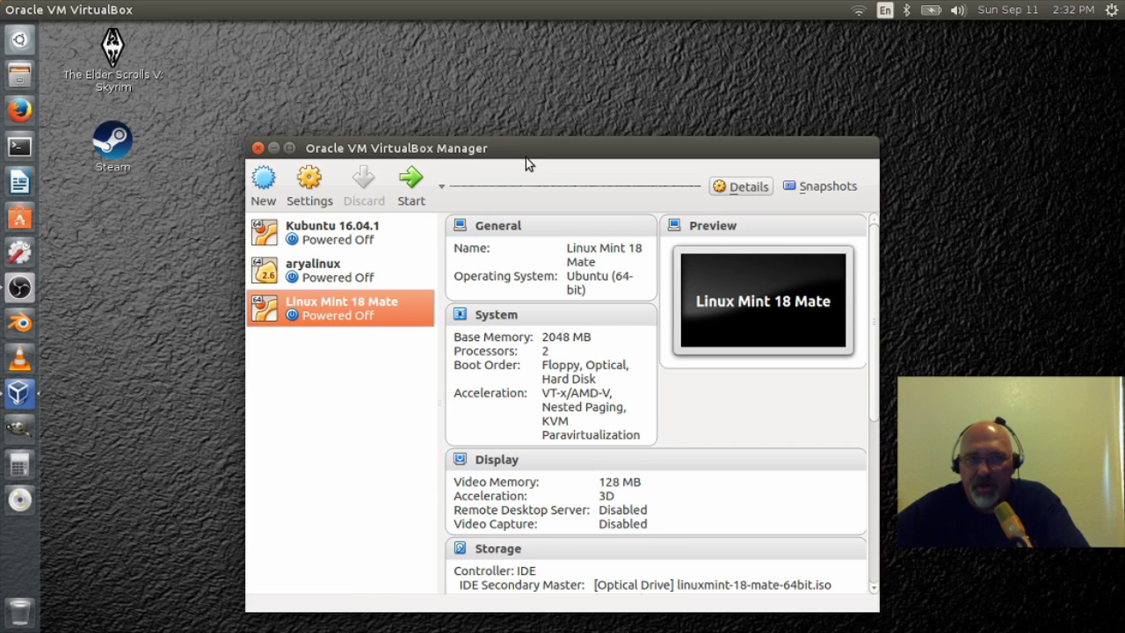
# Step: Start the Linux Mint 18 Mate machine, dismiss the keyboard capture notice, and display the live desktop in full-screen mode
pyautogui.click(412, 190)
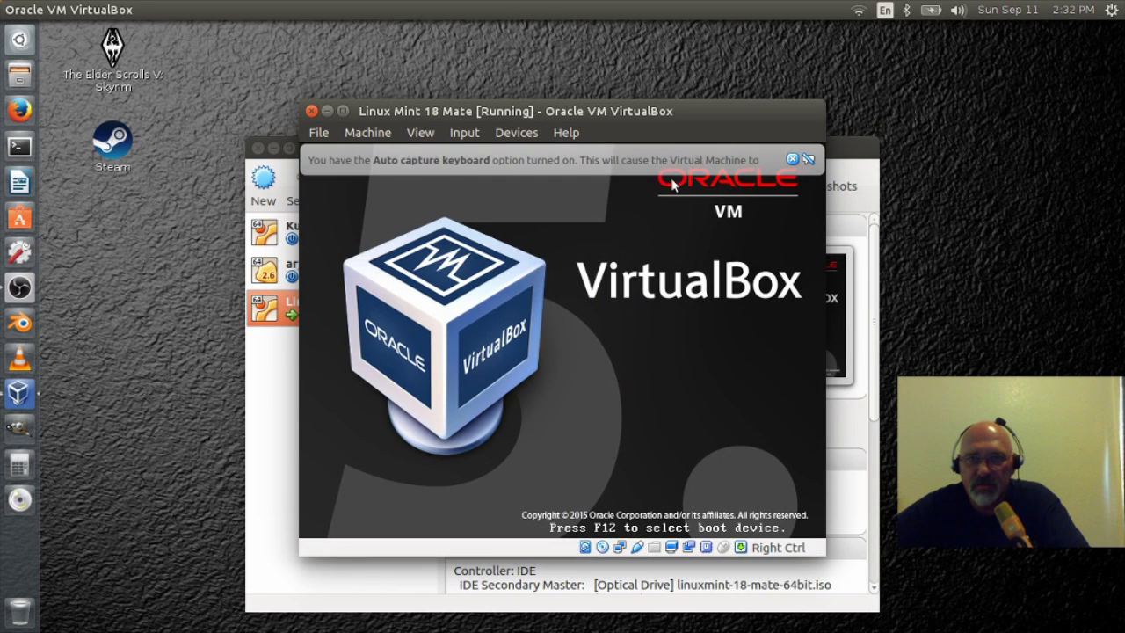
pyautogui.click(792, 159)
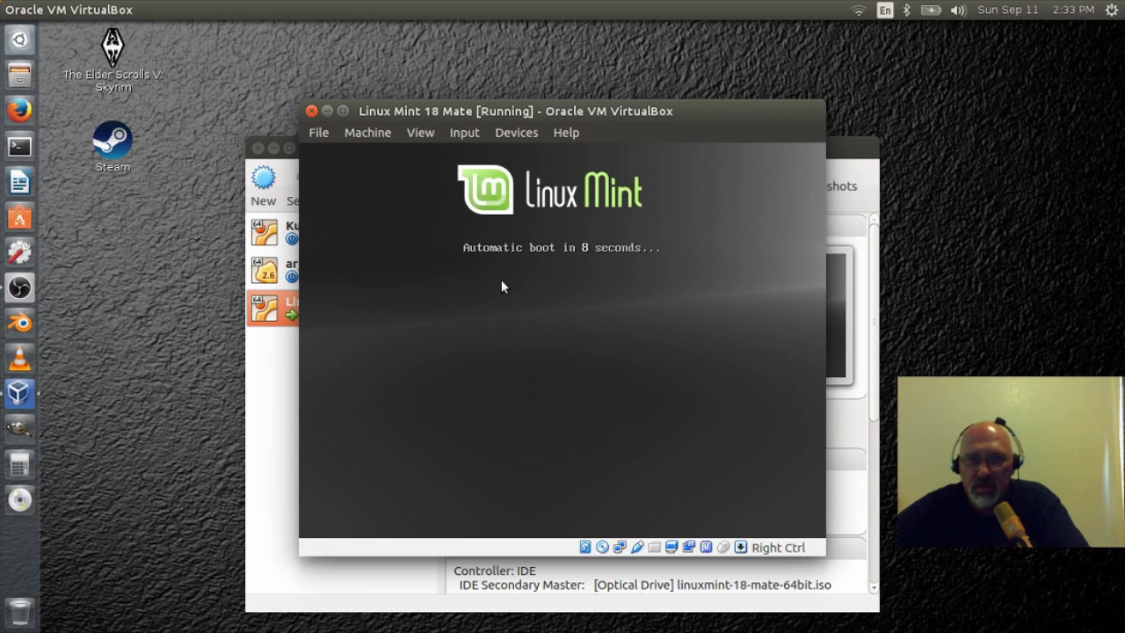
pyautogui.click(344, 112)
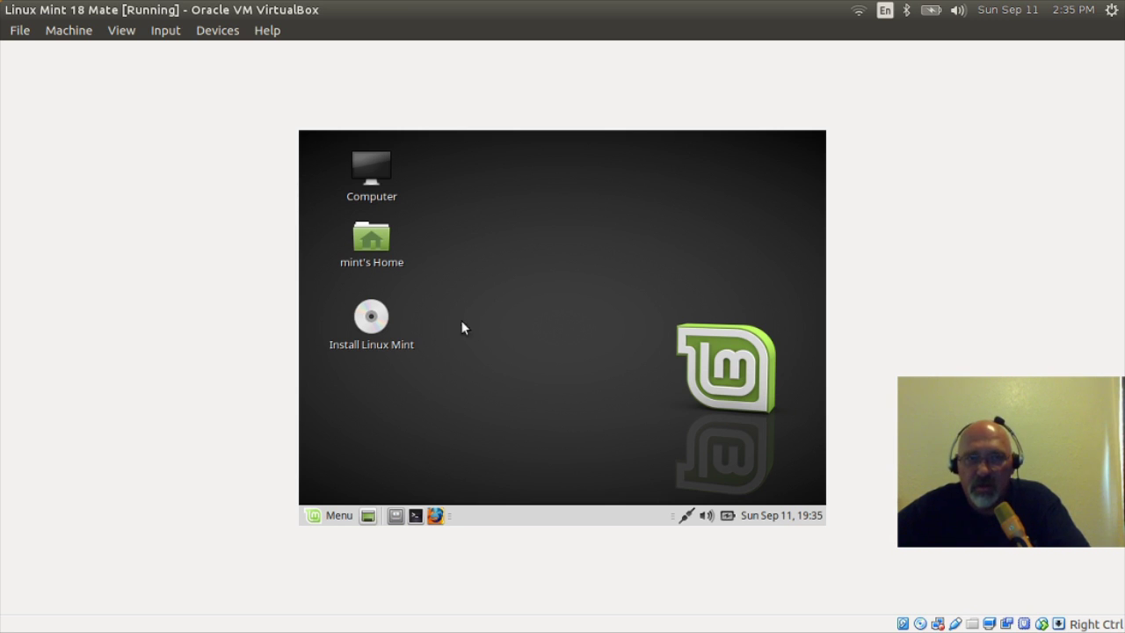
pyautogui.click(122, 30)
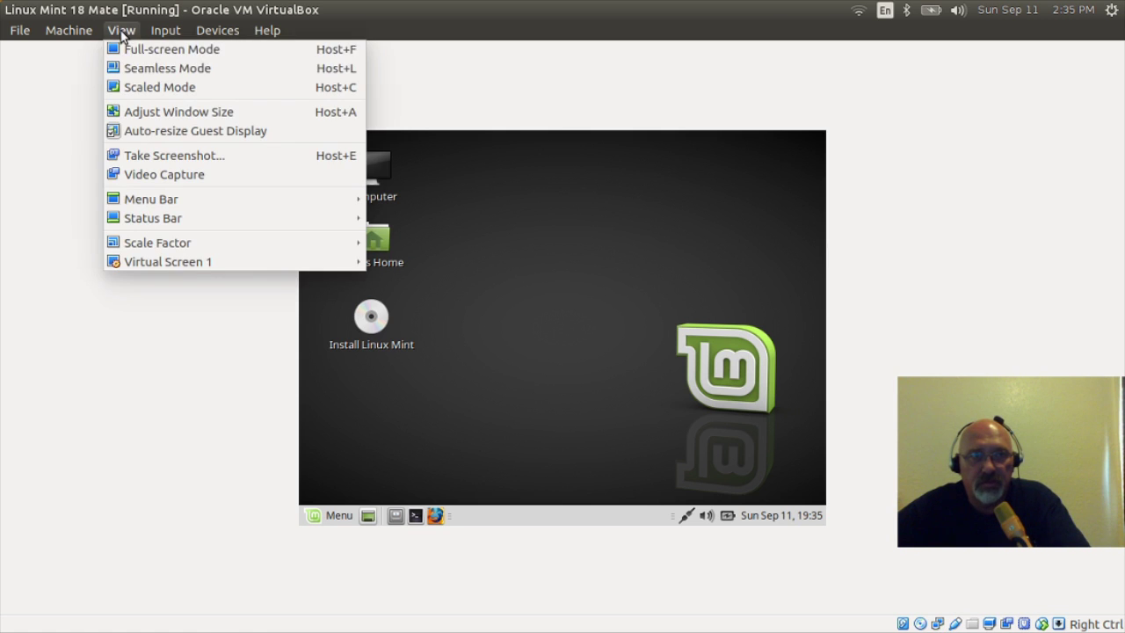
pyautogui.click(144, 46)
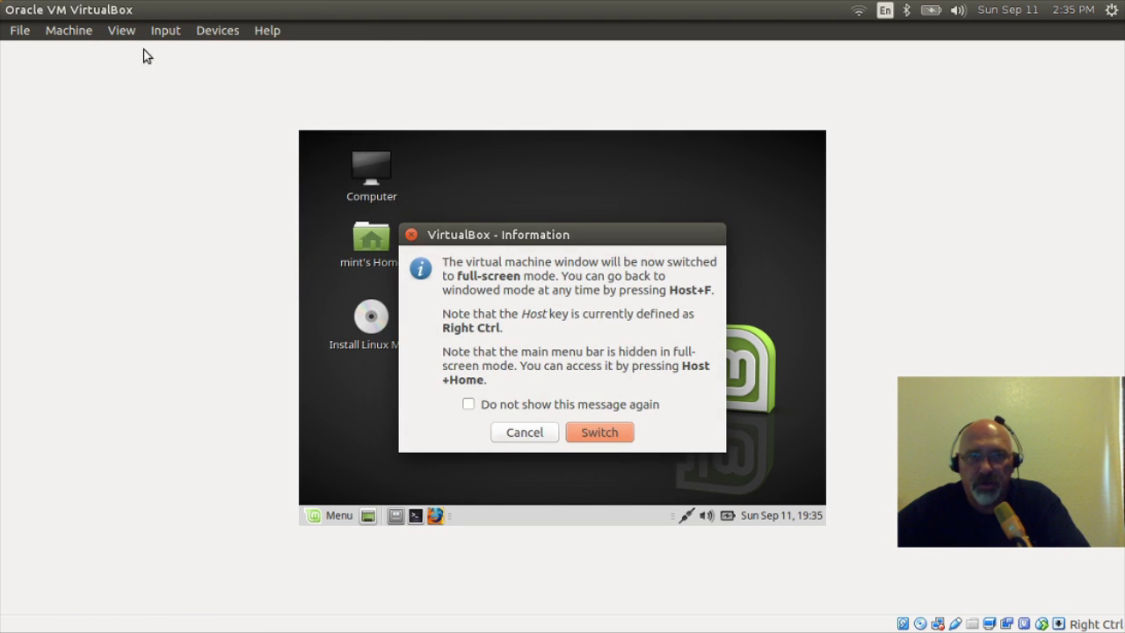
pyautogui.click(607, 438)
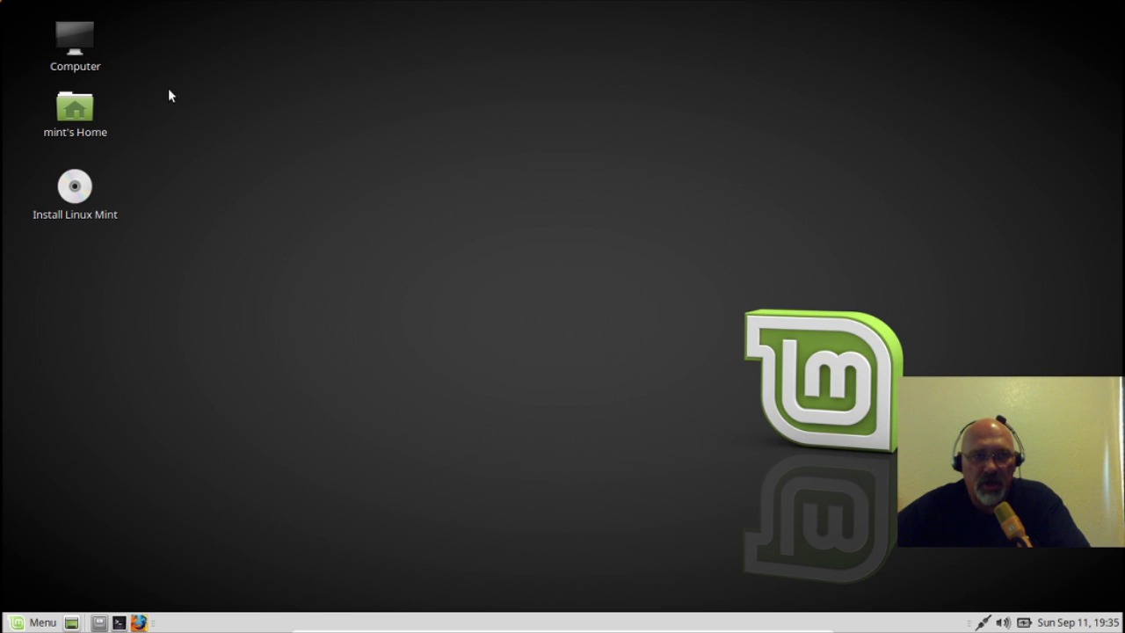
pyautogui.click(139, 622)
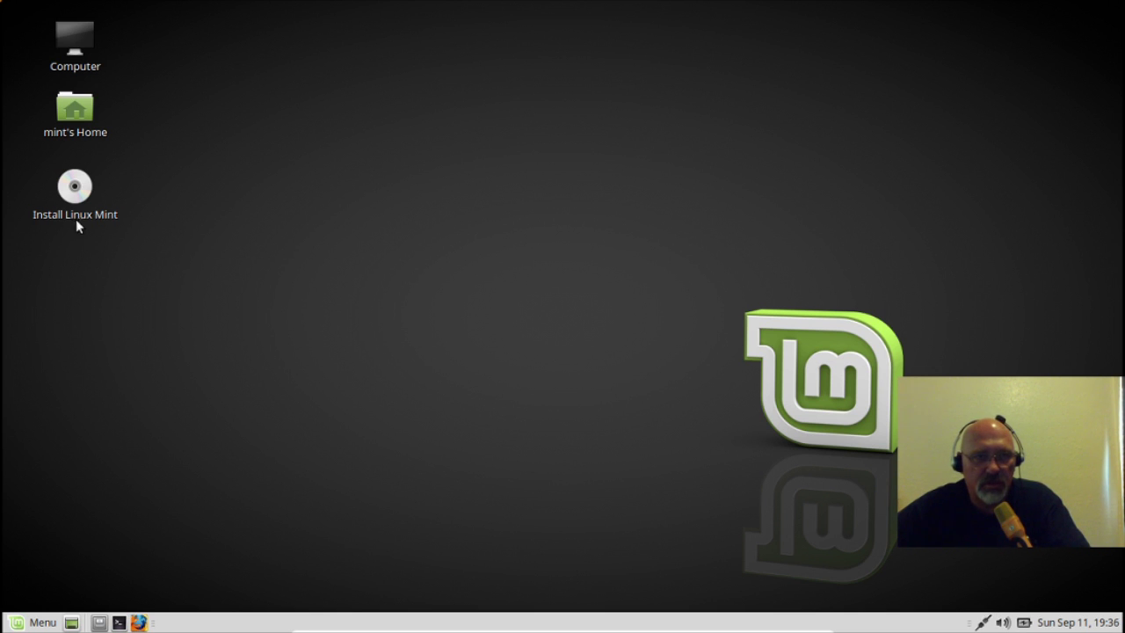
# Step: Launch the Linux Mint installer in English and include third-party software for graphics, Wi-Fi, Flash and MP3
pyautogui.doubleClick(78, 190)
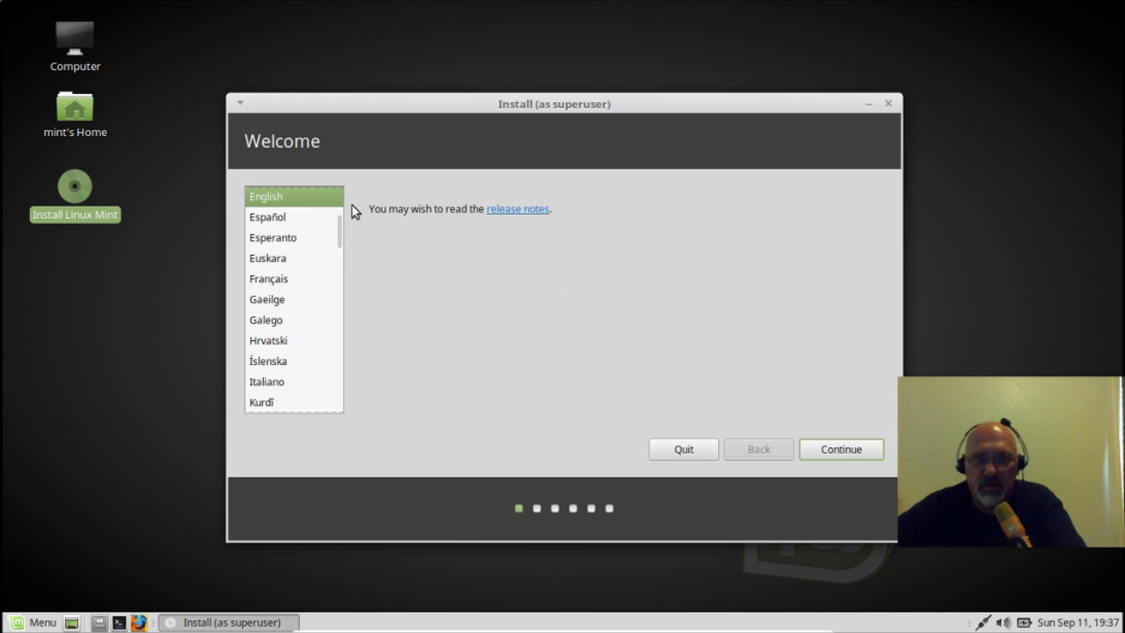
pyautogui.click(846, 449)
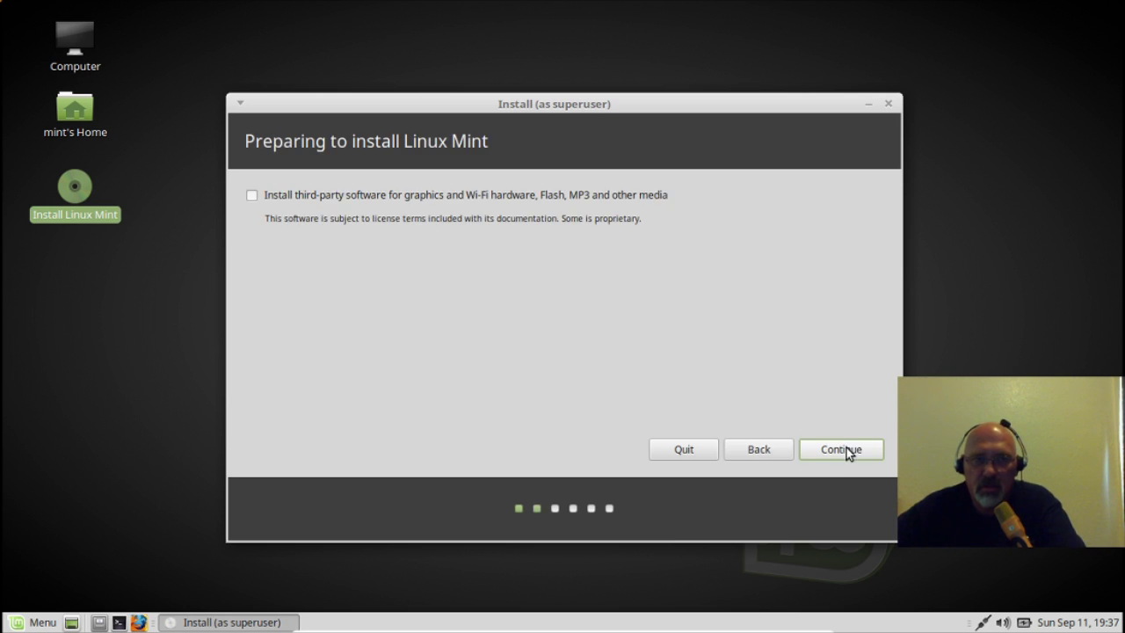
pyautogui.click(252, 196)
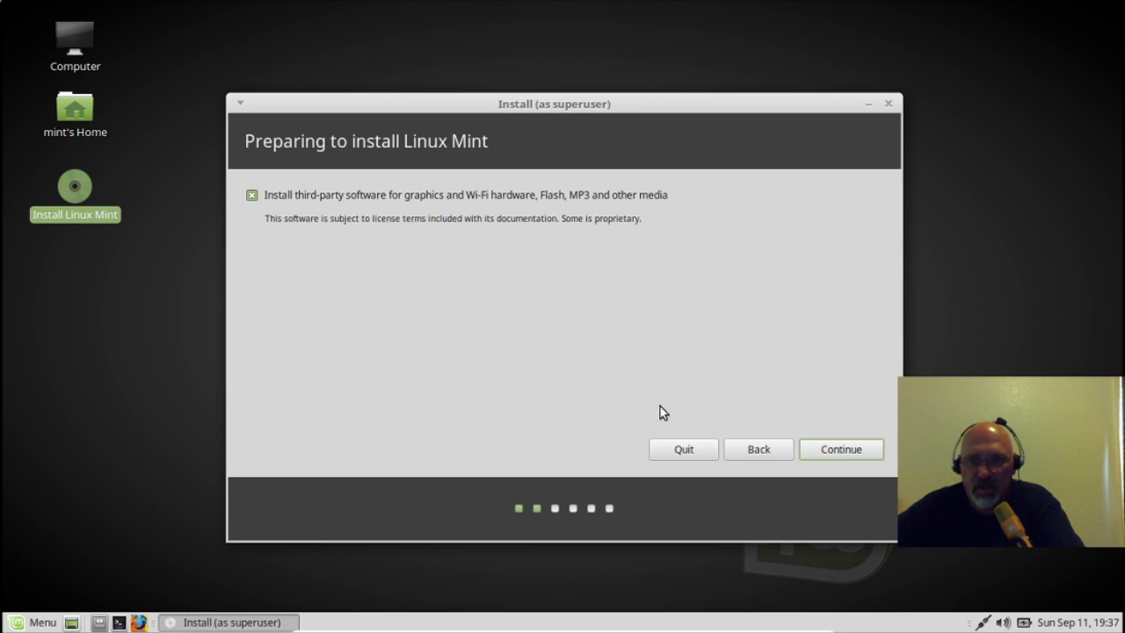
pyautogui.click(828, 451)
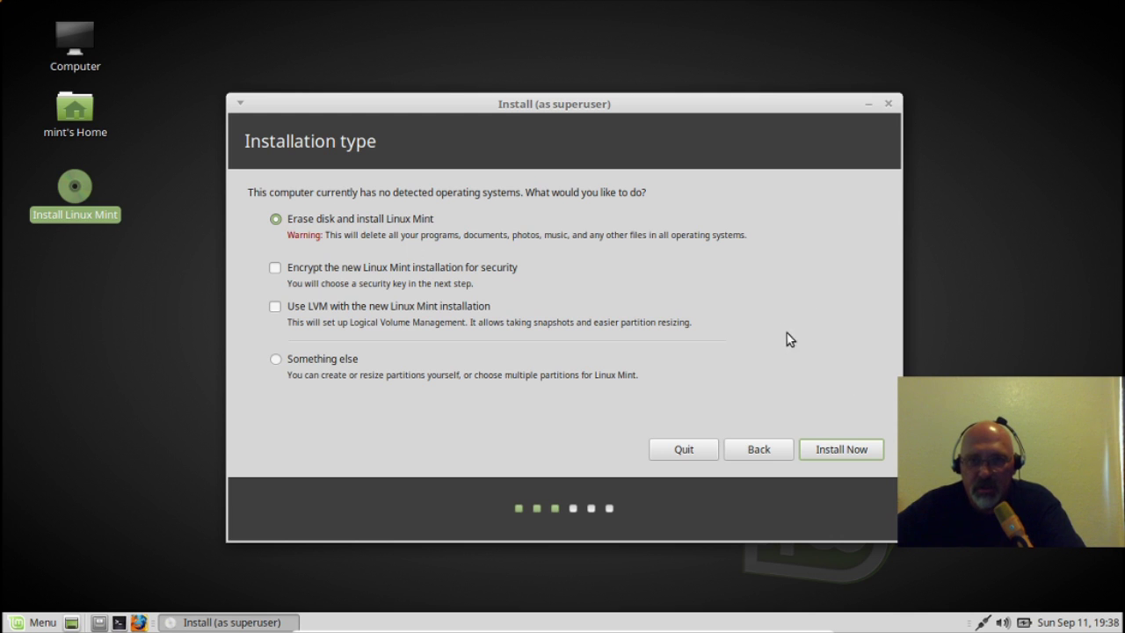
# Step: Install with the option to erase the disk and install Linux Mint, and approve writing the partition changes
pyautogui.click(828, 451)
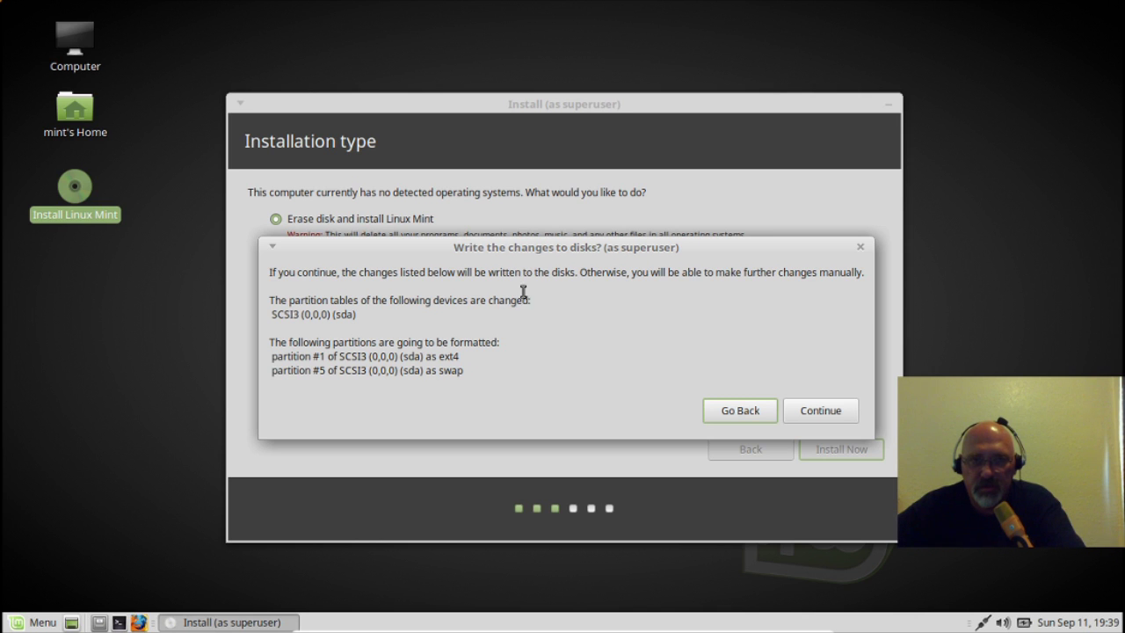
pyautogui.click(815, 413)
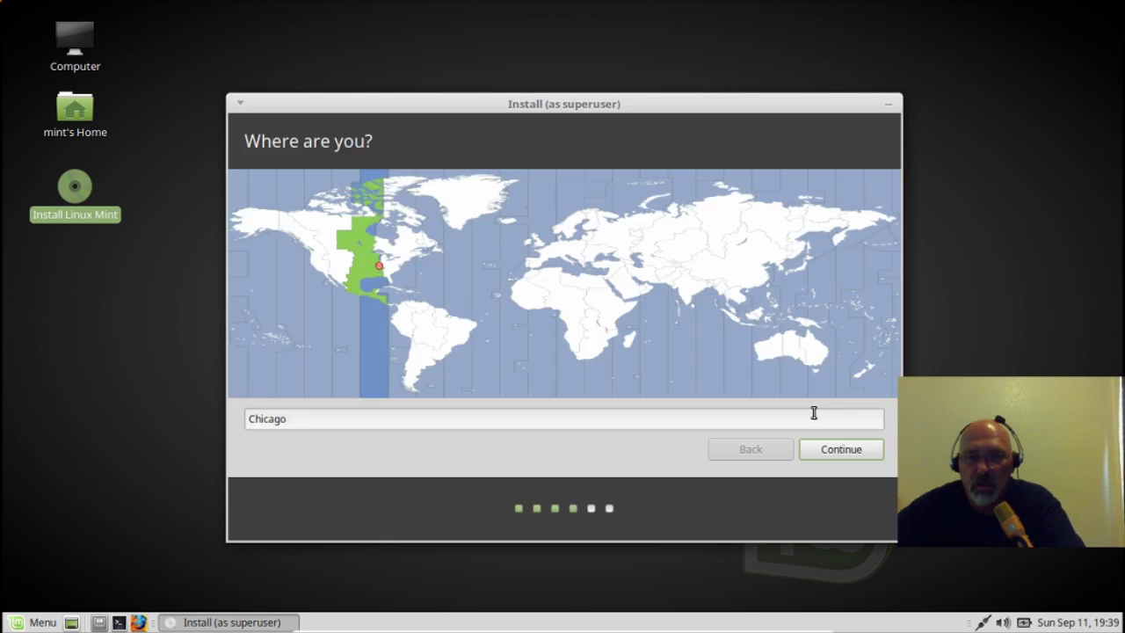
# Step: Try Toronto and Boise as the time zone location on the map and return to Chicago
pyautogui.click(408, 258)
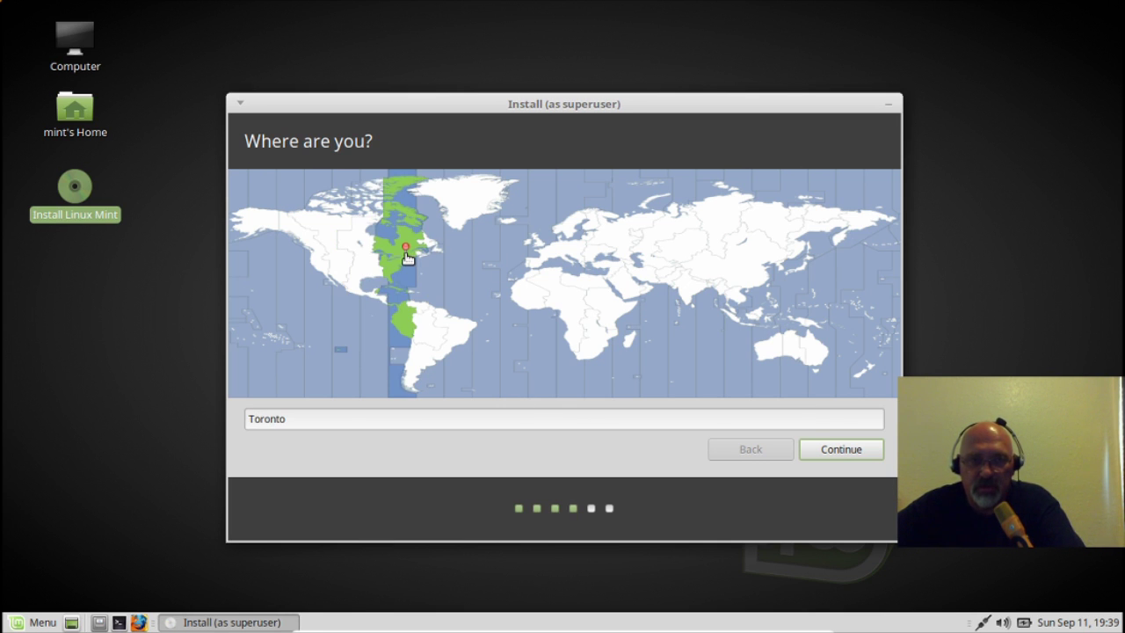
pyautogui.click(334, 262)
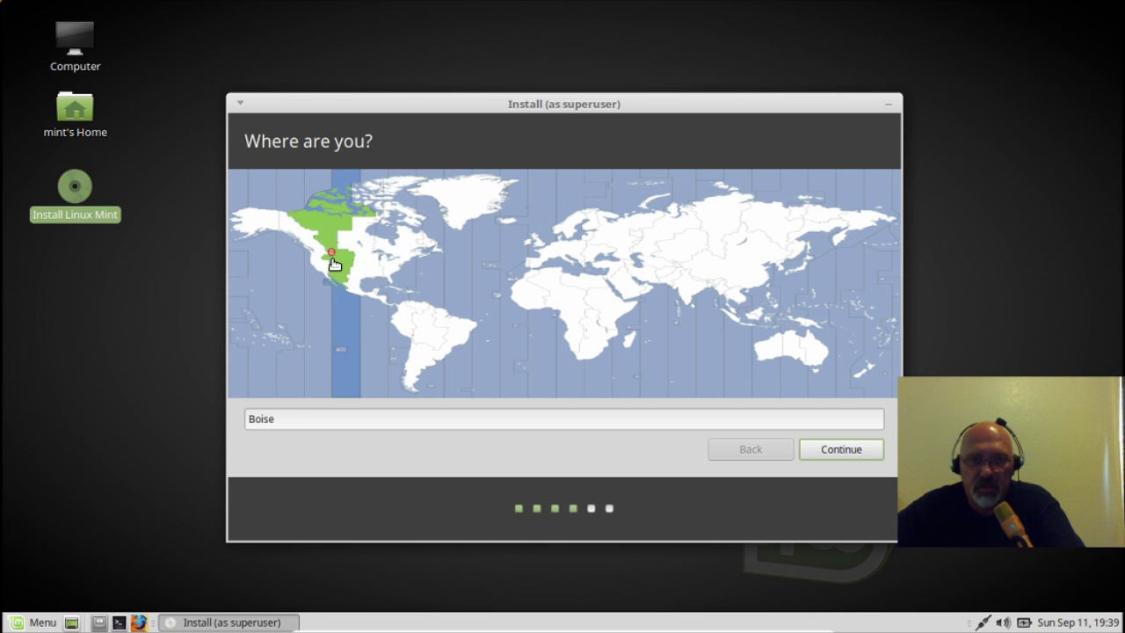
pyautogui.click(364, 266)
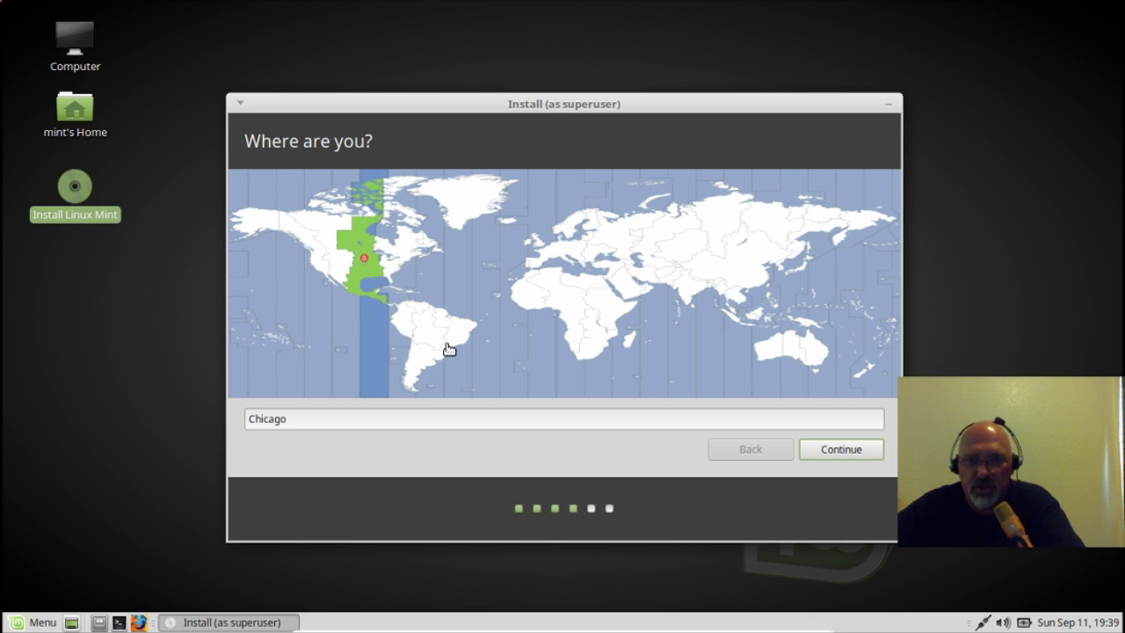
# Step: Accept Chicago as the time zone location and English (US) as the keyboard layout
pyautogui.click(836, 451)
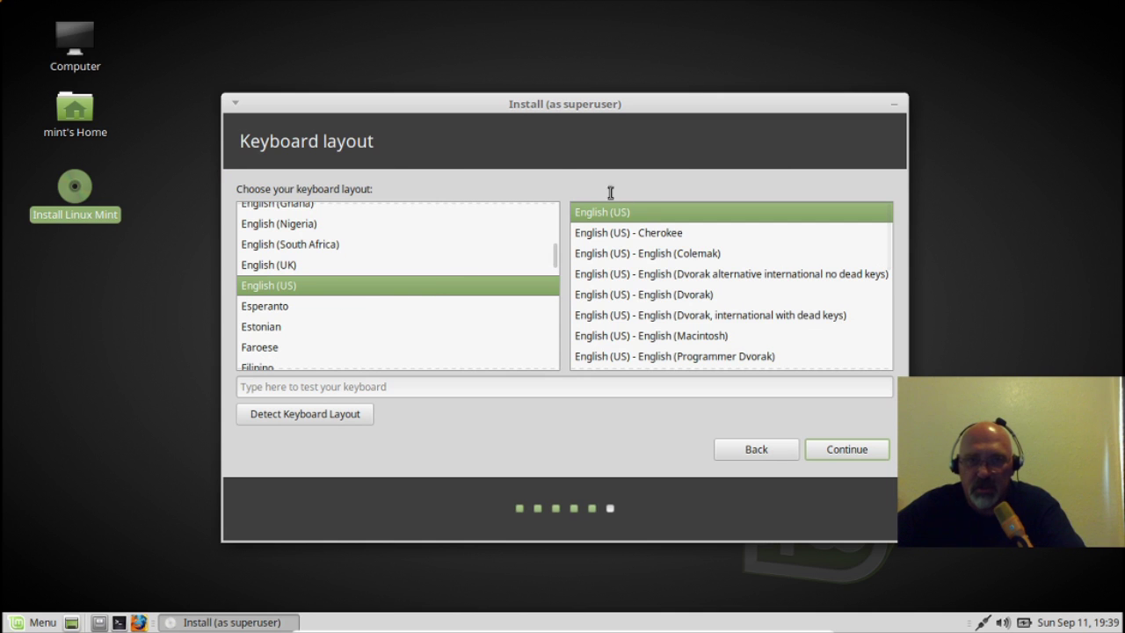
pyautogui.click(833, 452)
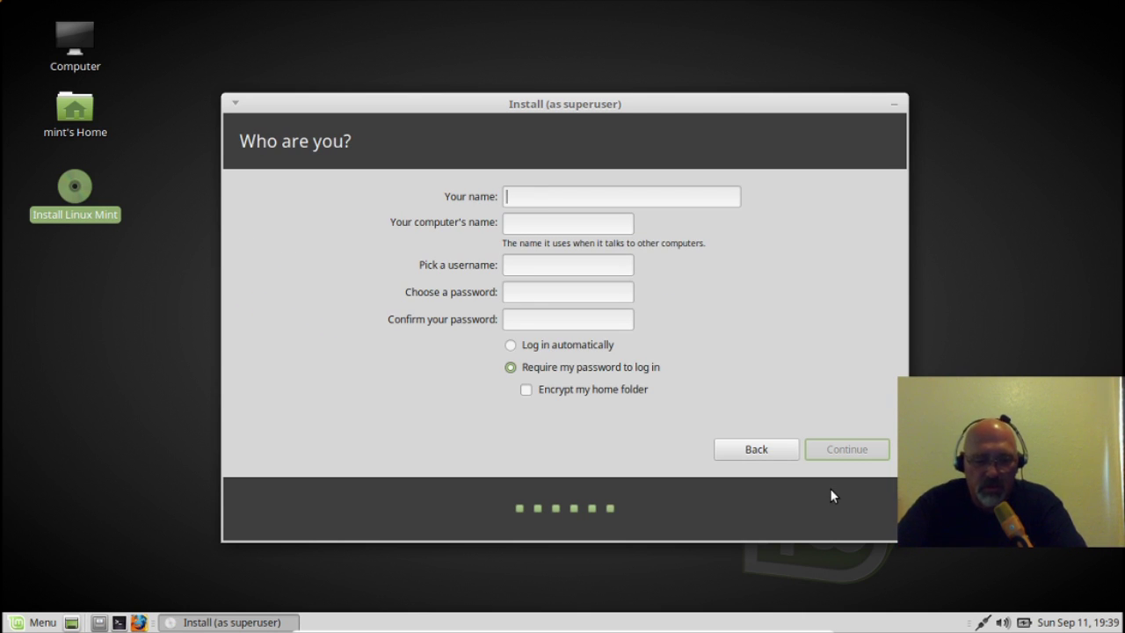
# Step: Fill in the user's name and a confirmed account password, choose to log in automatically, and proceed with the installation
pyautogui.write('m')
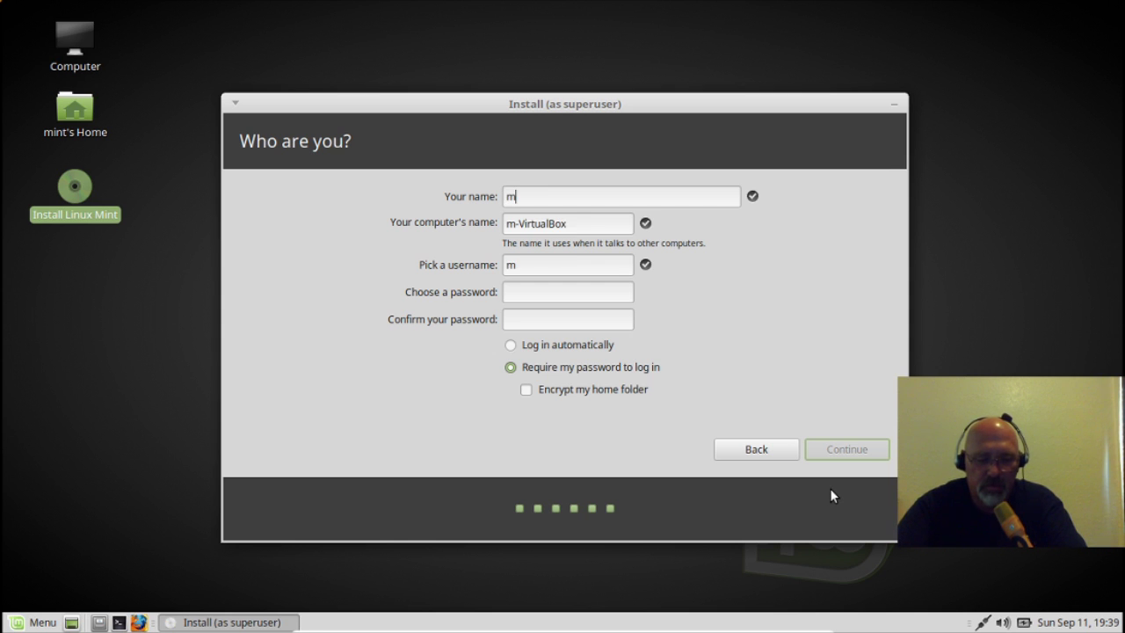
pyautogui.write('ogosh')
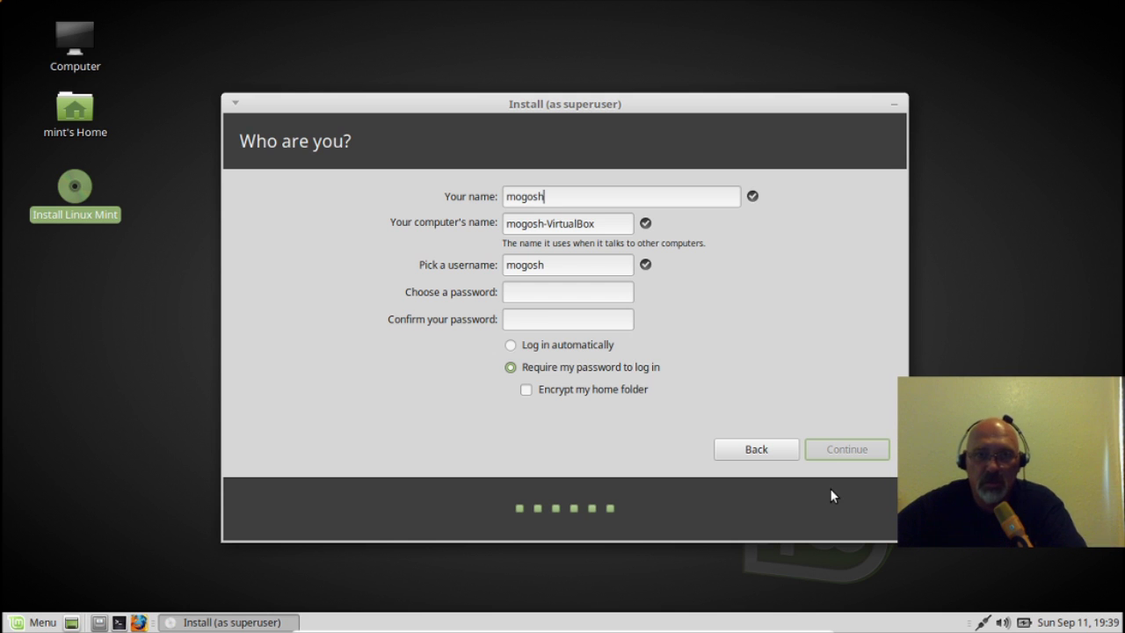
pyautogui.click(522, 293)
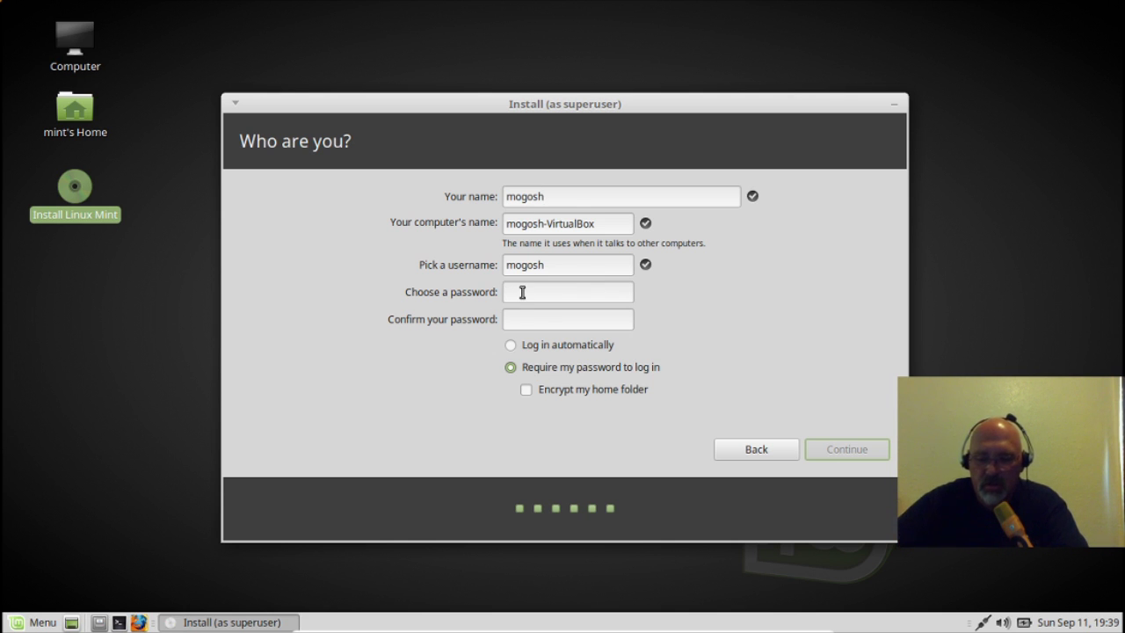
pyautogui.write('•••')
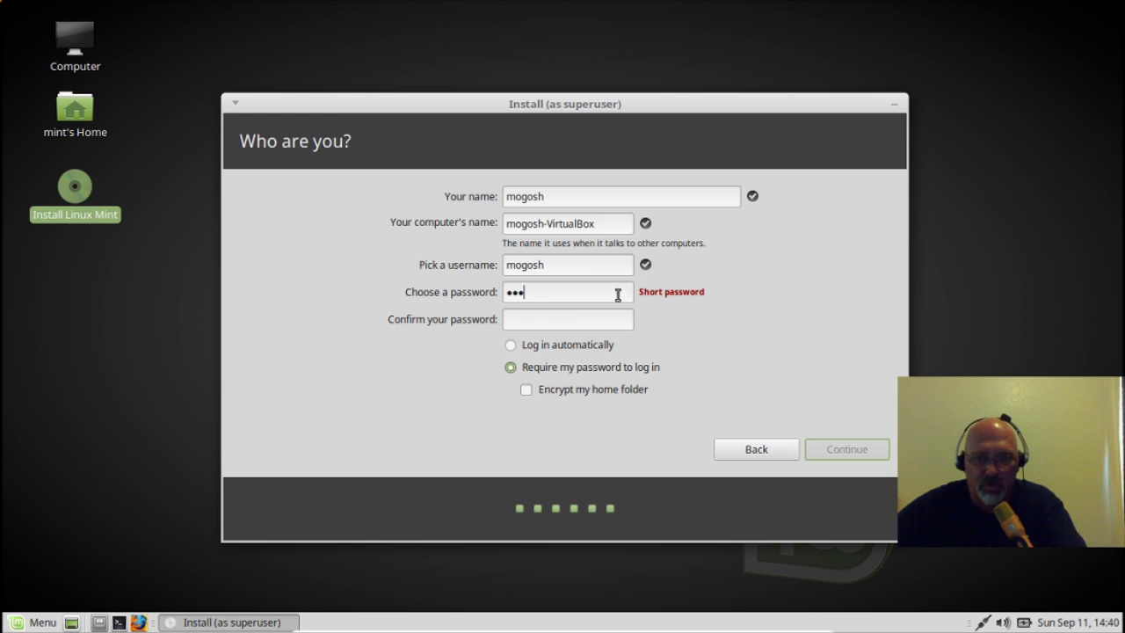
pyautogui.click(522, 319)
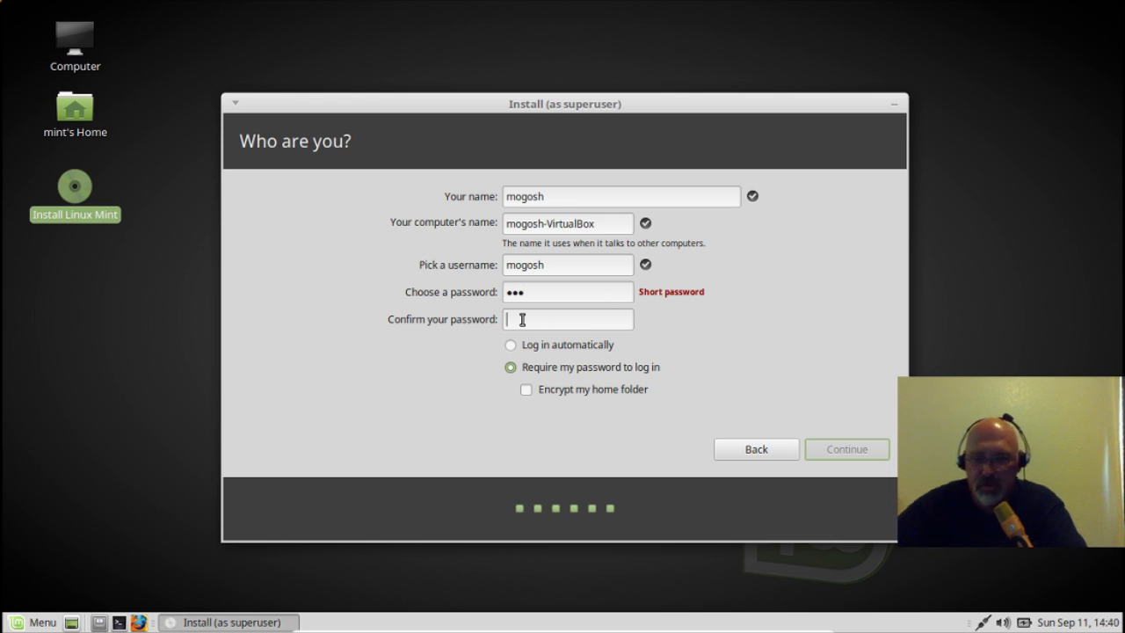
pyautogui.write('•••')
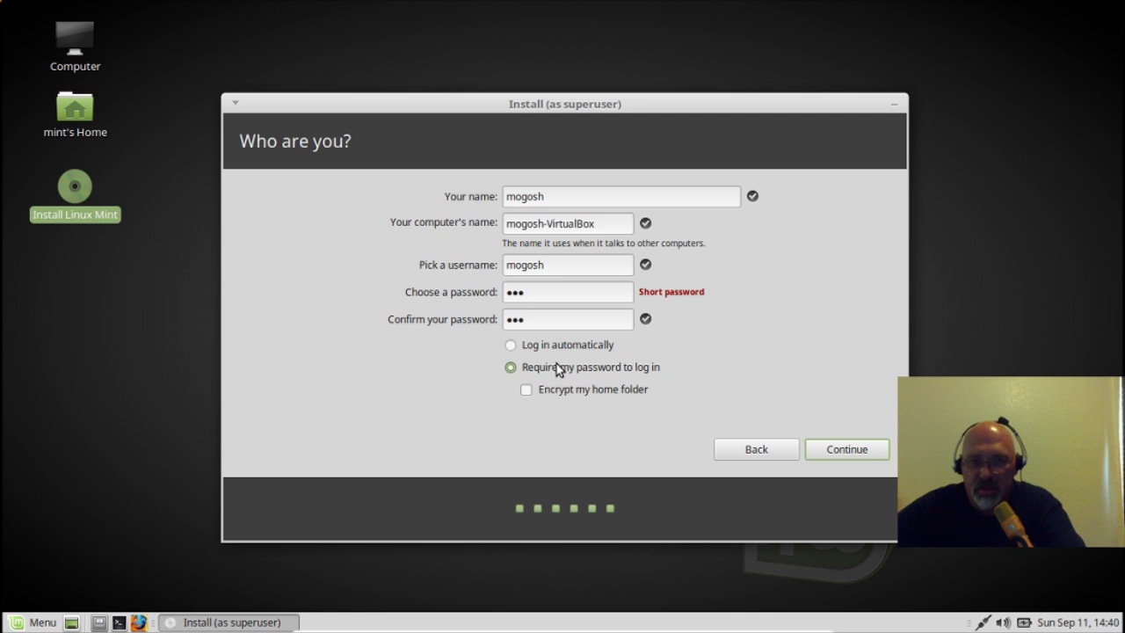
pyautogui.click(510, 348)
pyautogui.click(840, 452)
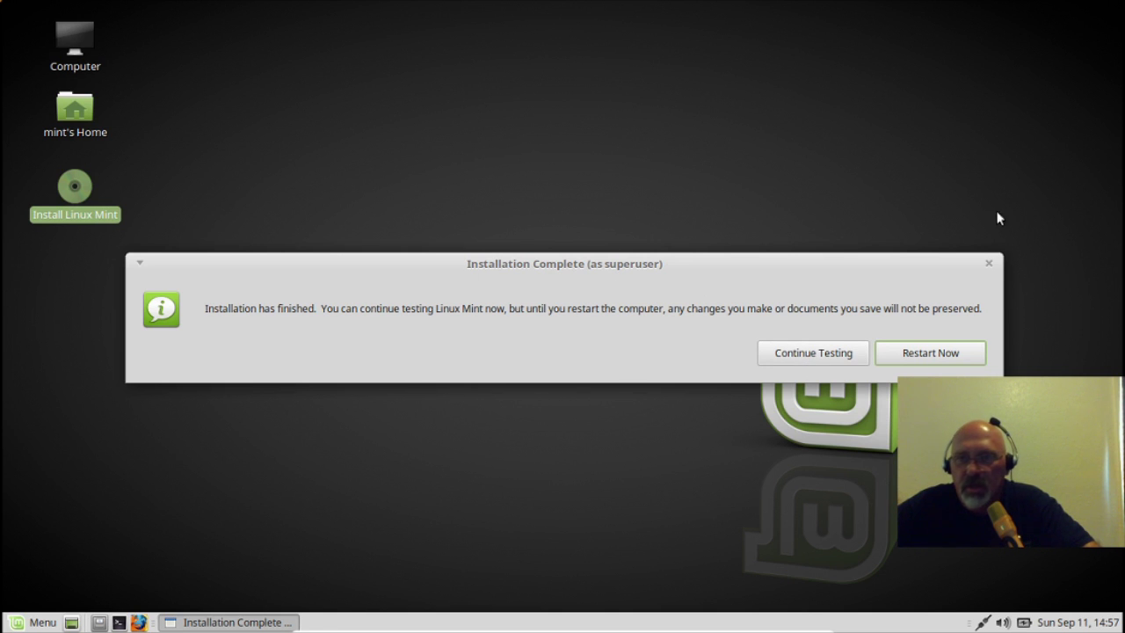
# Step: Restart the machine after the installation and boot into the installed Linux Mint system
pyautogui.click(933, 355)
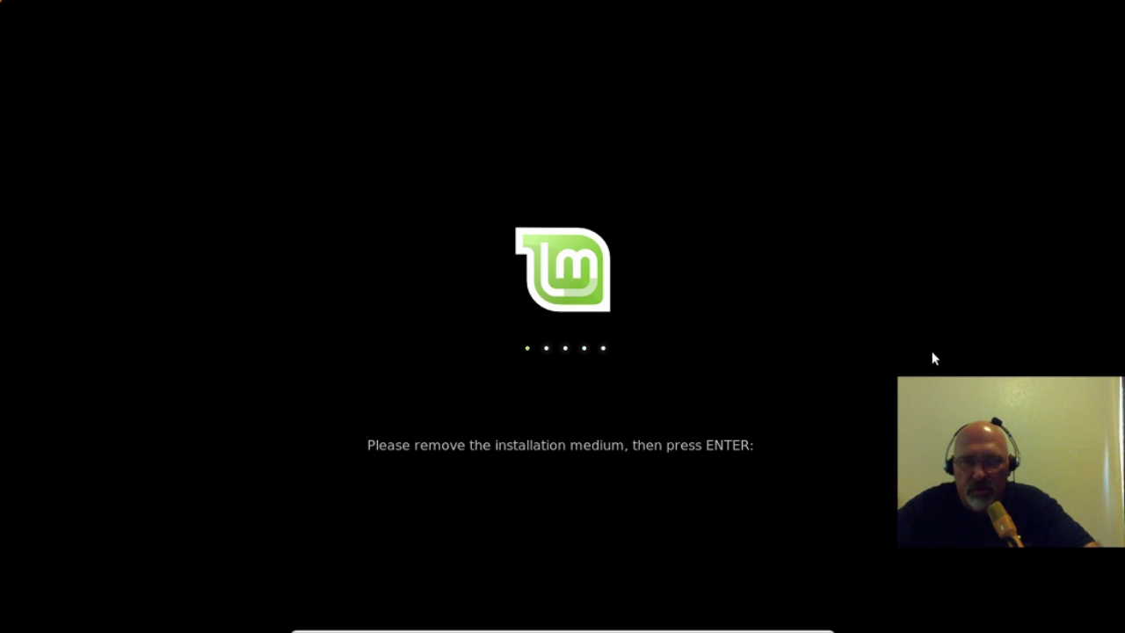
pyautogui.press('Return')
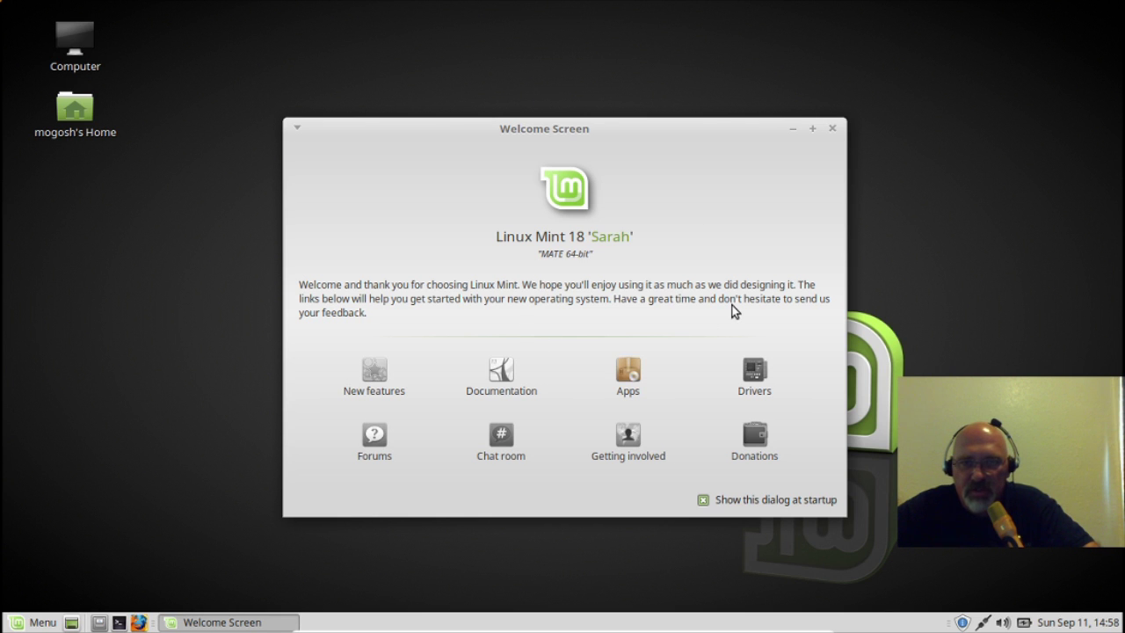
# Step: Open the driver manager from the welcome screen, authenticating with the account password
pyautogui.click(754, 376)
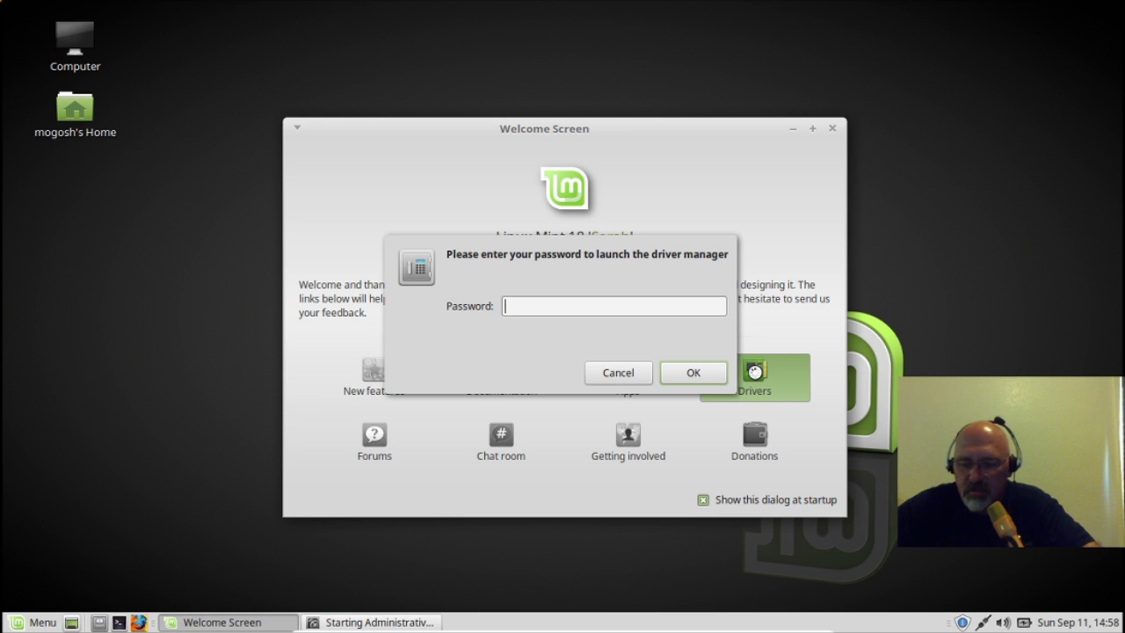
pyautogui.write('***')
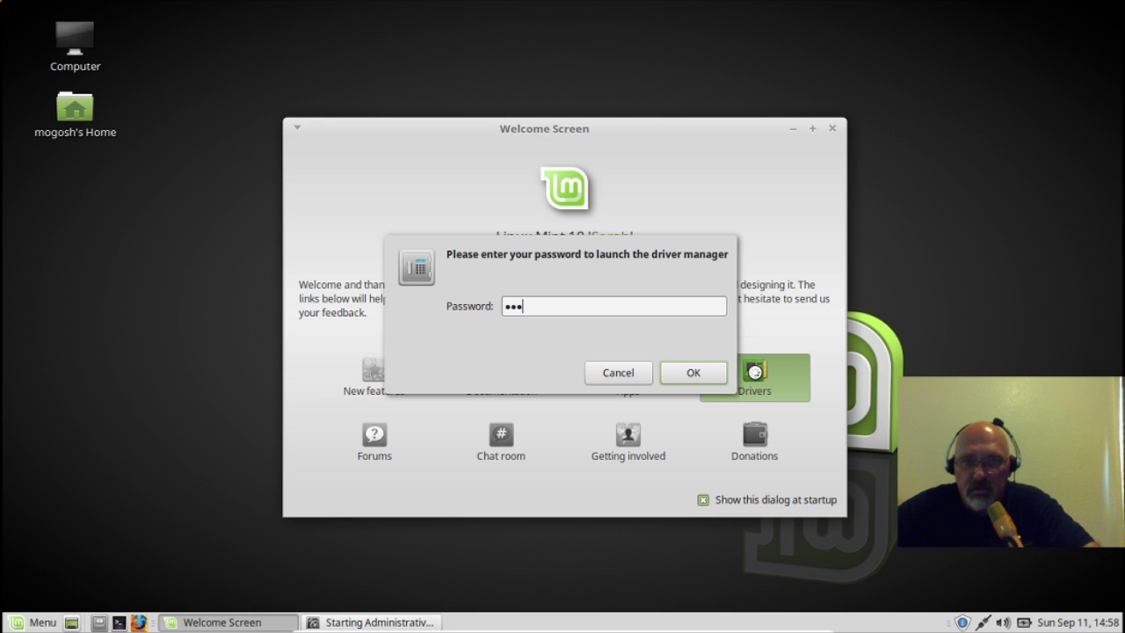
pyautogui.click(684, 374)
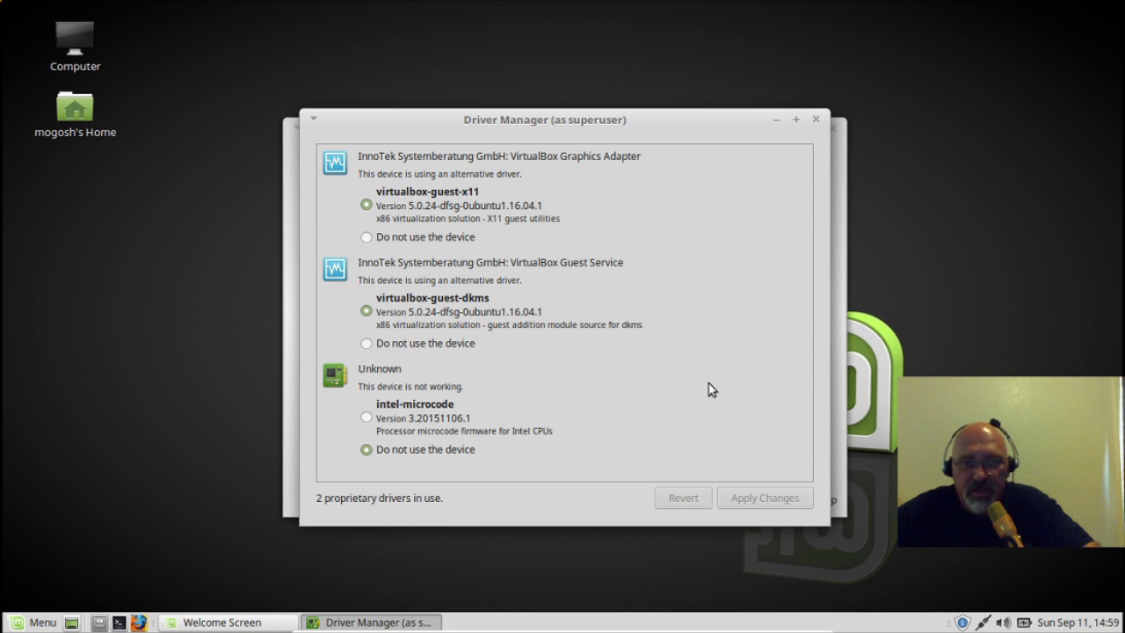
# Step: Enable the intel-microcode driver version 3.20151106.1, apply the change, and restart the computer
pyautogui.click(366, 419)
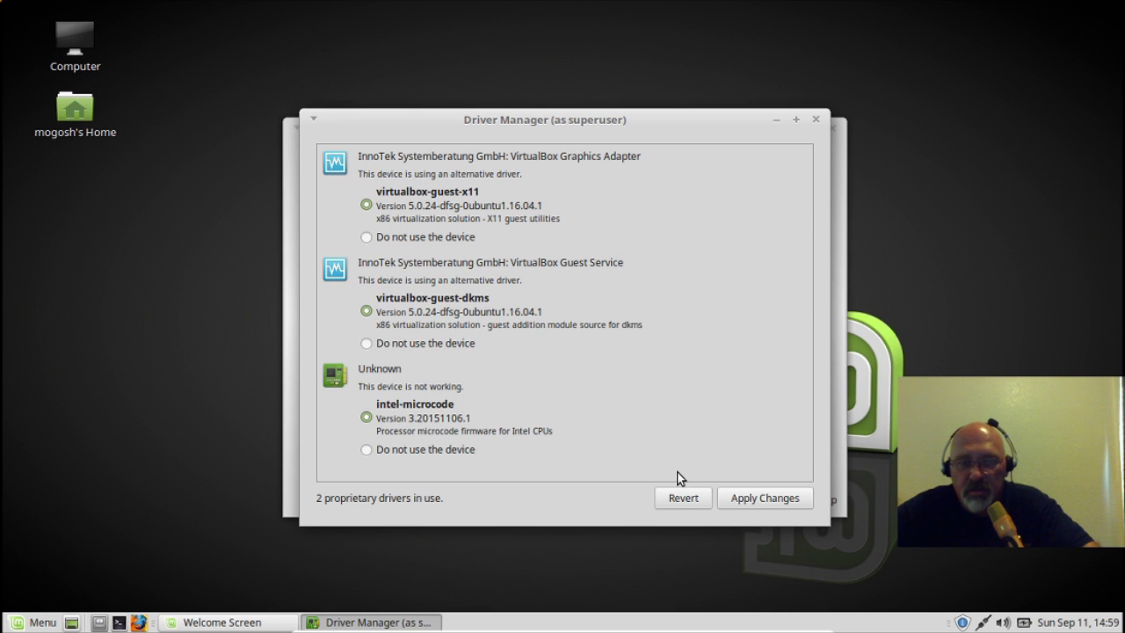
pyautogui.click(744, 501)
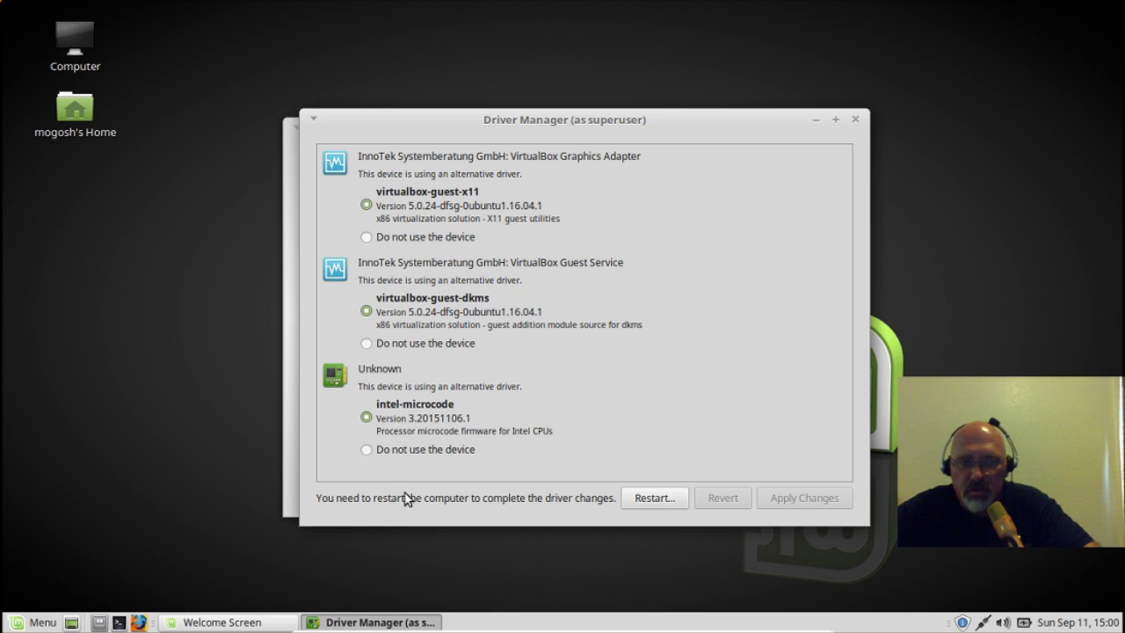
pyautogui.click(653, 500)
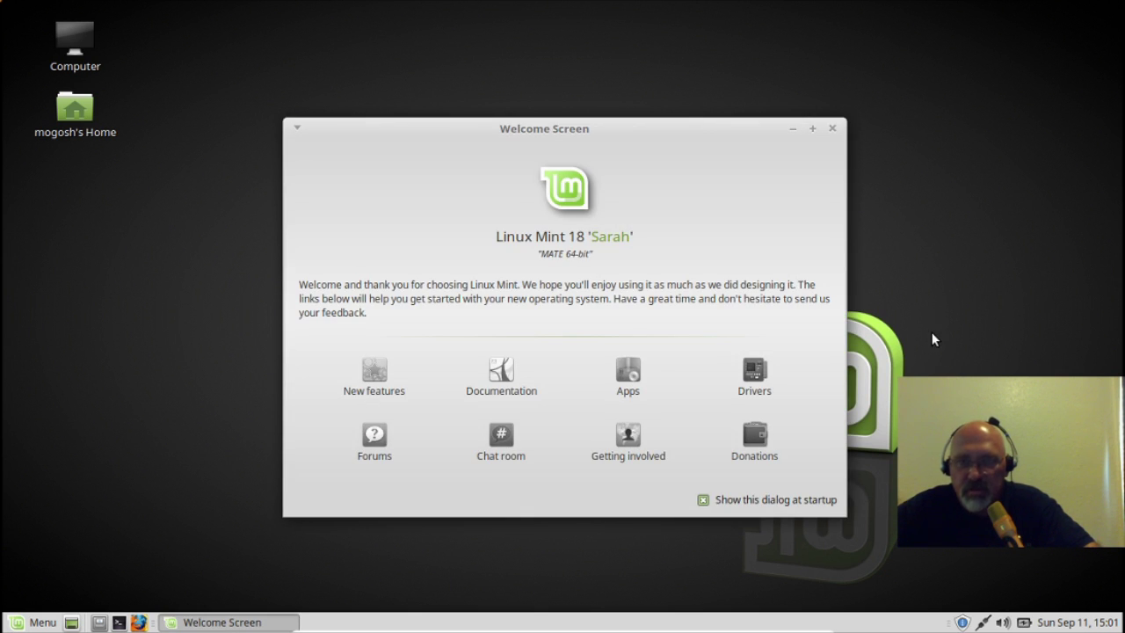
# Step: Close the welcome screen and set the desktop clock to the 12 hour format in its preferences
pyautogui.click(834, 130)
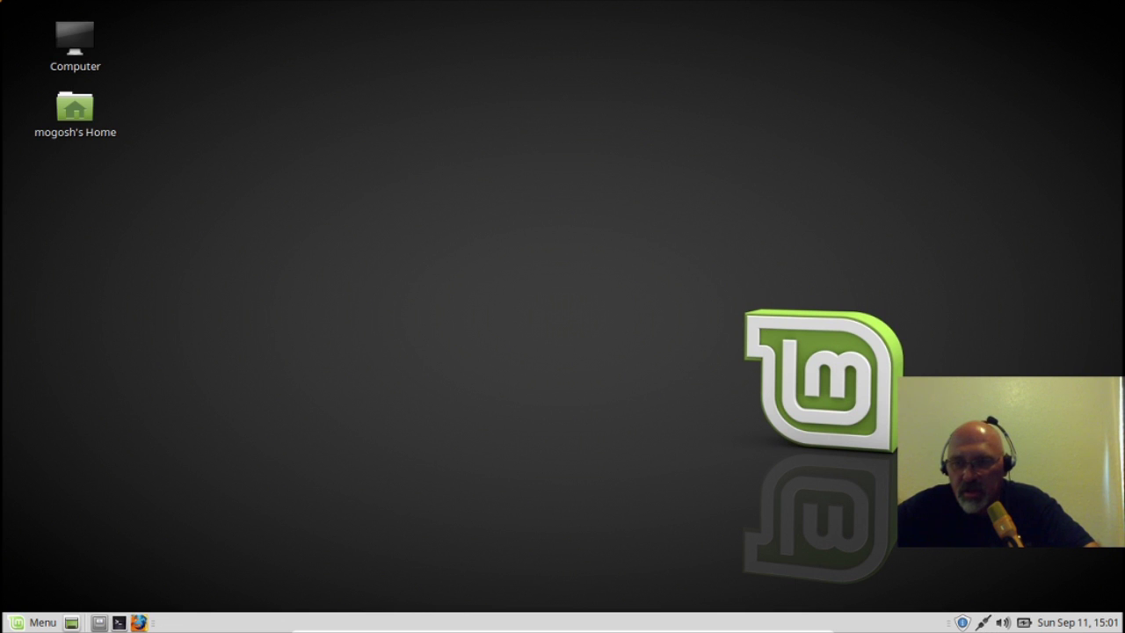
pyautogui.rightClick(1066, 623)
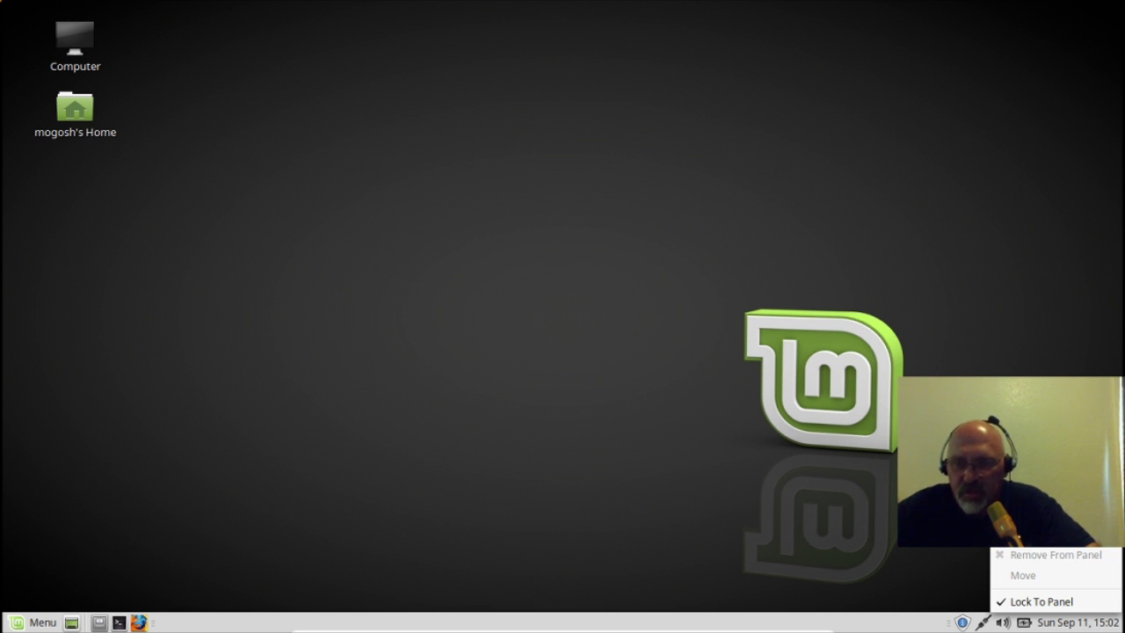
pyautogui.press('Escape')
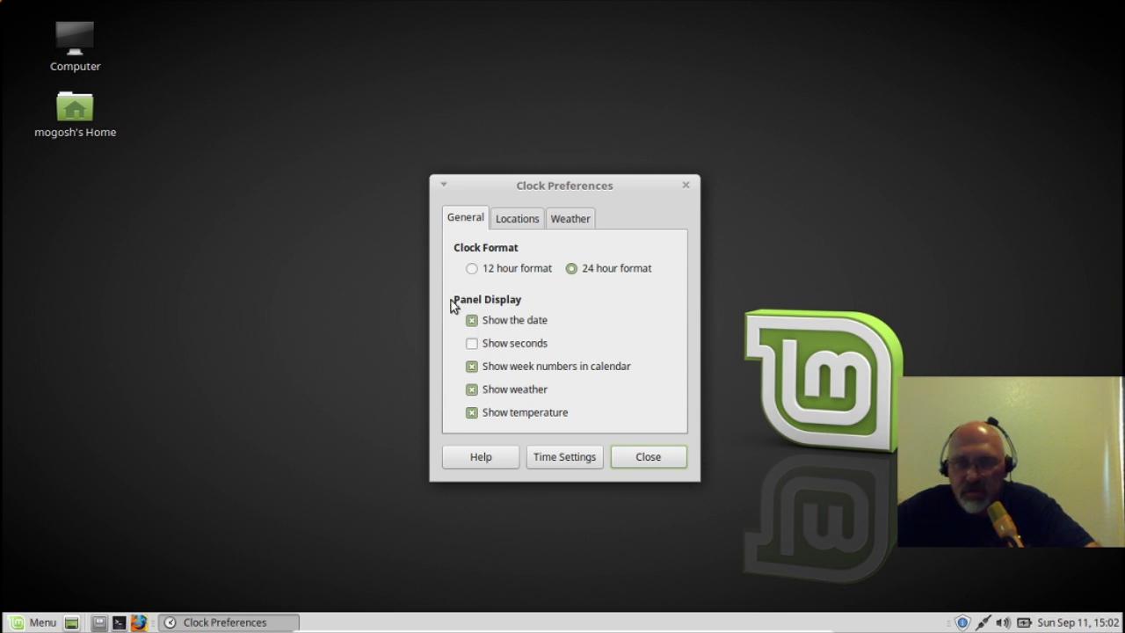
pyautogui.click(471, 269)
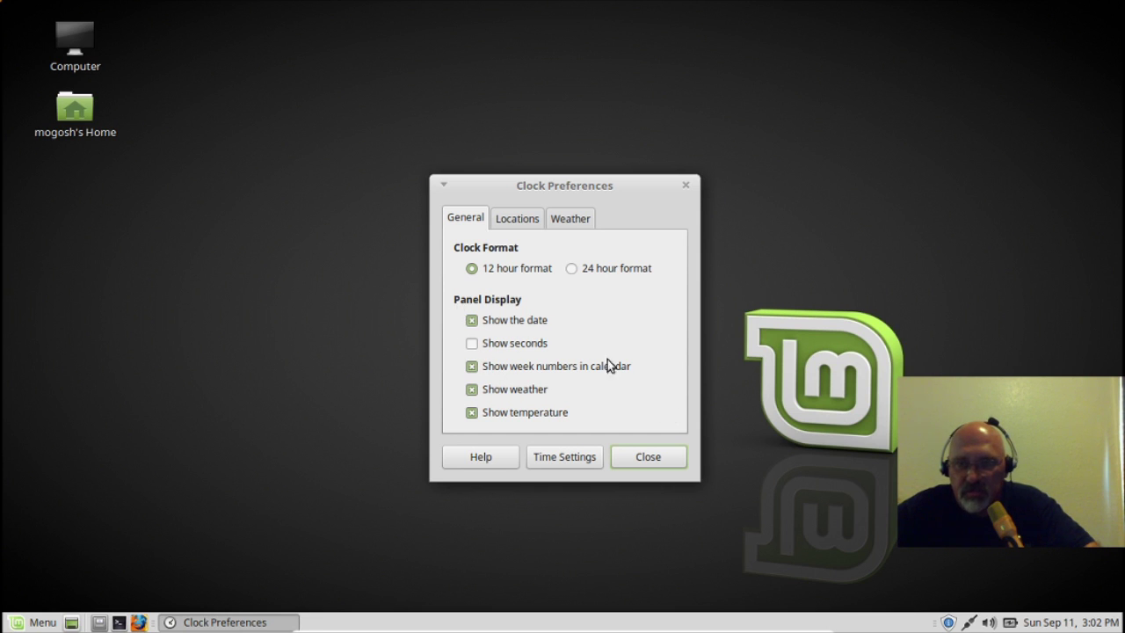
# Step: Add Oklahoma City (Will Rogers World Airport), Oklahoma, United States as a clock location
pyautogui.click(519, 225)
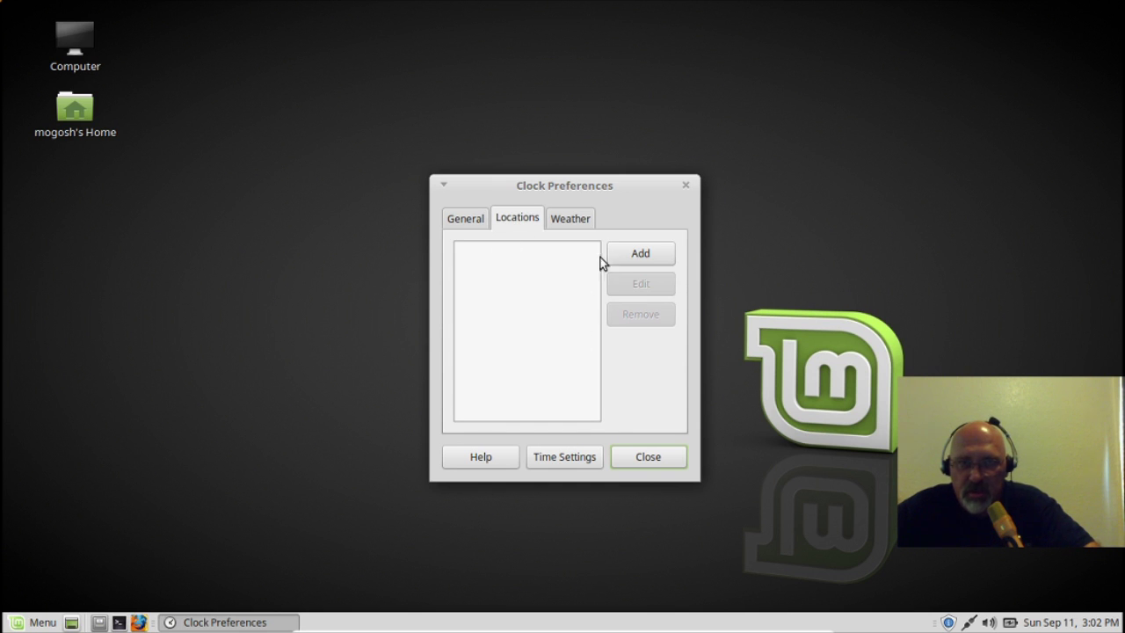
pyautogui.click(636, 255)
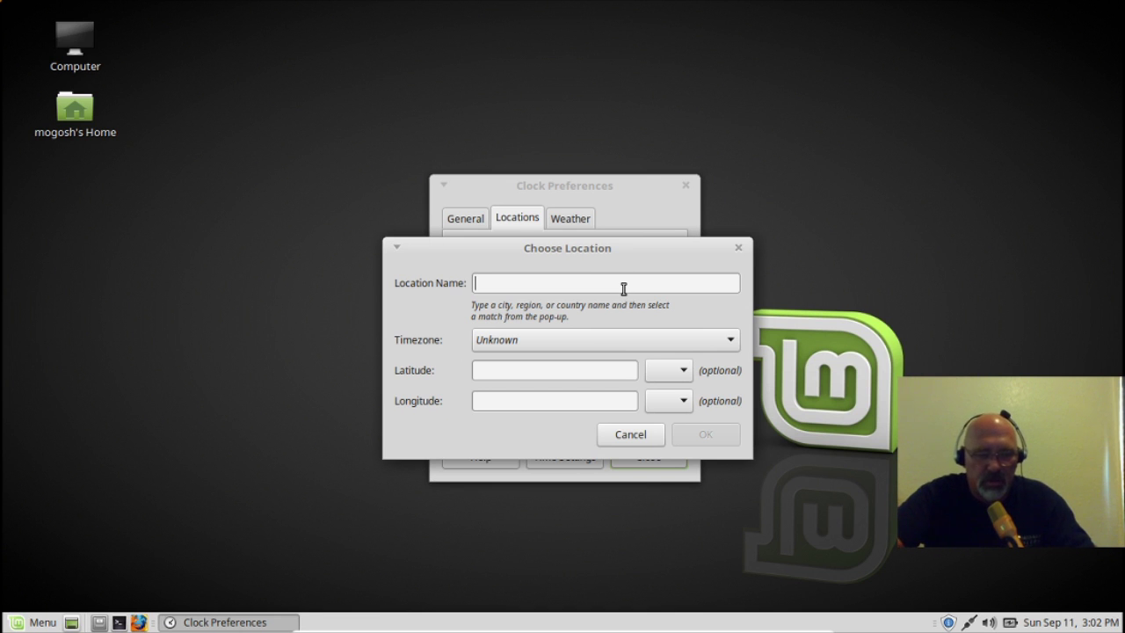
pyautogui.write('ok')
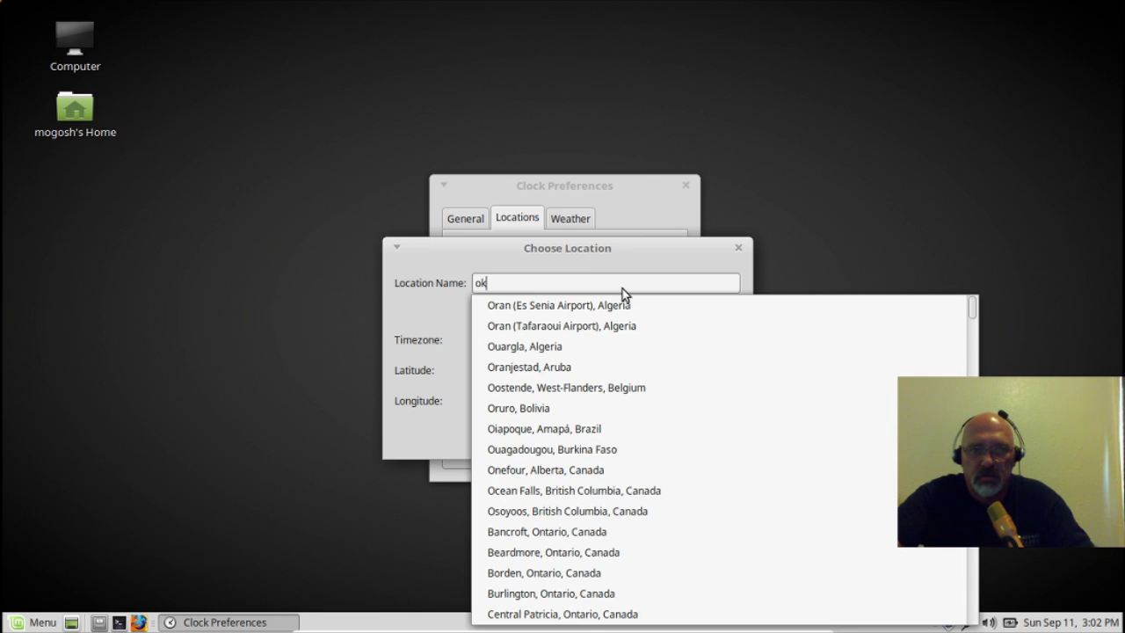
pyautogui.write('lahoma ')
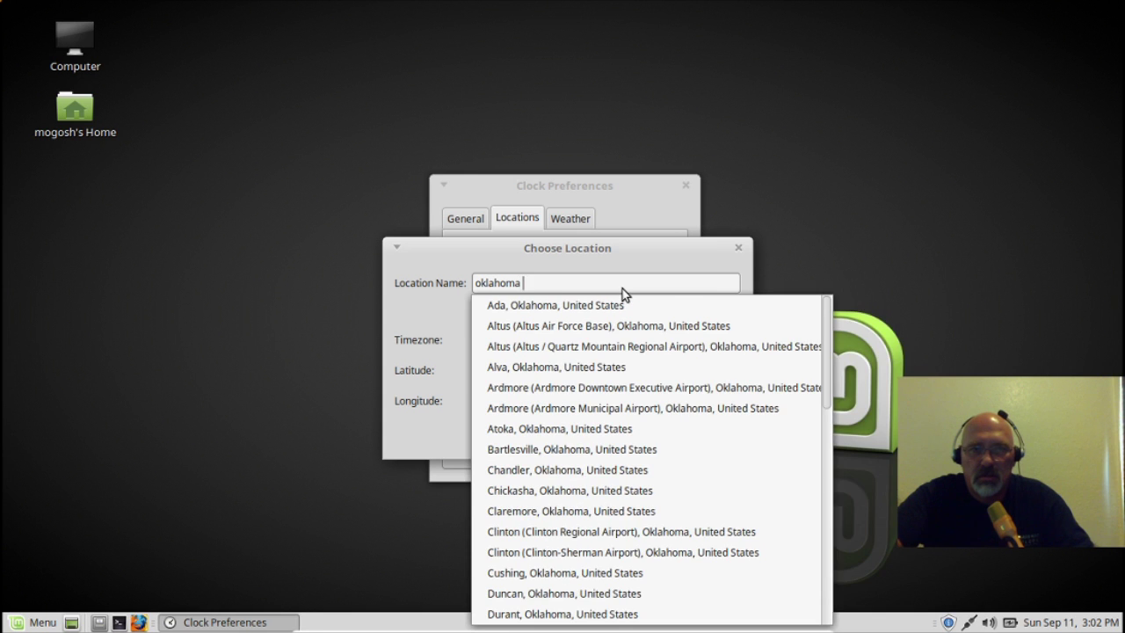
pyautogui.write('city')
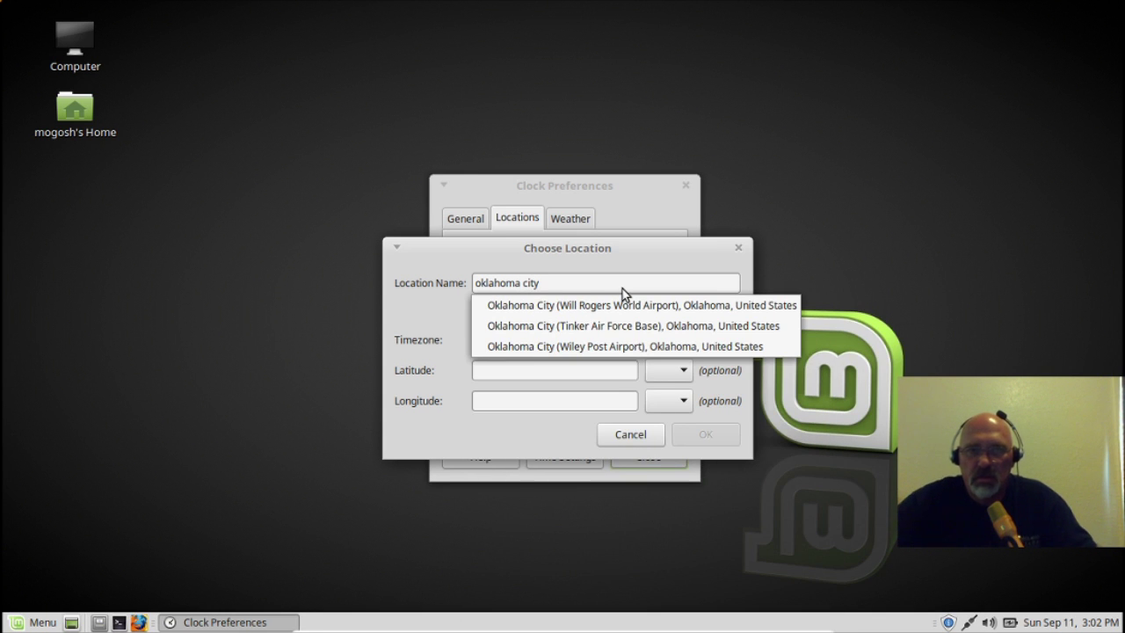
pyautogui.click(618, 307)
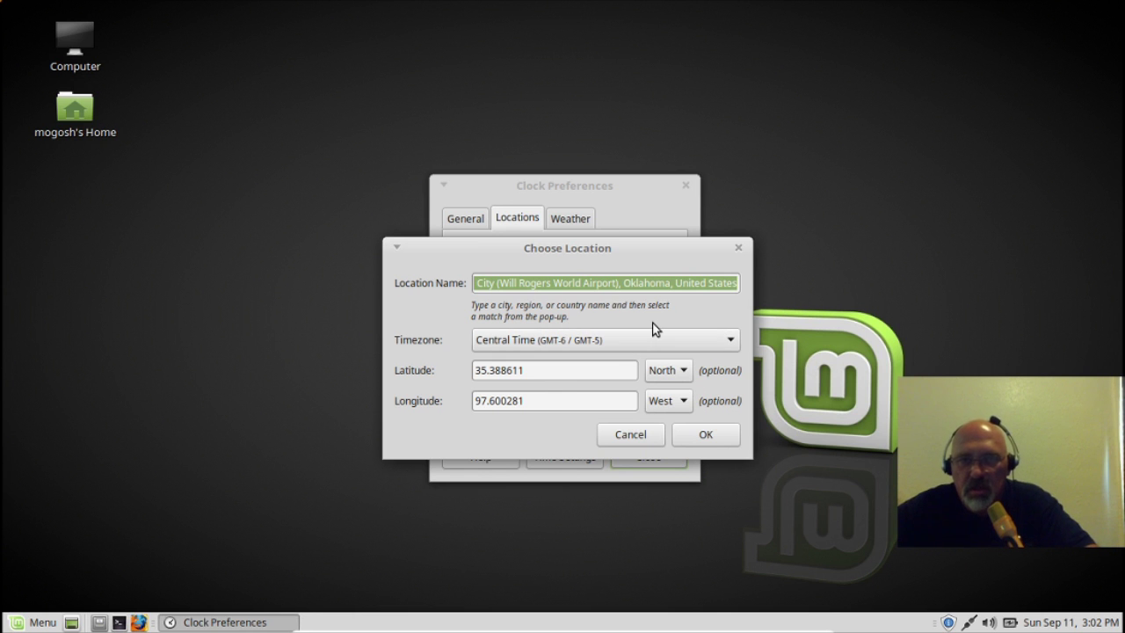
pyautogui.click(700, 439)
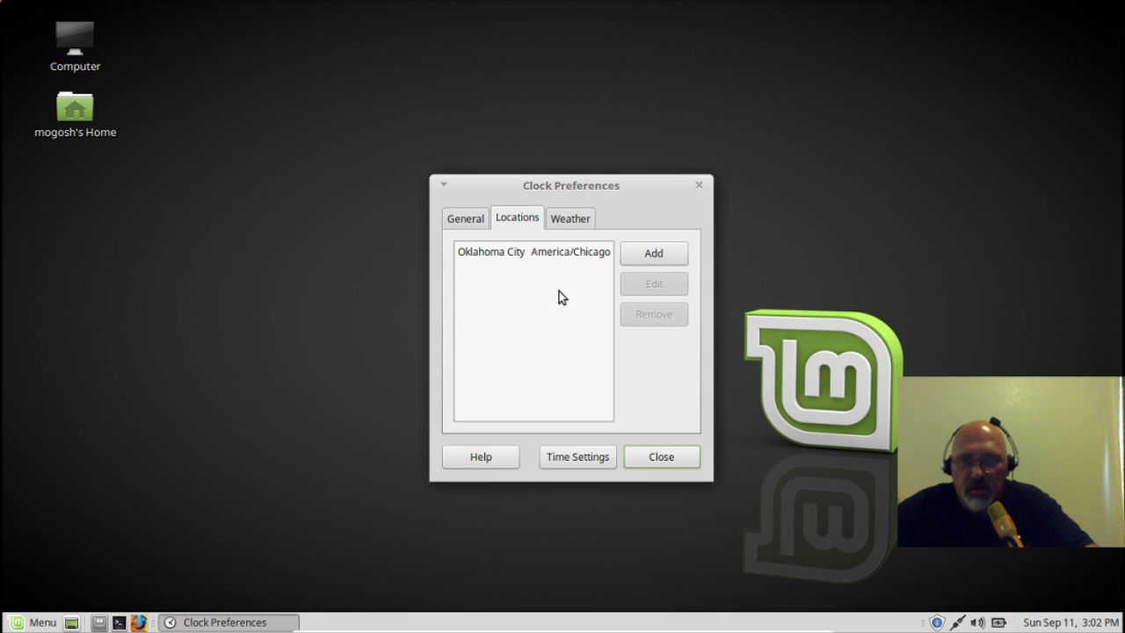
# Step: Set the clock's weather display to temperature in F and wind speed in mph, and close the preferences
pyautogui.click(571, 219)
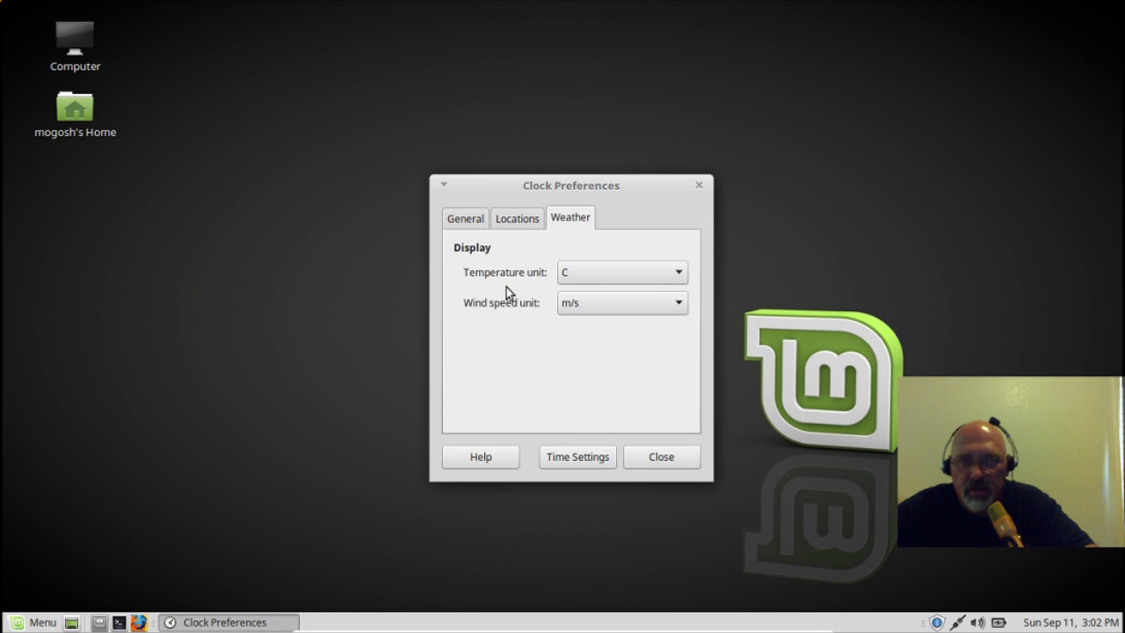
pyautogui.click(681, 274)
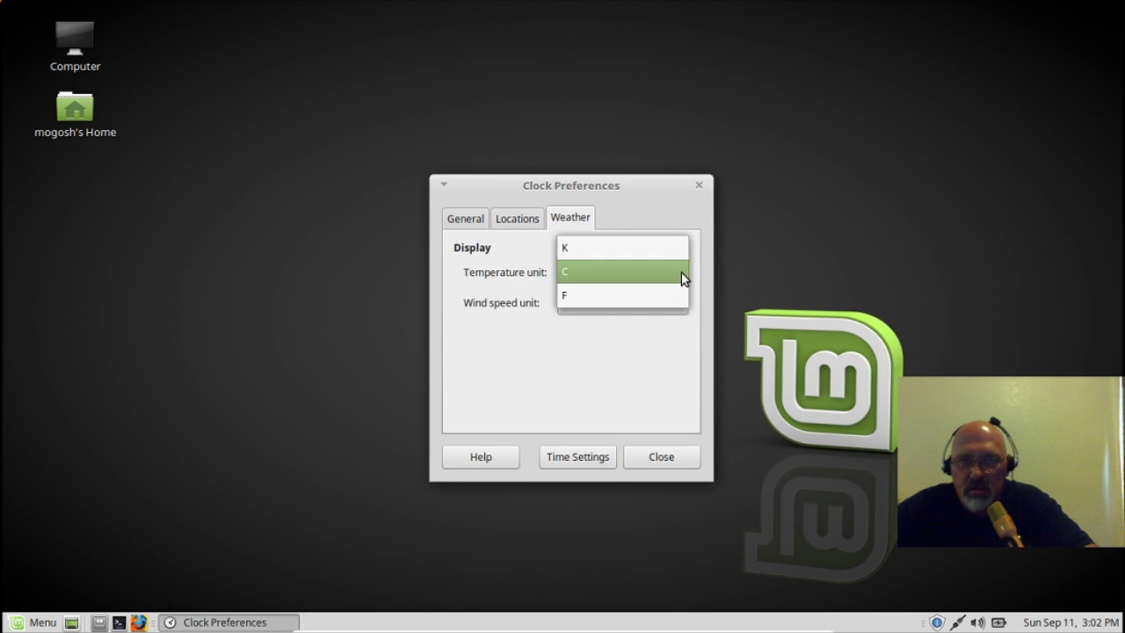
pyautogui.click(655, 298)
pyautogui.click(678, 302)
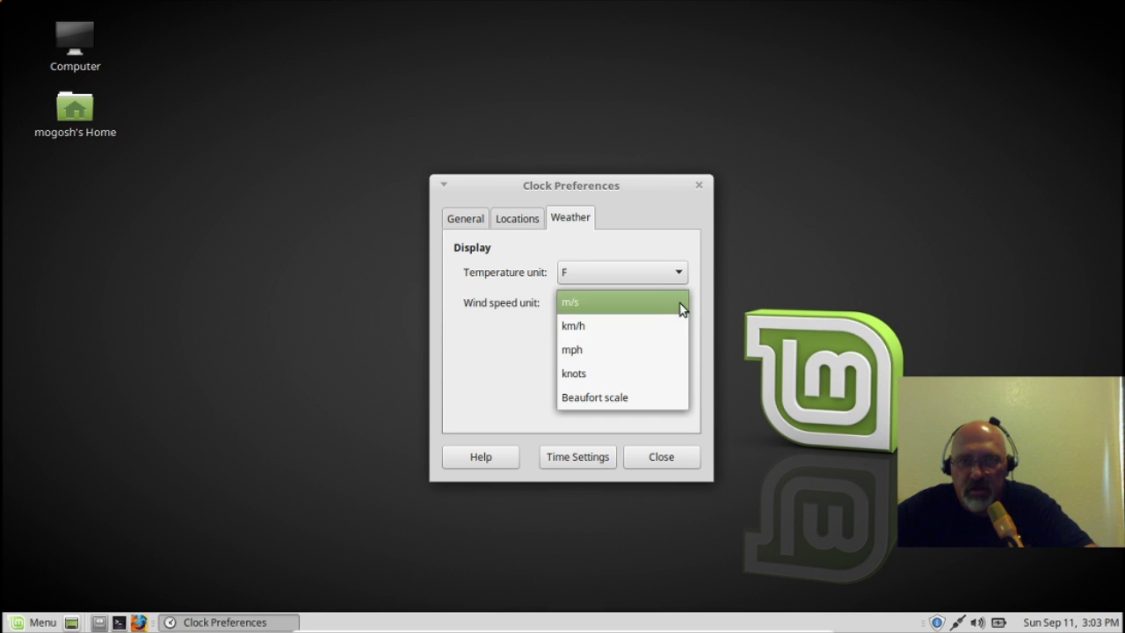
pyautogui.click(627, 351)
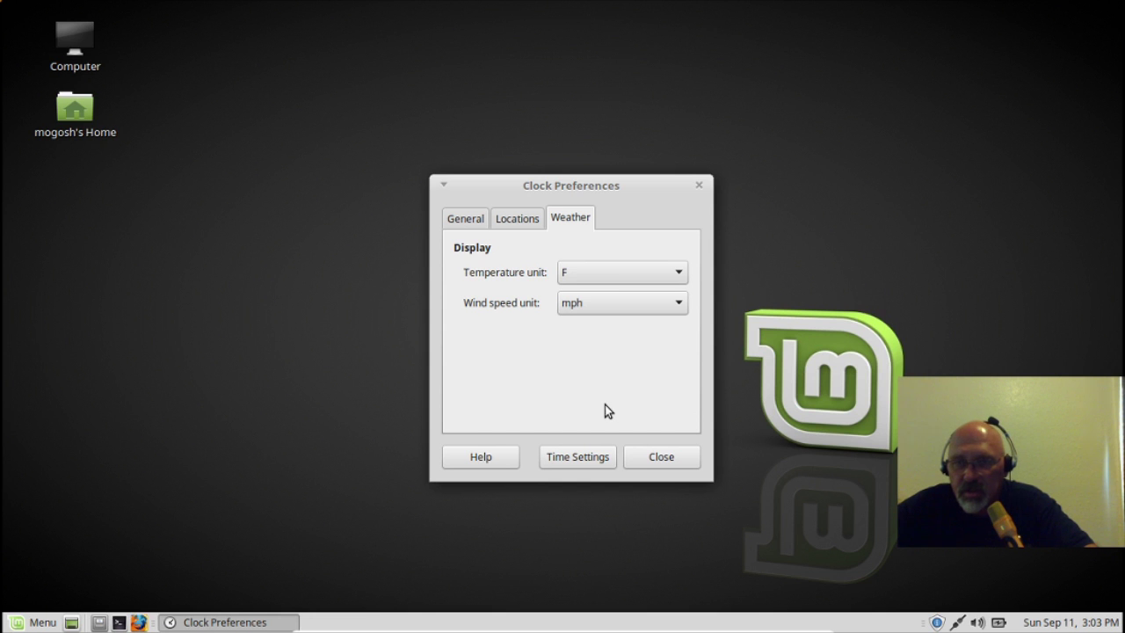
pyautogui.click(658, 458)
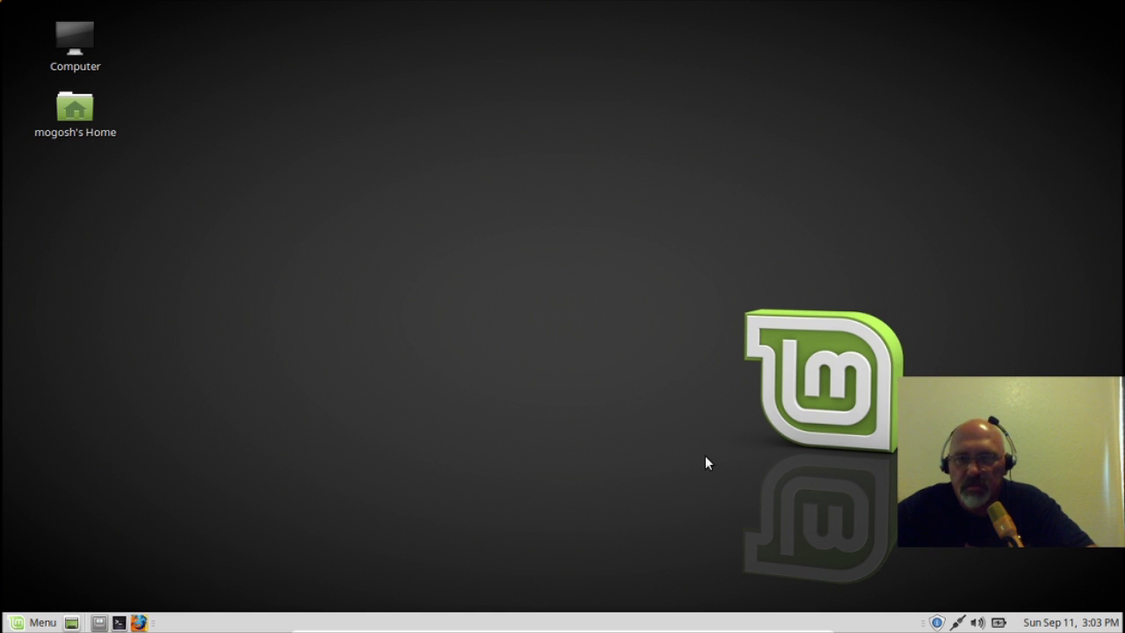
# Step: Search the applications for "app", open the Appearance preferences, and apply the Mint-Y-Dark theme
pyautogui.click(33, 623)
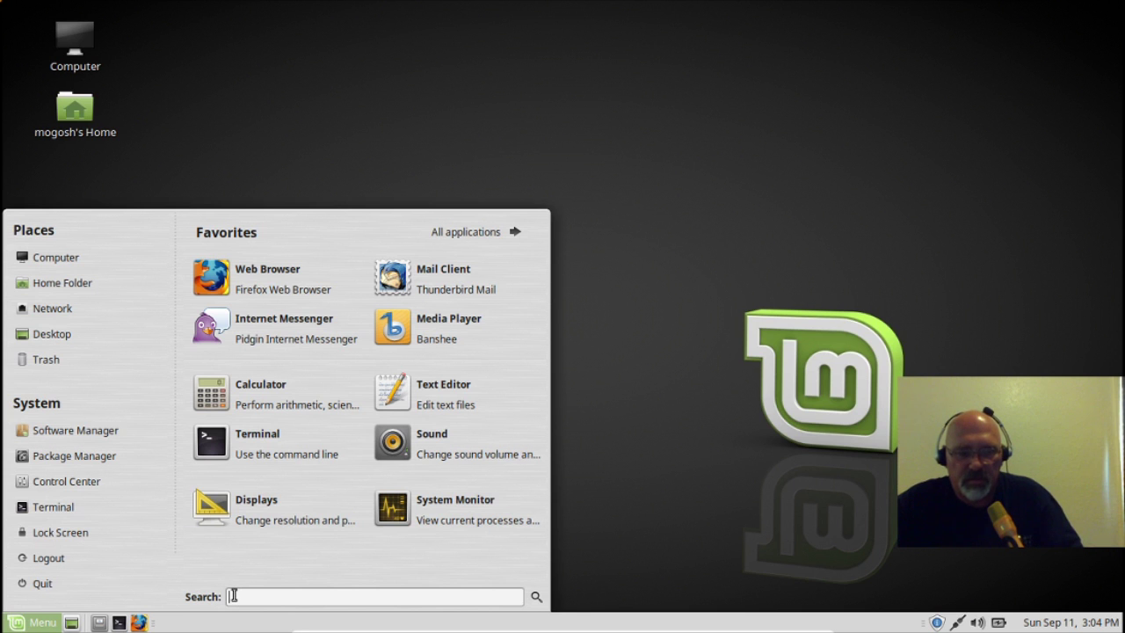
pyautogui.write('ap')
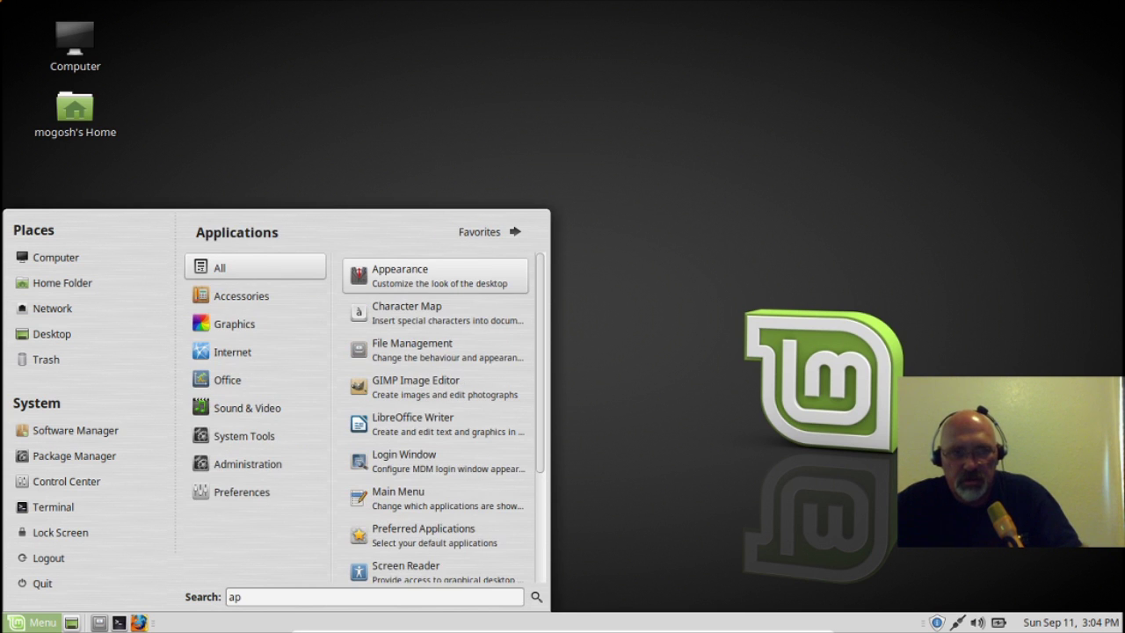
pyautogui.write('p')
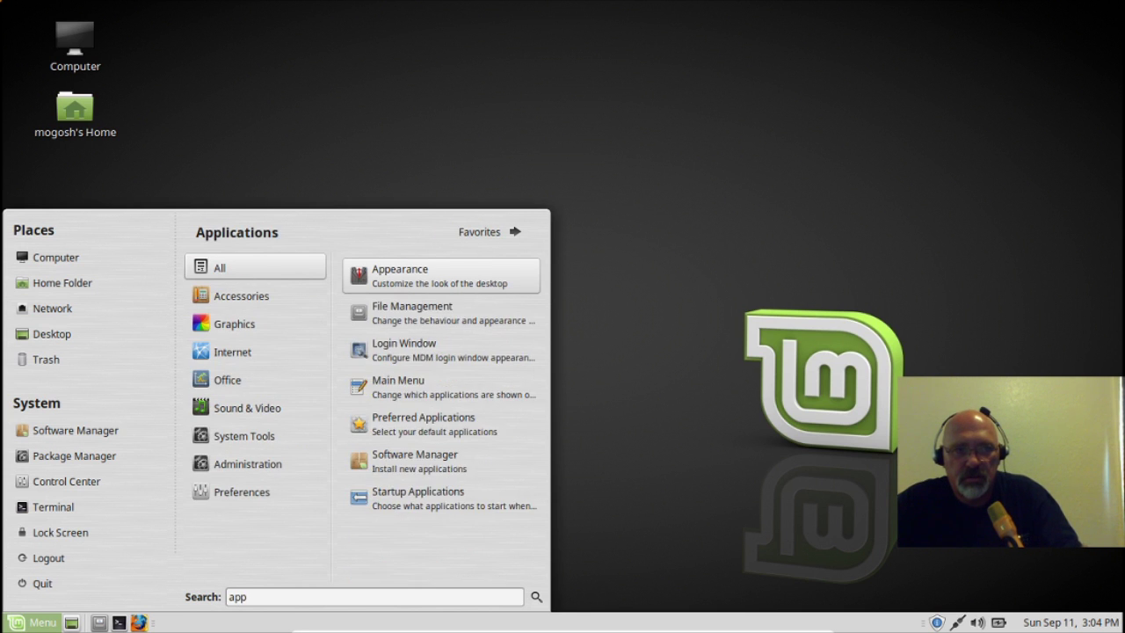
pyautogui.click(406, 280)
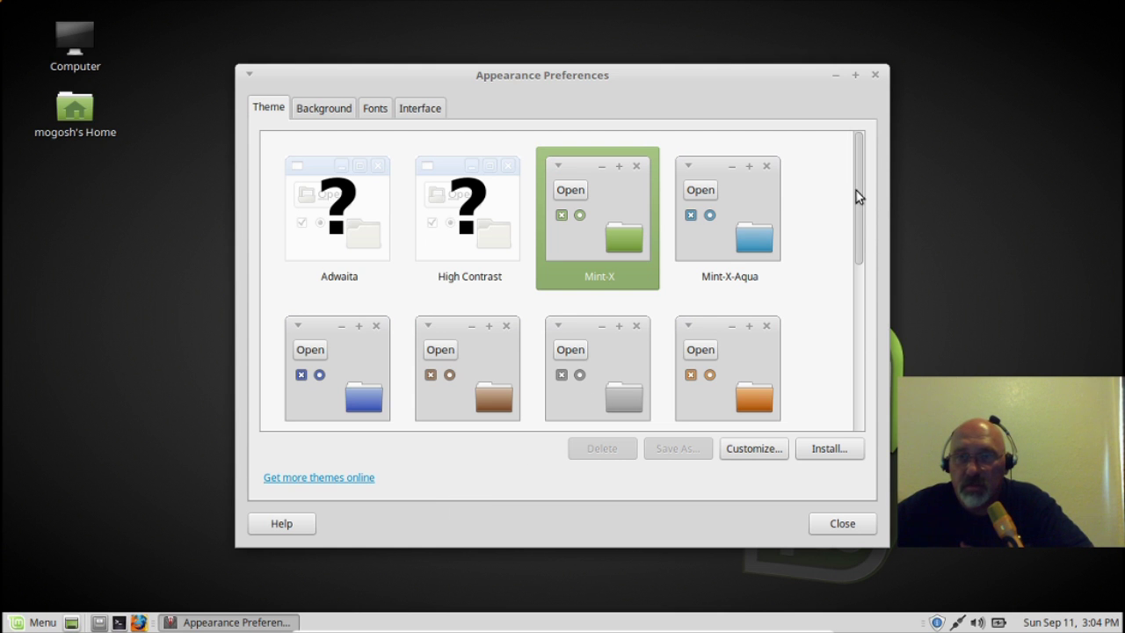
pyautogui.moveTo(861, 176); pyautogui.dragTo(871, 372)
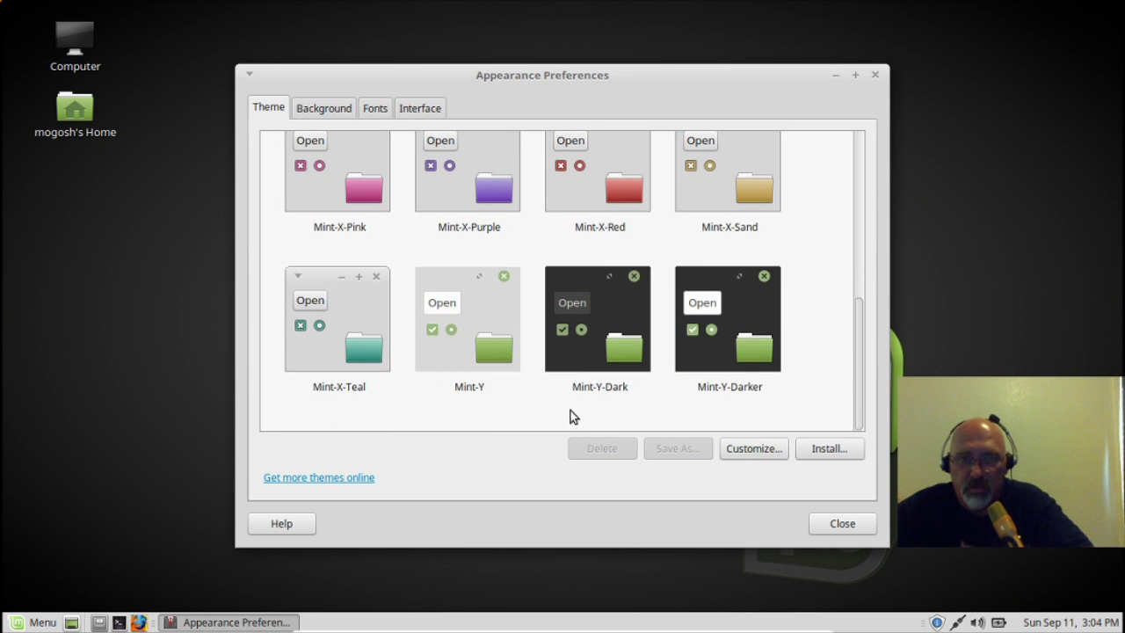
pyautogui.click(596, 318)
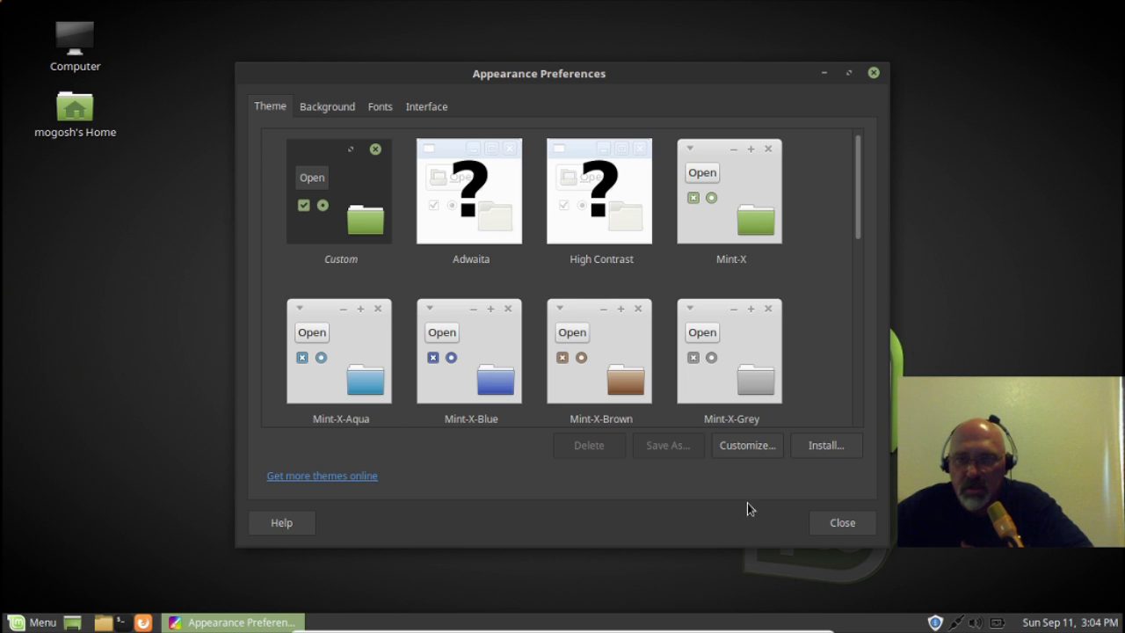
pyautogui.click(819, 450)
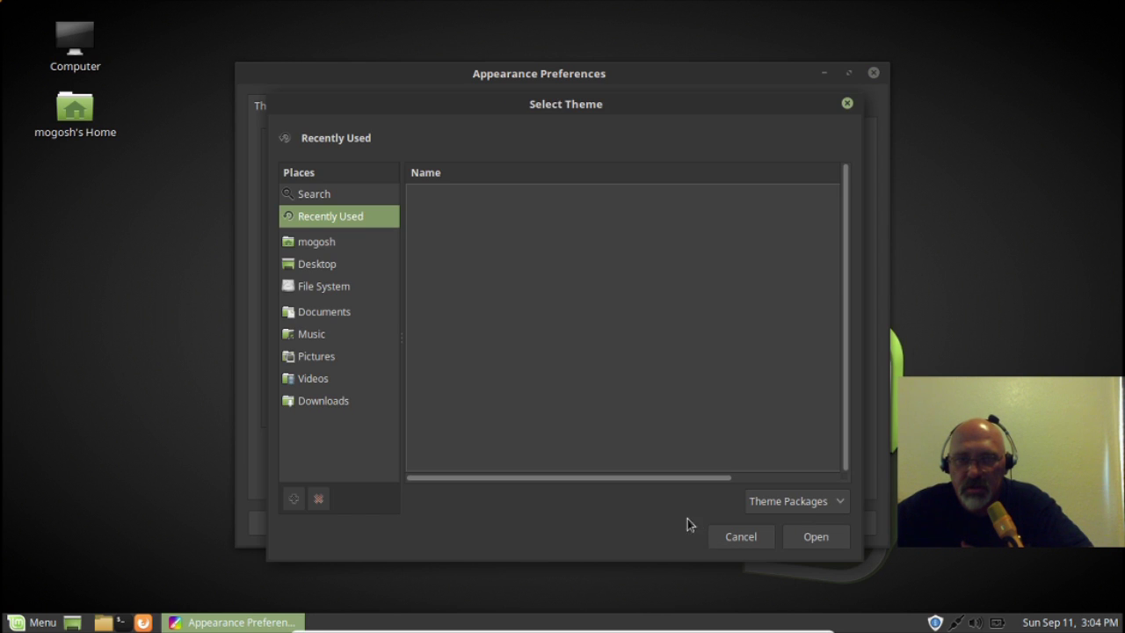
pyautogui.click(745, 544)
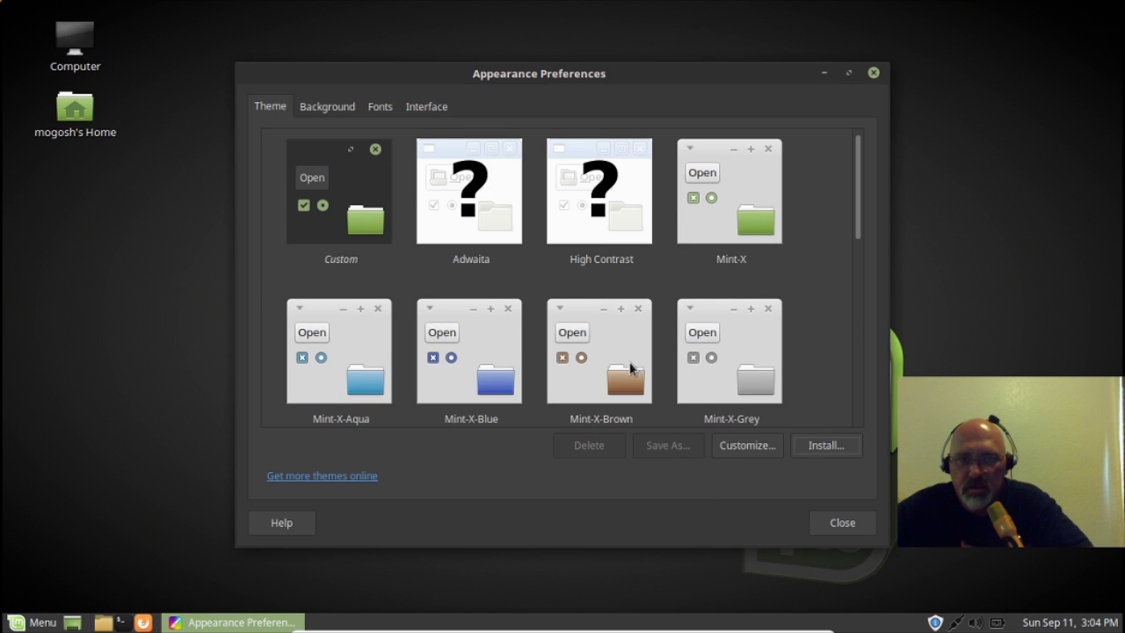
pyautogui.scroll(-3, 742, 312)
pyautogui.scroll(-5, 741, 311)
pyautogui.scroll(2, 741, 311)
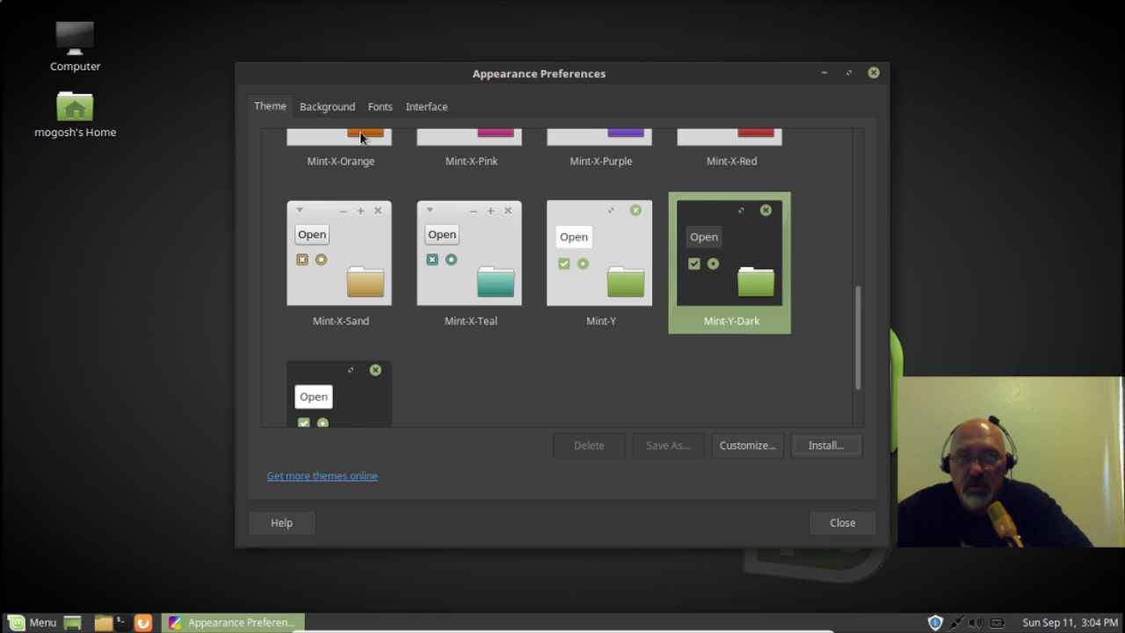
# Step: Change the desktop background to the grey slanted-panel wallpaper with the silver Mint logo
pyautogui.click(339, 110)
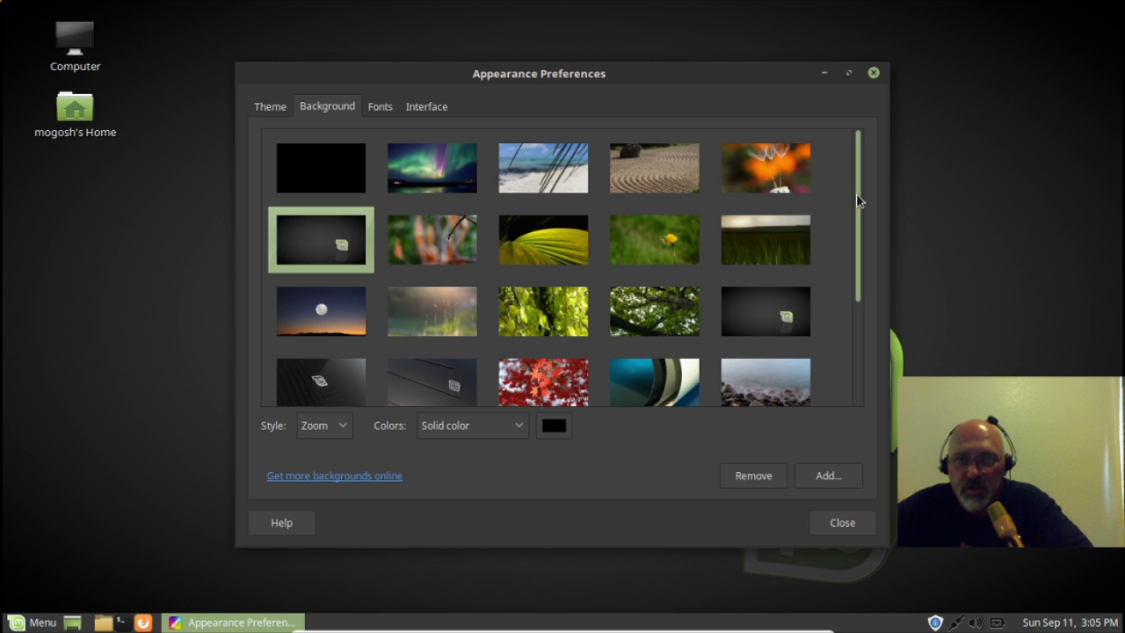
pyautogui.moveTo(858, 202); pyautogui.dragTo(854, 259)
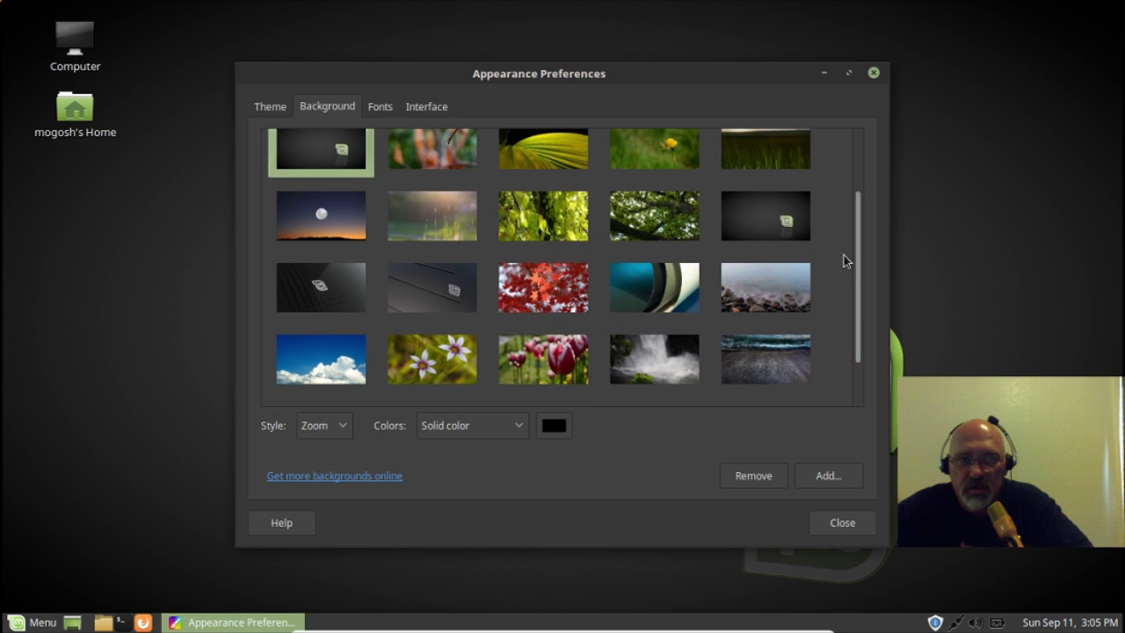
pyautogui.click(393, 296)
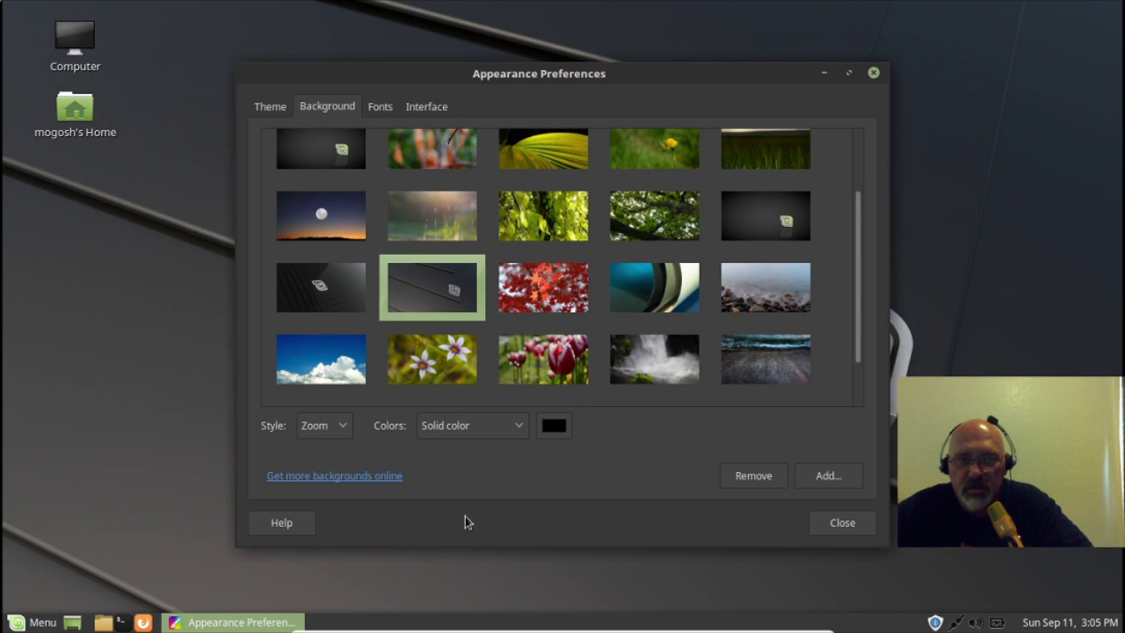
# Step: Set the background style to Stretch and close the appearance preferences
pyautogui.click(343, 428)
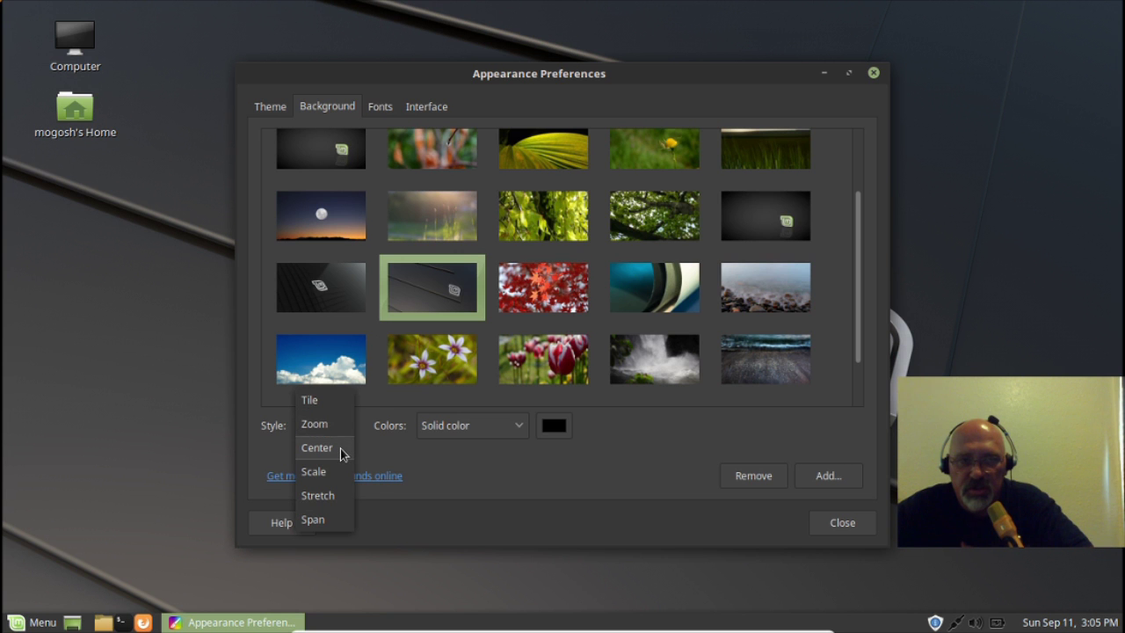
pyautogui.click(342, 452)
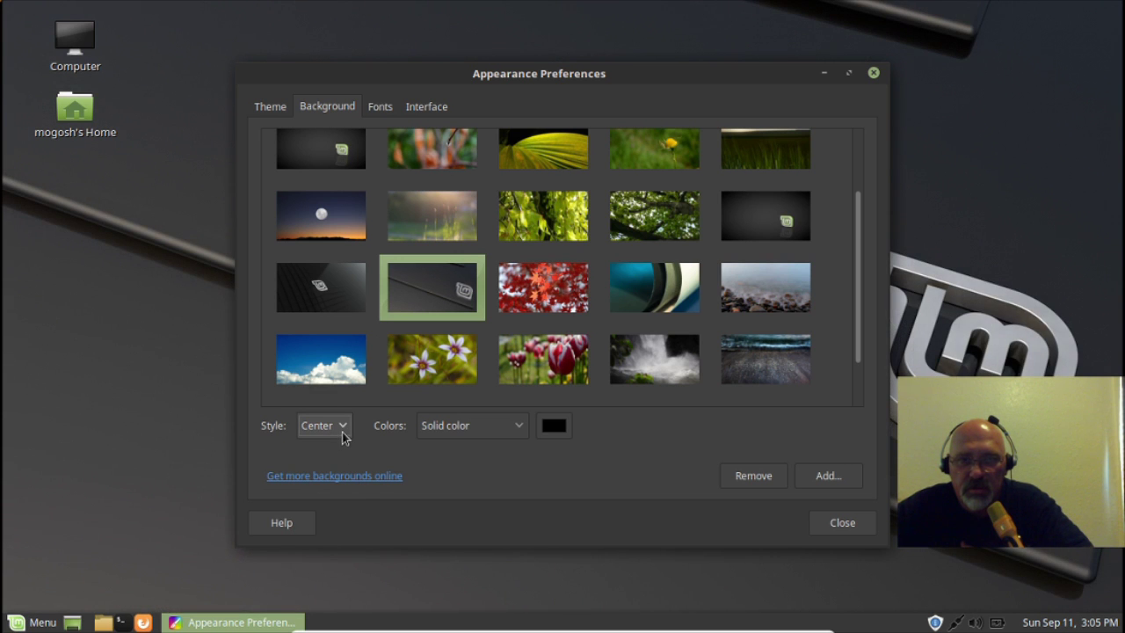
pyautogui.click(344, 432)
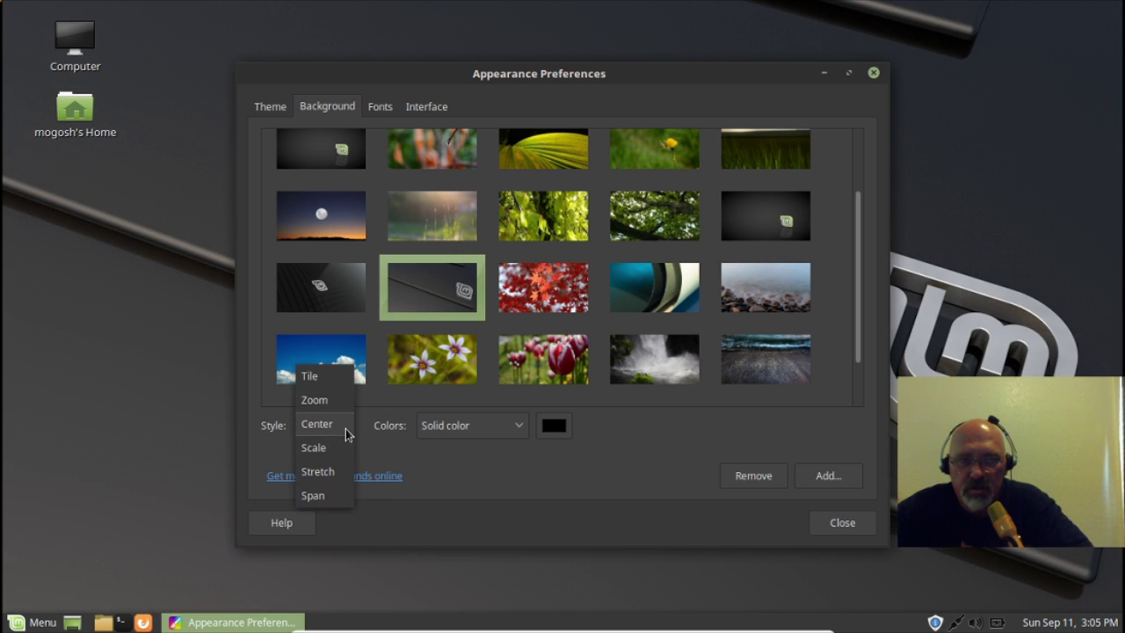
pyautogui.click(327, 473)
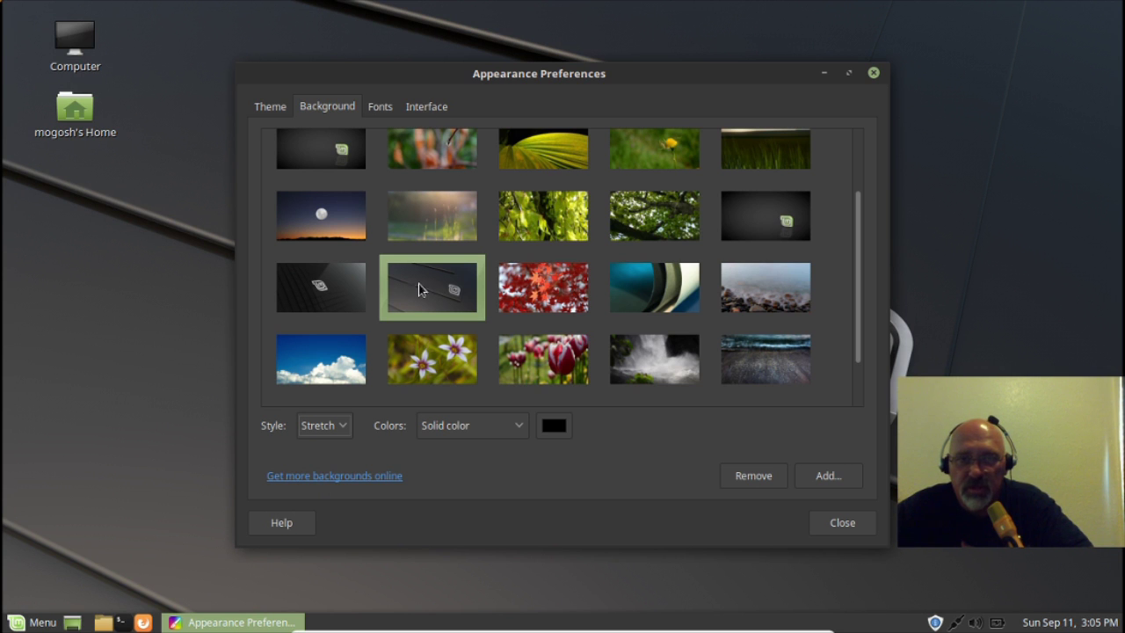
pyautogui.click(835, 525)
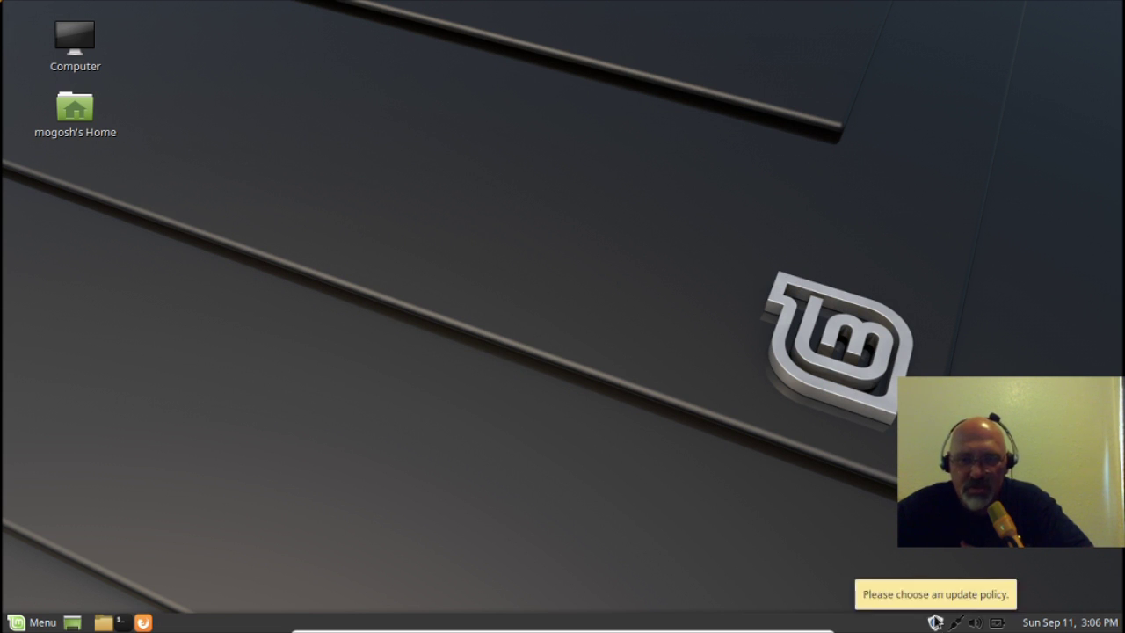
# Step: Open the Update Manager and accept the "Optimize stability and security" update policy
pyautogui.click(936, 623)
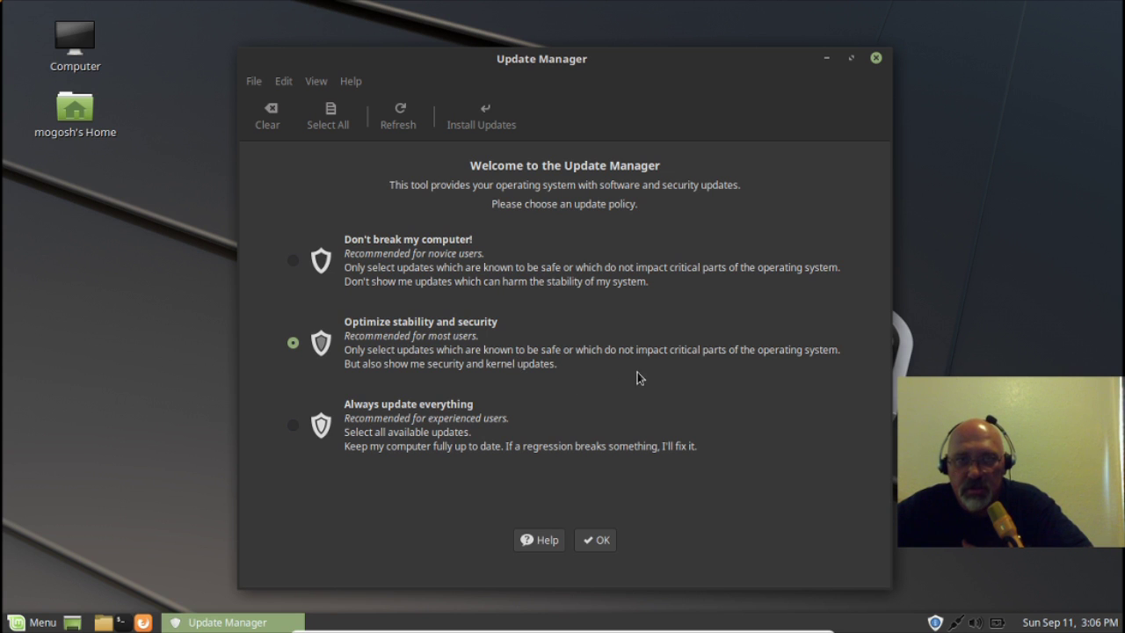
pyautogui.click(596, 539)
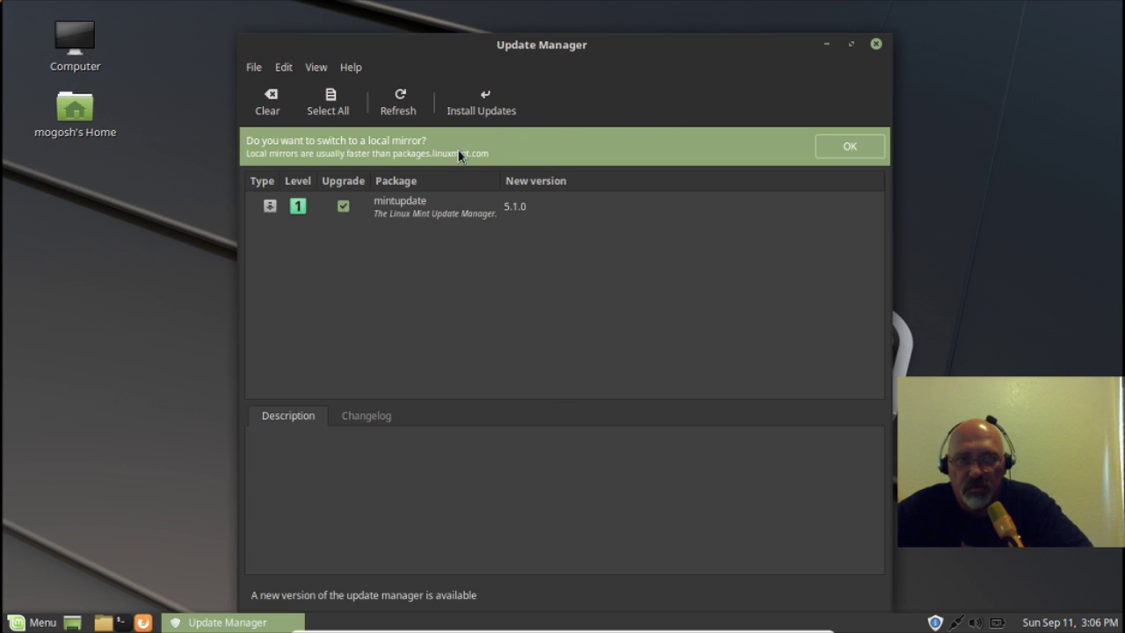
# Step: Install the mintupdate 5.1.0 update with the package marked for upgrade, and authenticate with the account password
pyautogui.click(386, 212)
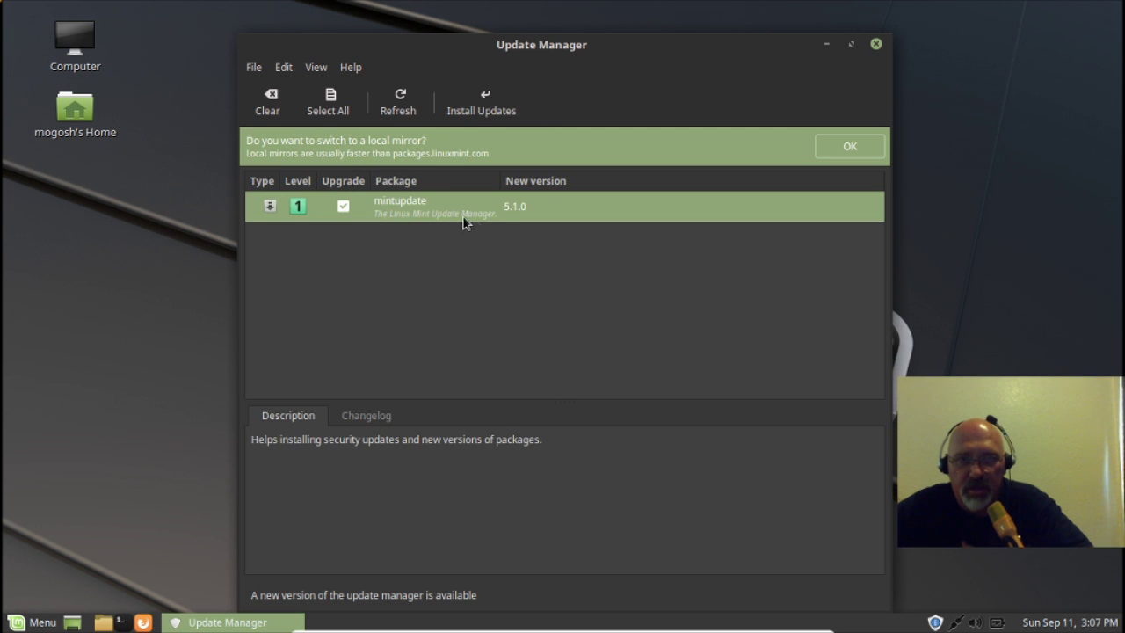
pyautogui.moveTo(672, 45); pyautogui.dragTo(689, 18)
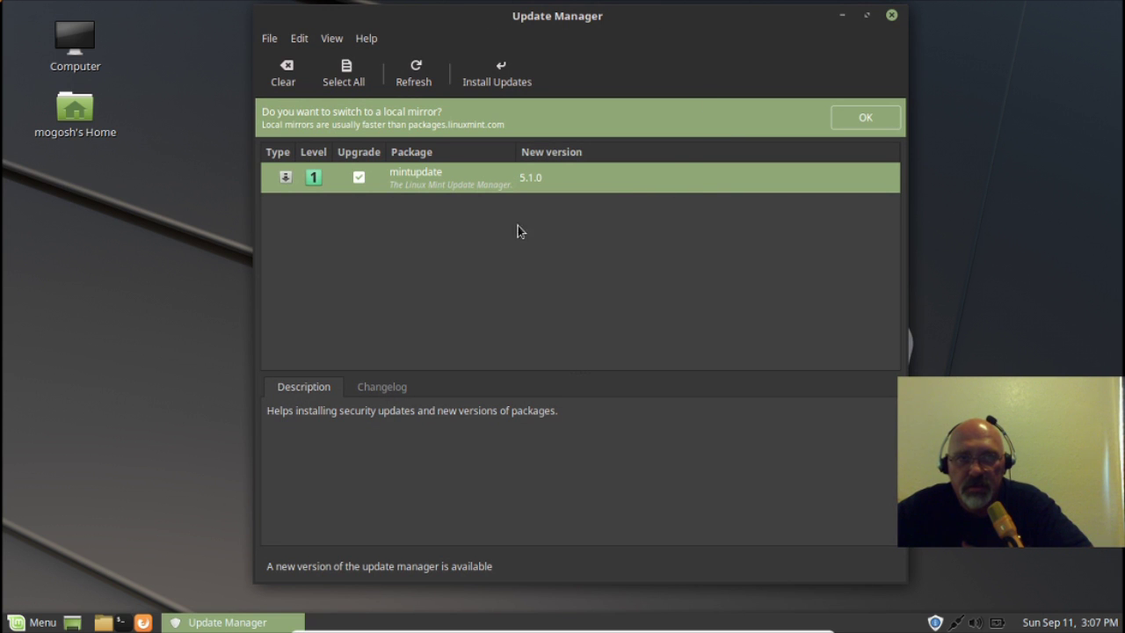
pyautogui.doubleClick(442, 176)
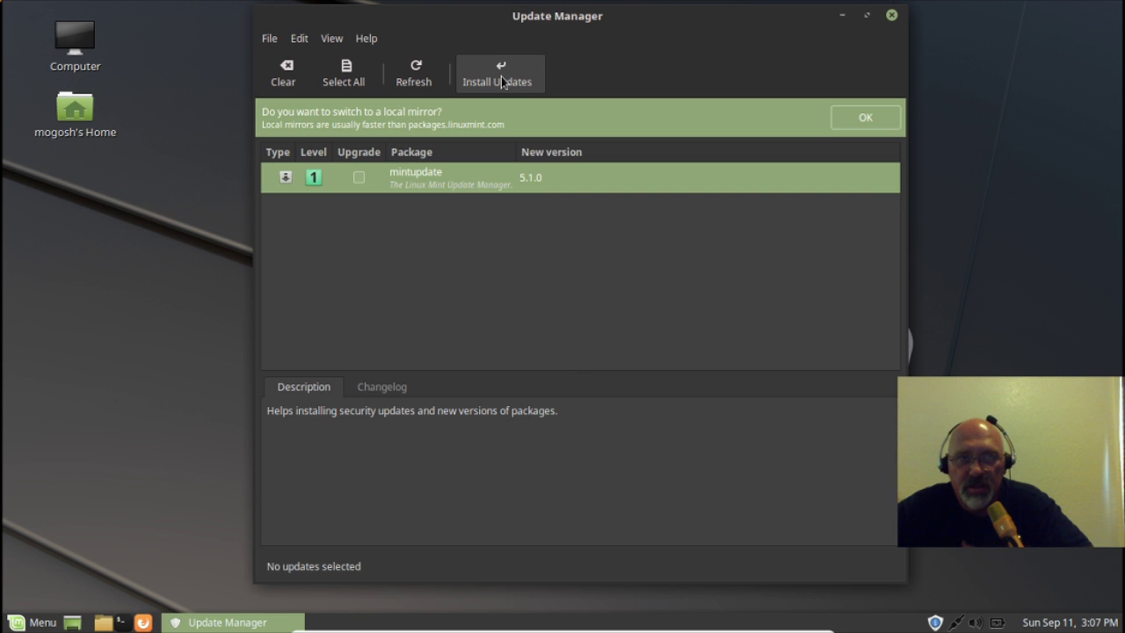
pyautogui.click(344, 77)
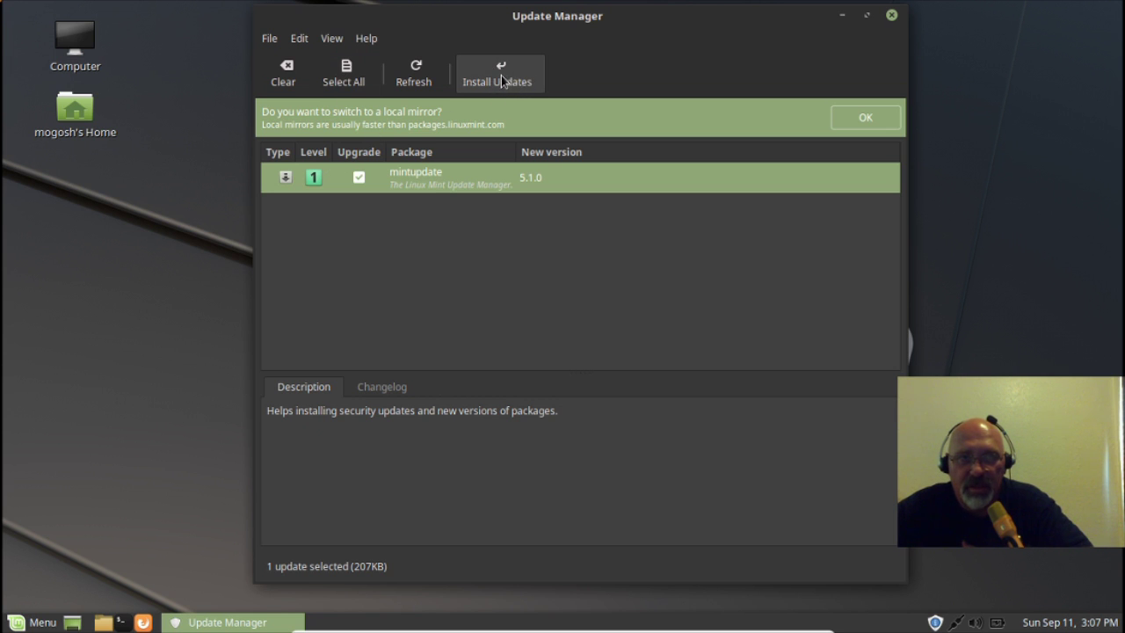
pyautogui.click(500, 75)
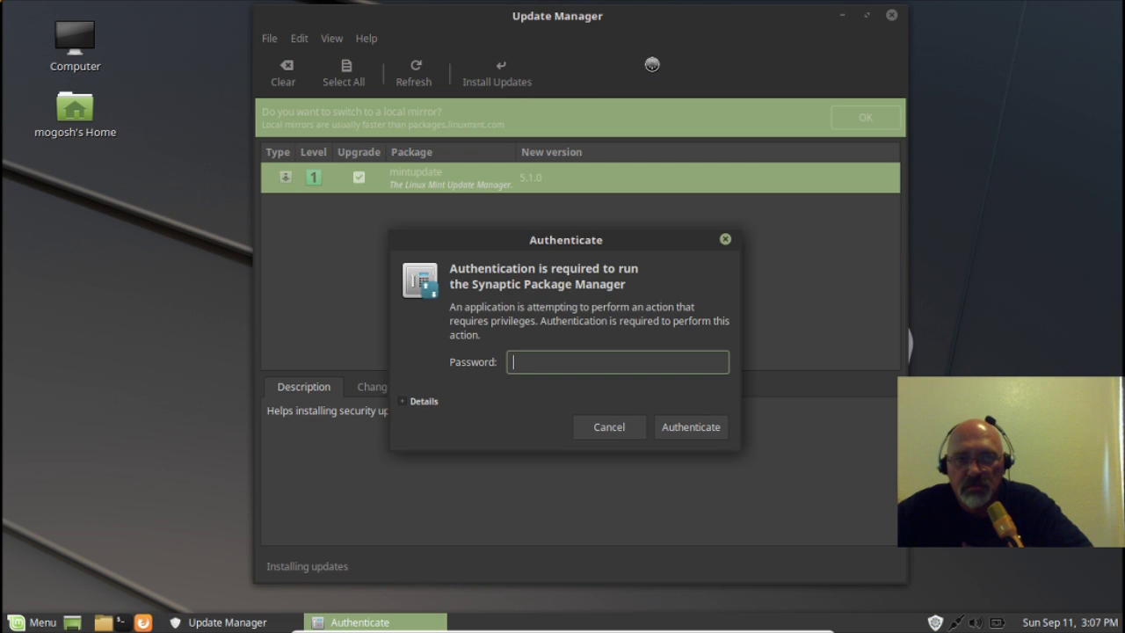
pyautogui.write('••')
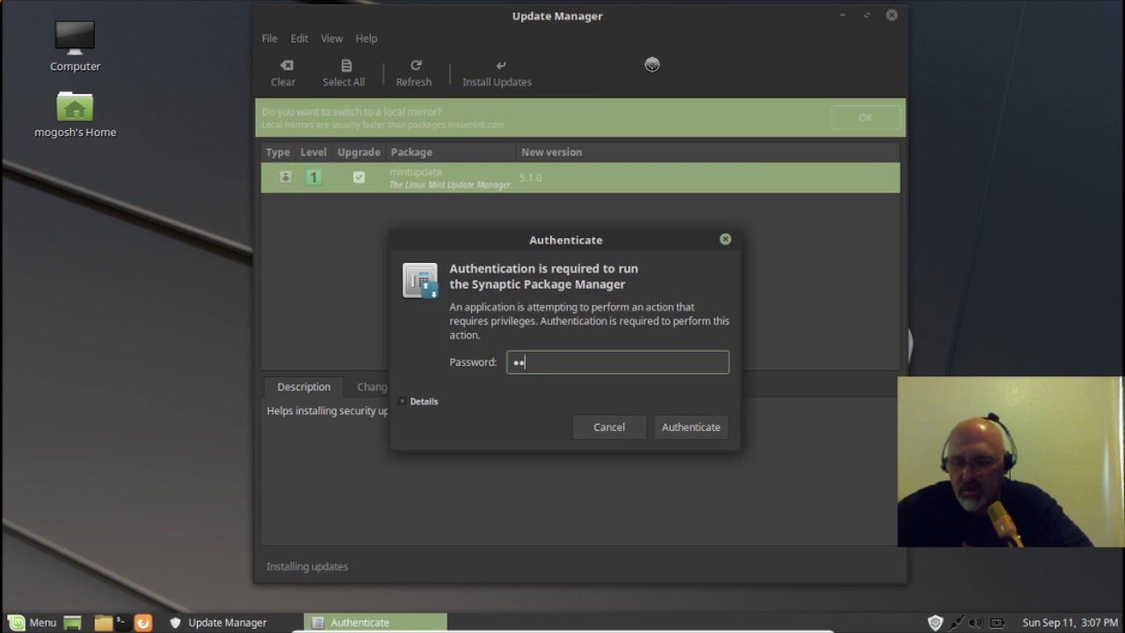
pyautogui.write('•')
pyautogui.click(690, 429)
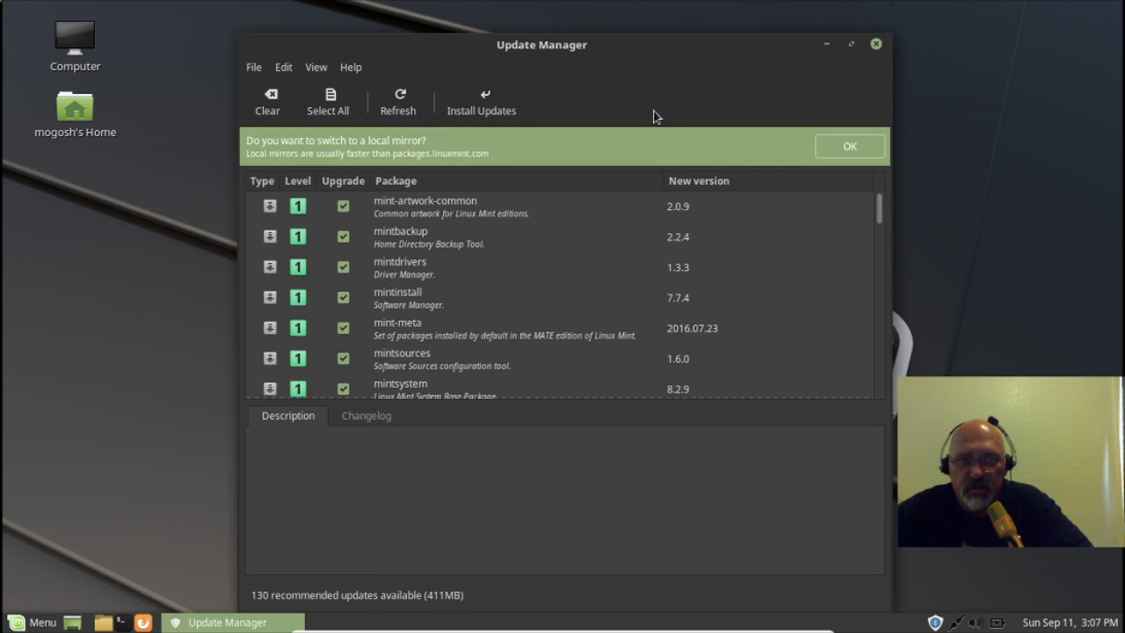
# Step: Look through the available updates, accept switching to a local mirror, and enter the account password to configure the software sources
pyautogui.scroll(-6, 632, 270)
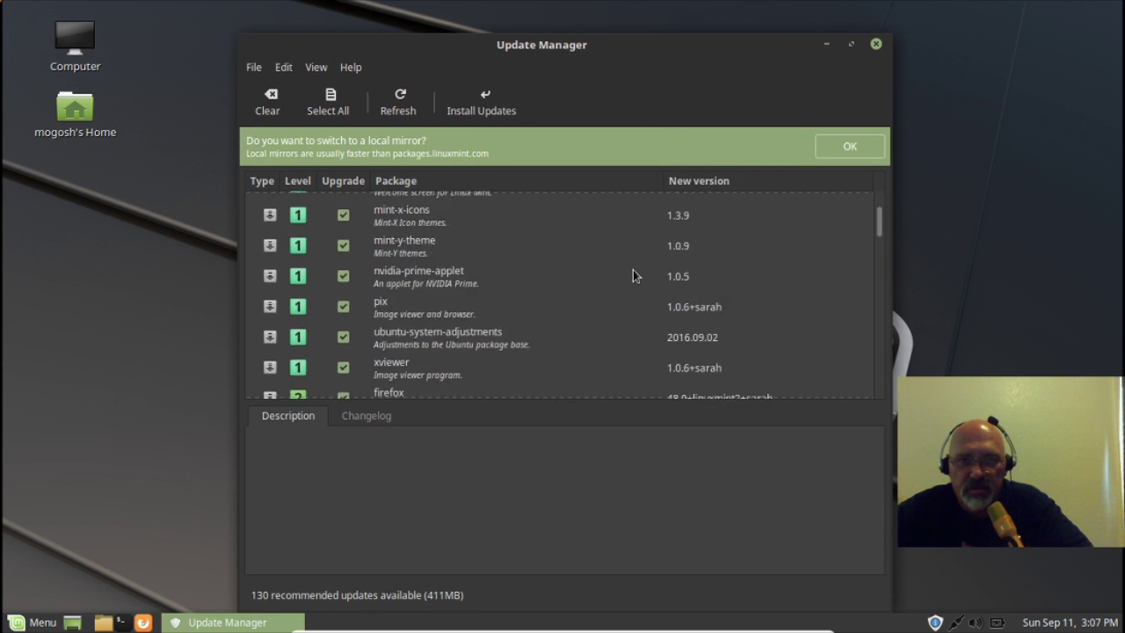
pyautogui.scroll(-10, 633, 270)
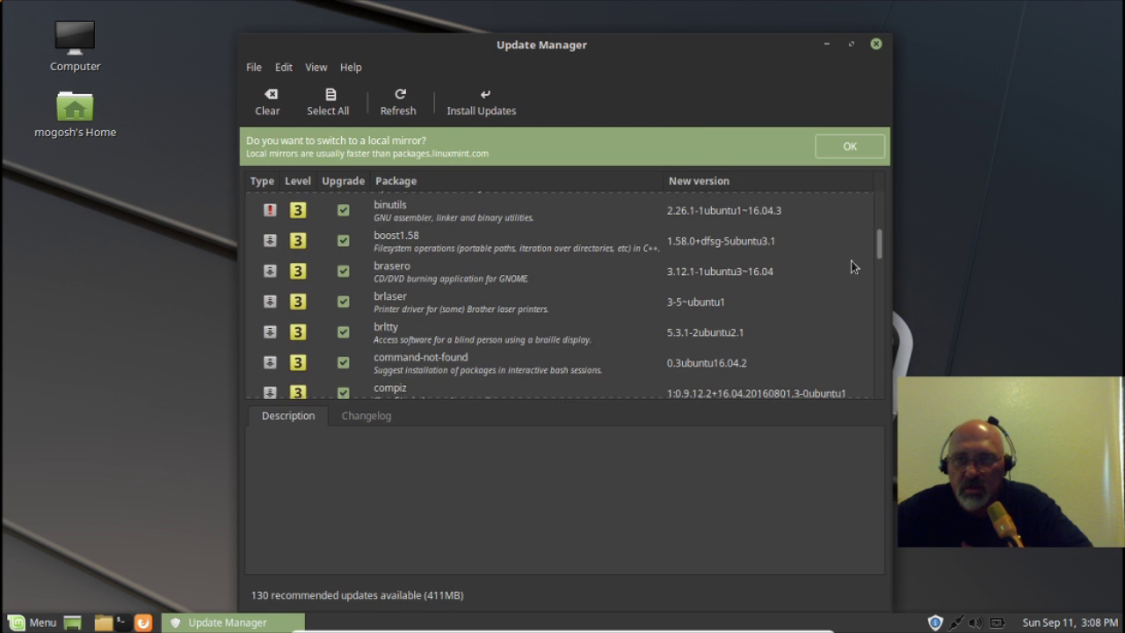
pyautogui.moveTo(882, 255); pyautogui.dragTo(883, 185)
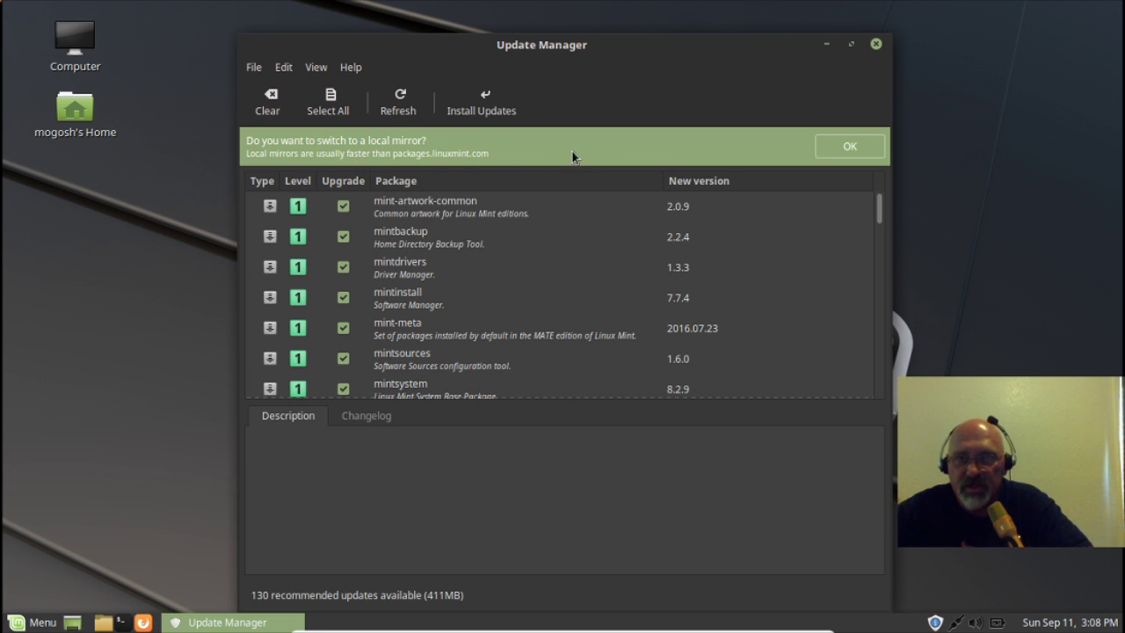
pyautogui.click(849, 149)
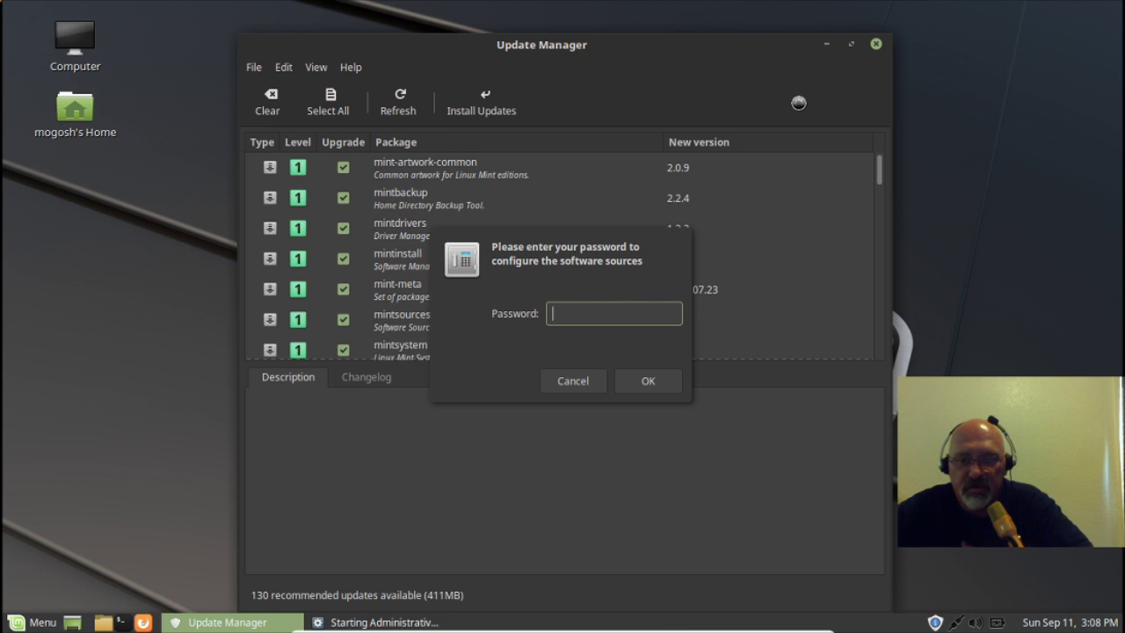
pyautogui.write('•••')
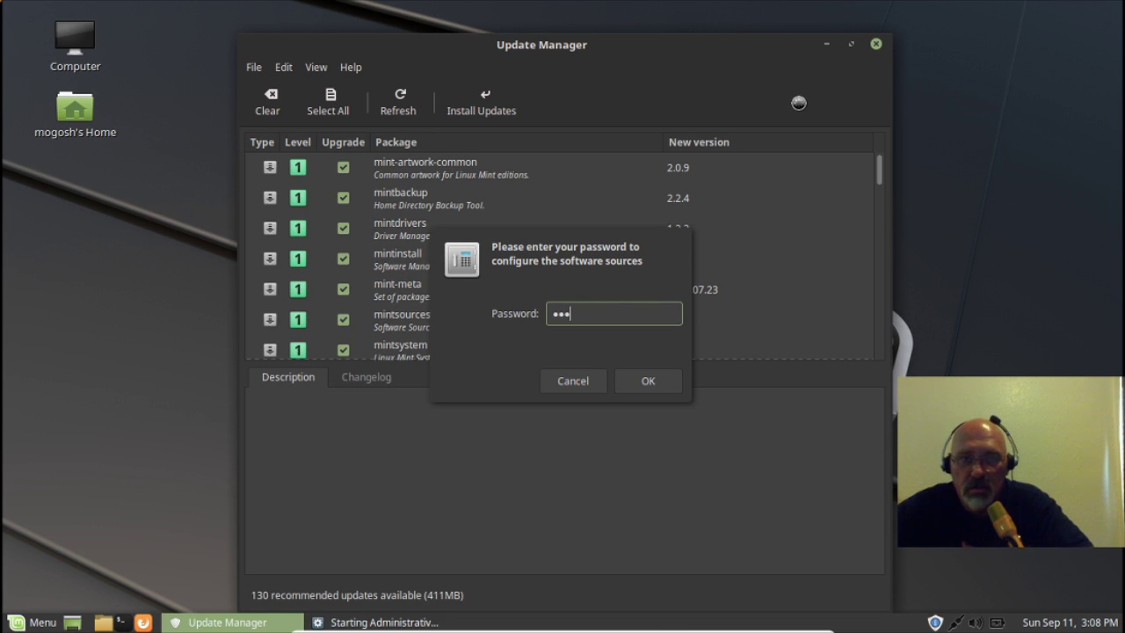
pyautogui.click(647, 381)
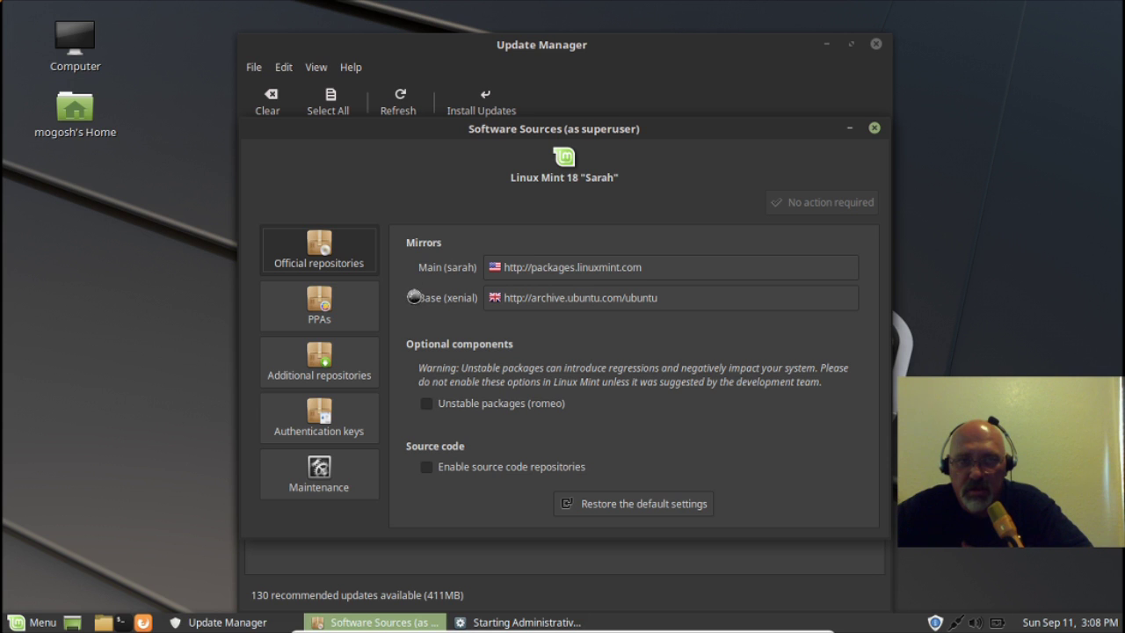
# Step: Review the speeds of the mirrors offered for the main (sarah) repository and apply the Linux Mint mirror
pyautogui.click(716, 275)
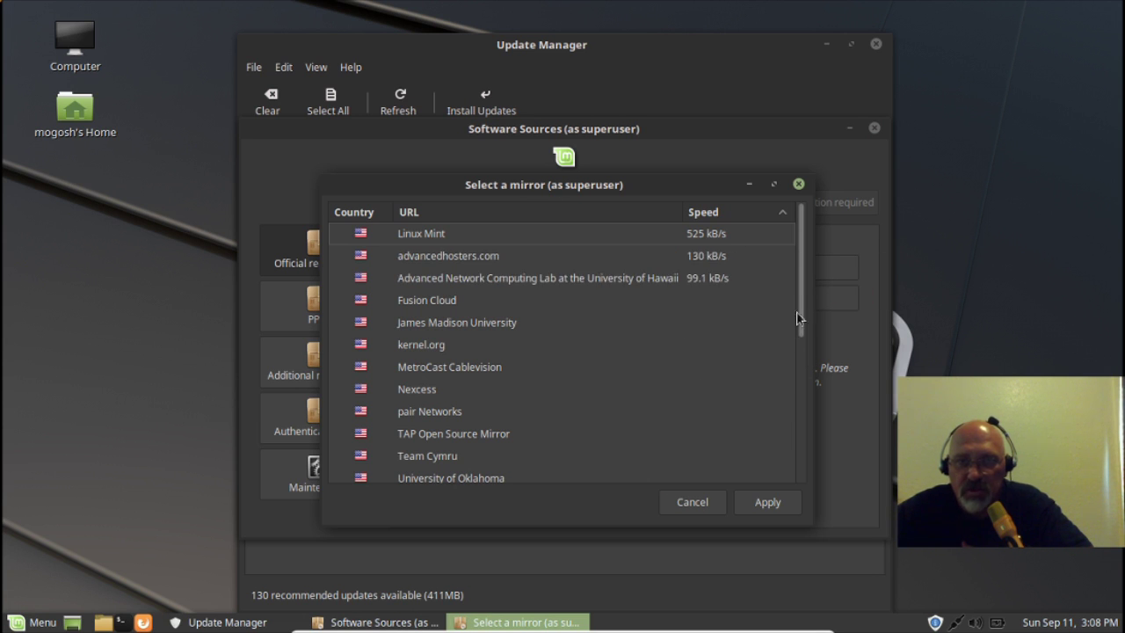
pyautogui.moveTo(797, 323); pyautogui.dragTo(798, 483)
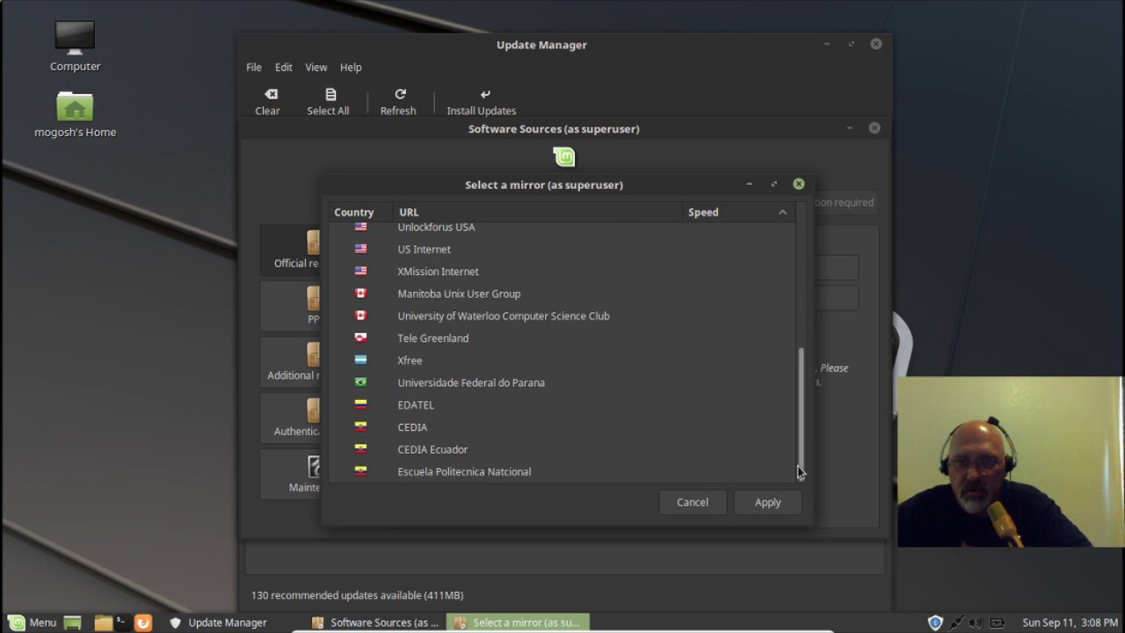
pyautogui.moveTo(804, 474); pyautogui.dragTo(803, 279)
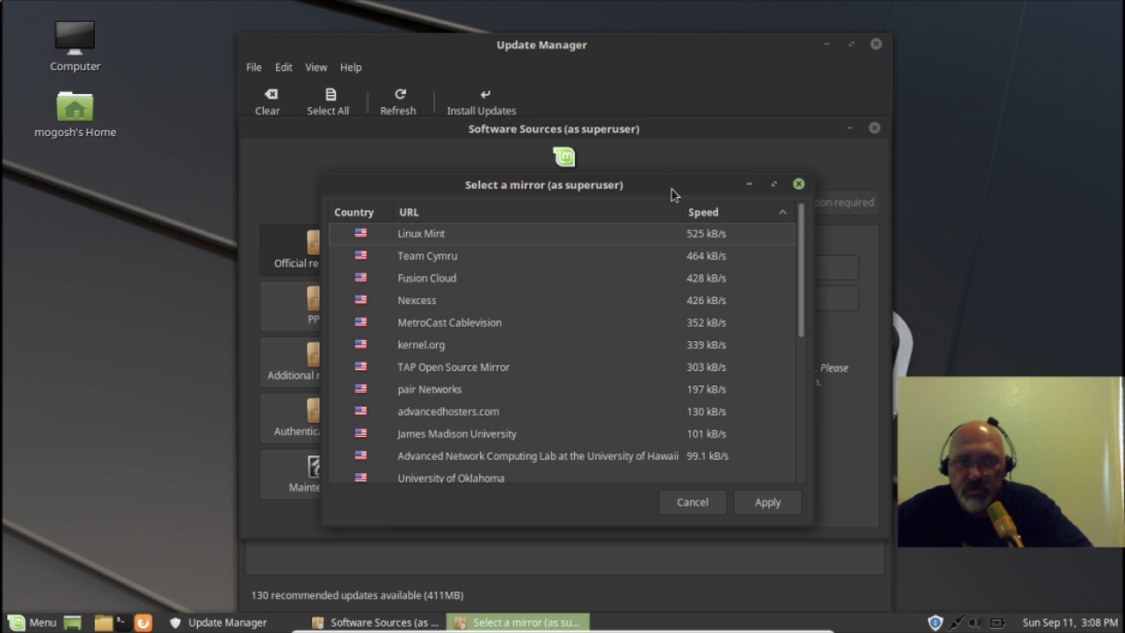
pyautogui.scroll(-3, 667, 343)
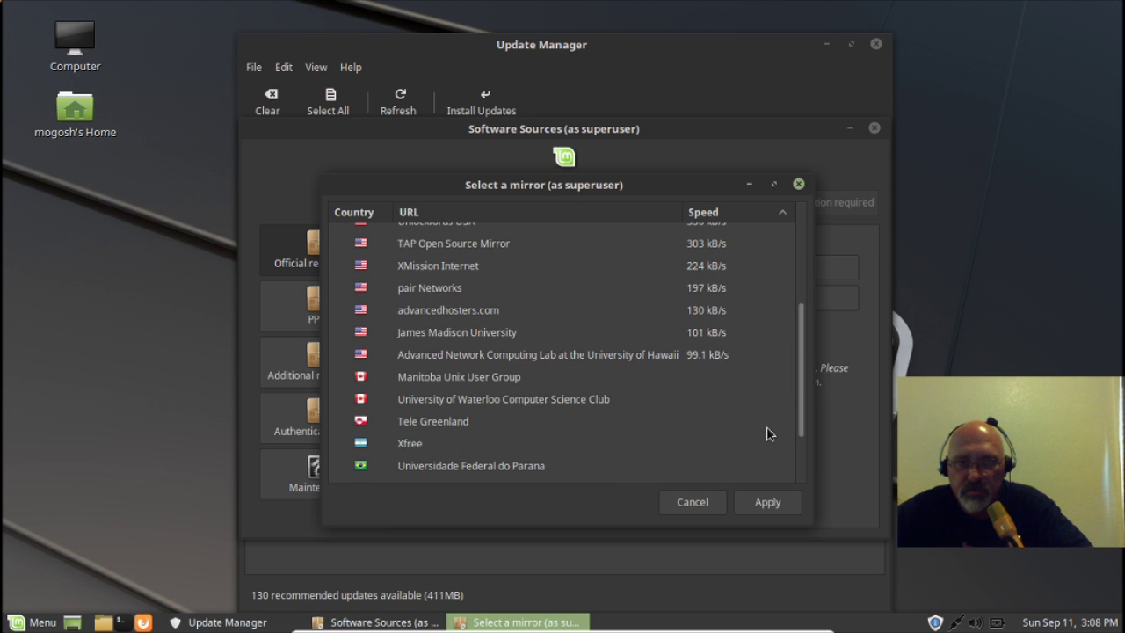
pyautogui.scroll(-3, 768, 431)
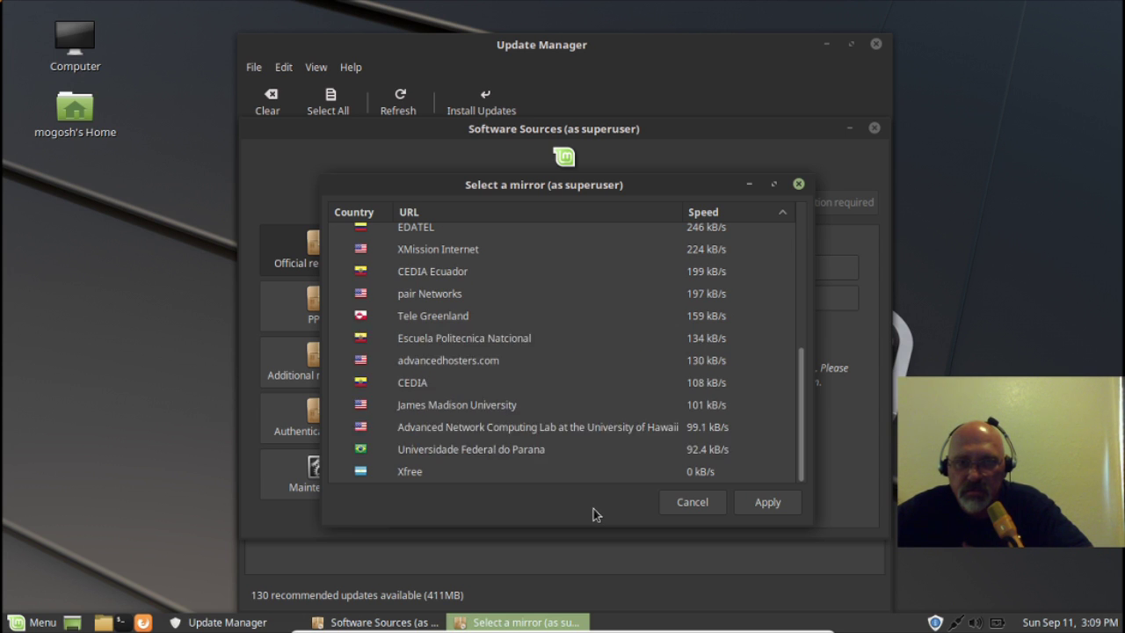
pyautogui.scroll(5, 700, 463)
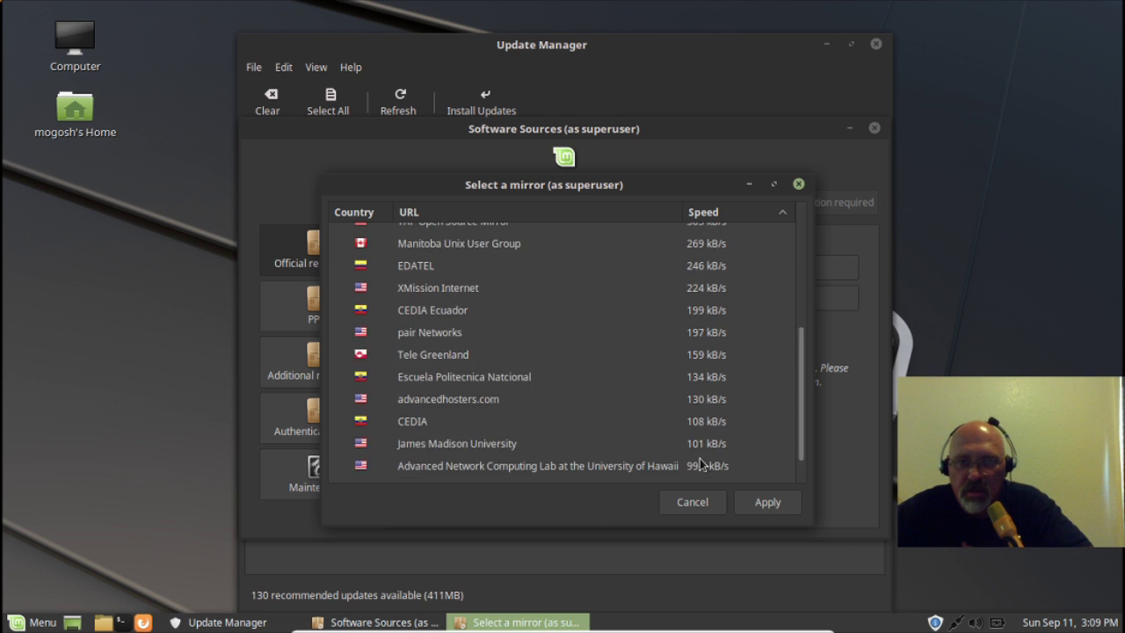
pyautogui.scroll(3, 700, 464)
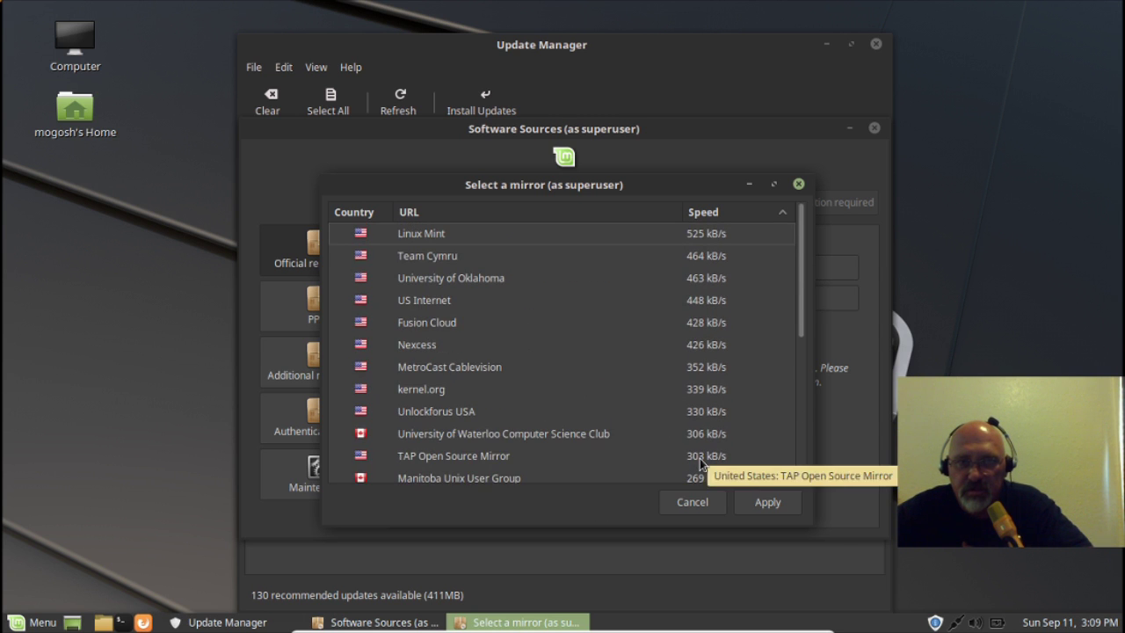
pyautogui.scroll(-8, 700, 464)
pyautogui.scroll(1, 700, 463)
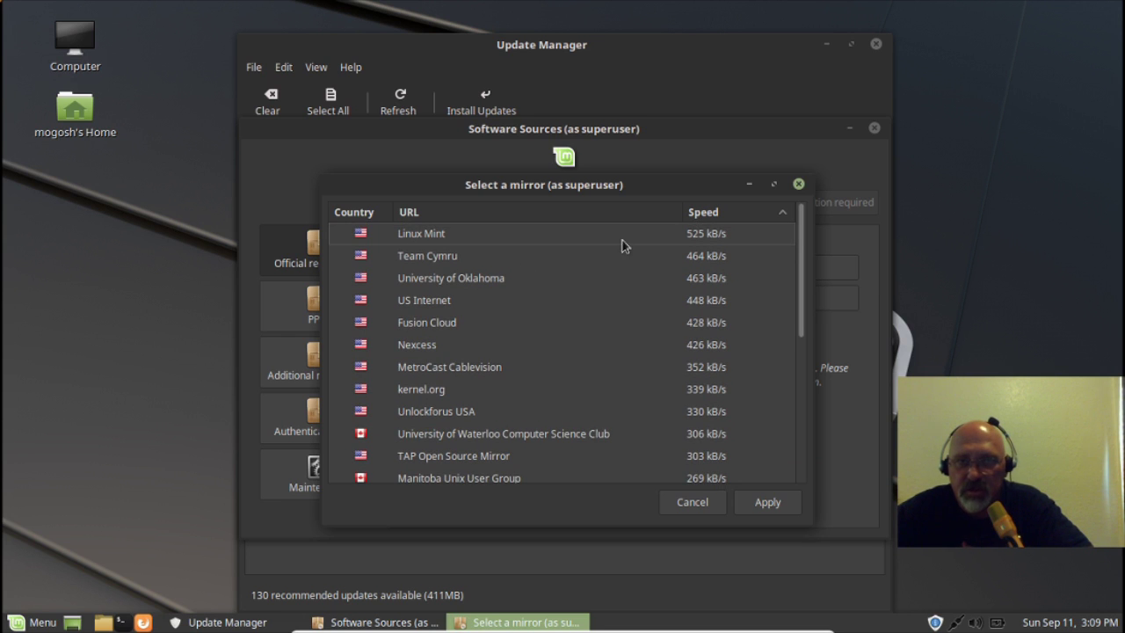
pyautogui.click(711, 234)
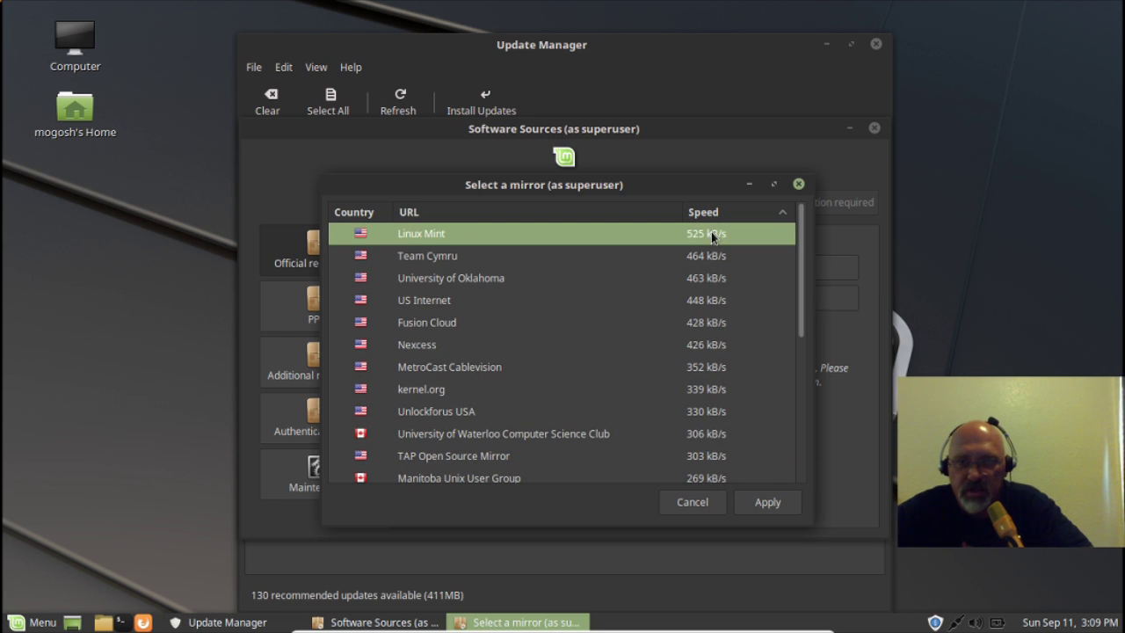
pyautogui.click(771, 502)
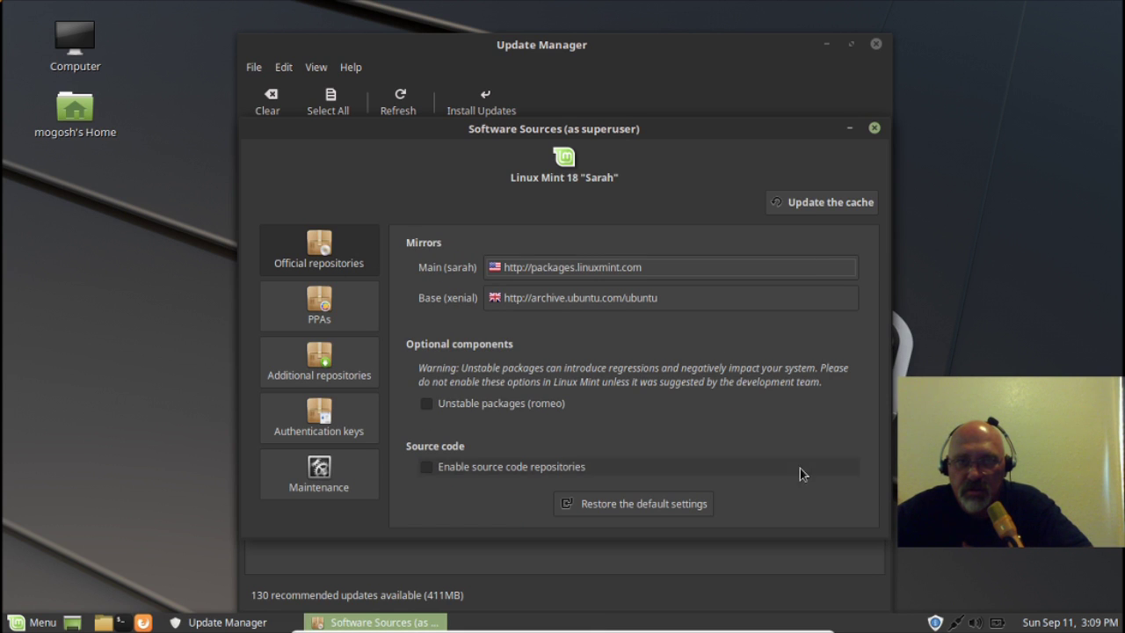
pyautogui.click(709, 302)
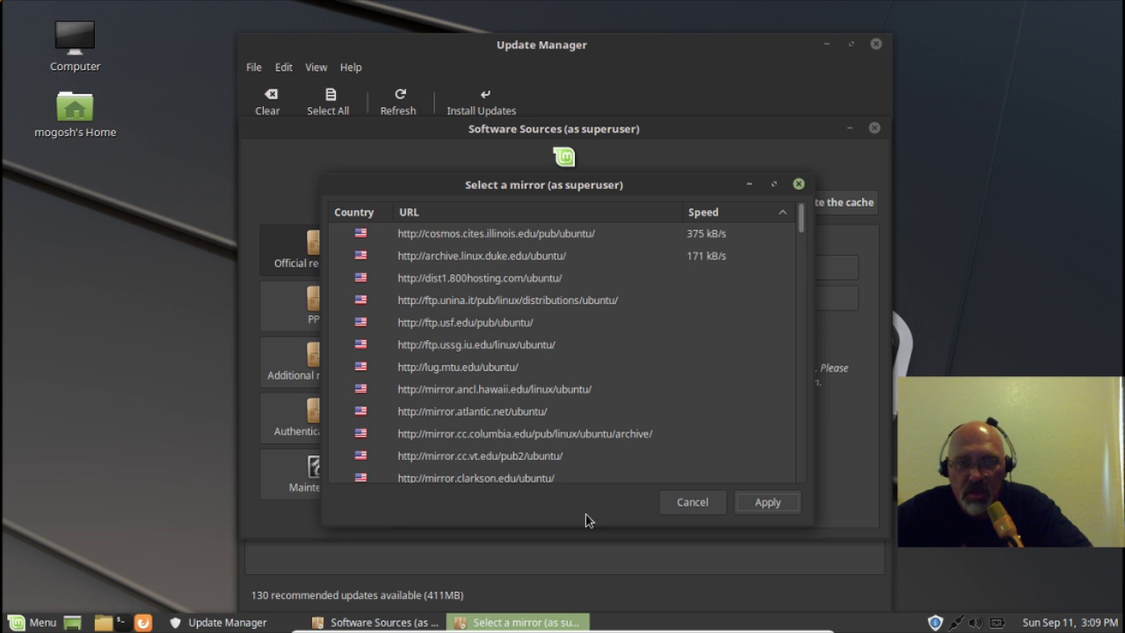
pyautogui.scroll(-4, 694, 381)
pyautogui.scroll(-10, 692, 376)
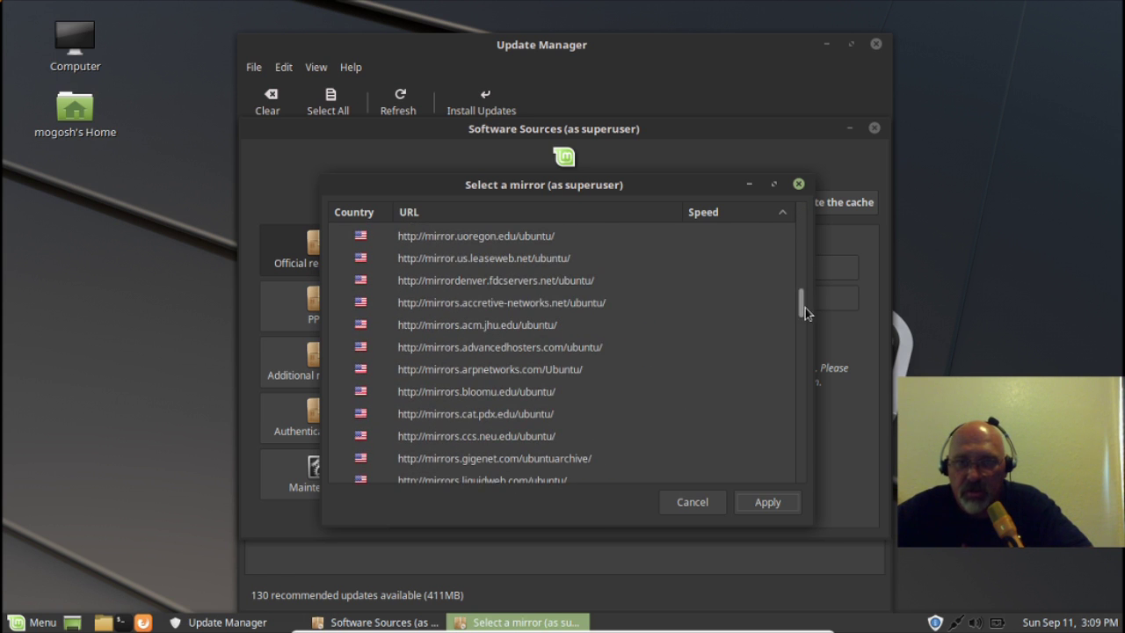
pyautogui.moveTo(799, 304); pyautogui.dragTo(796, 489)
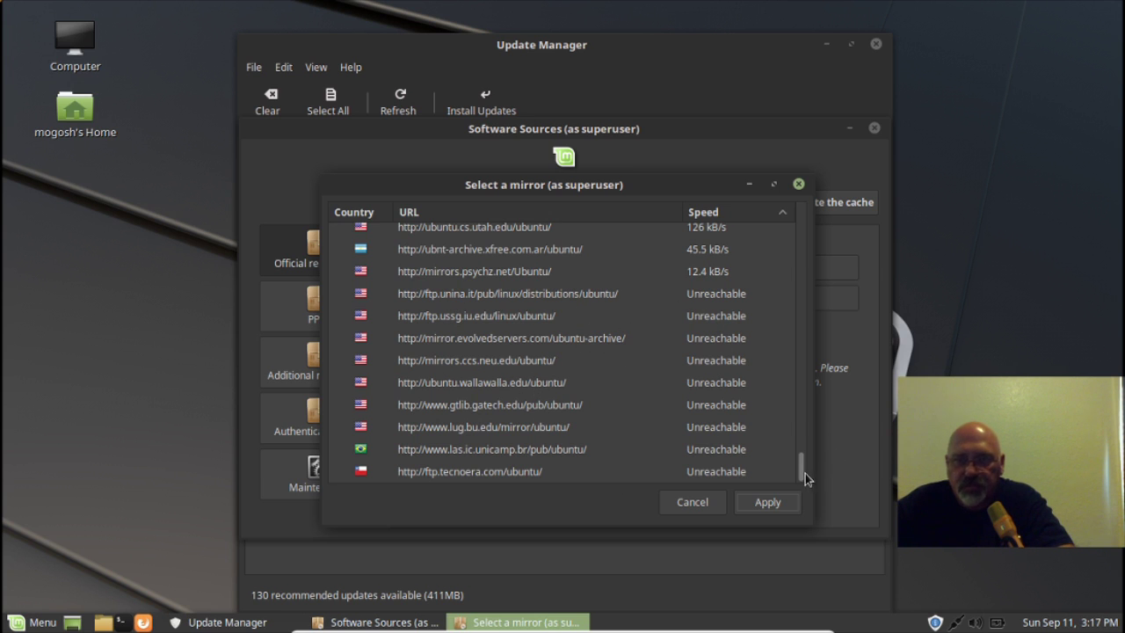
pyautogui.moveTo(805, 473); pyautogui.dragTo(803, 217)
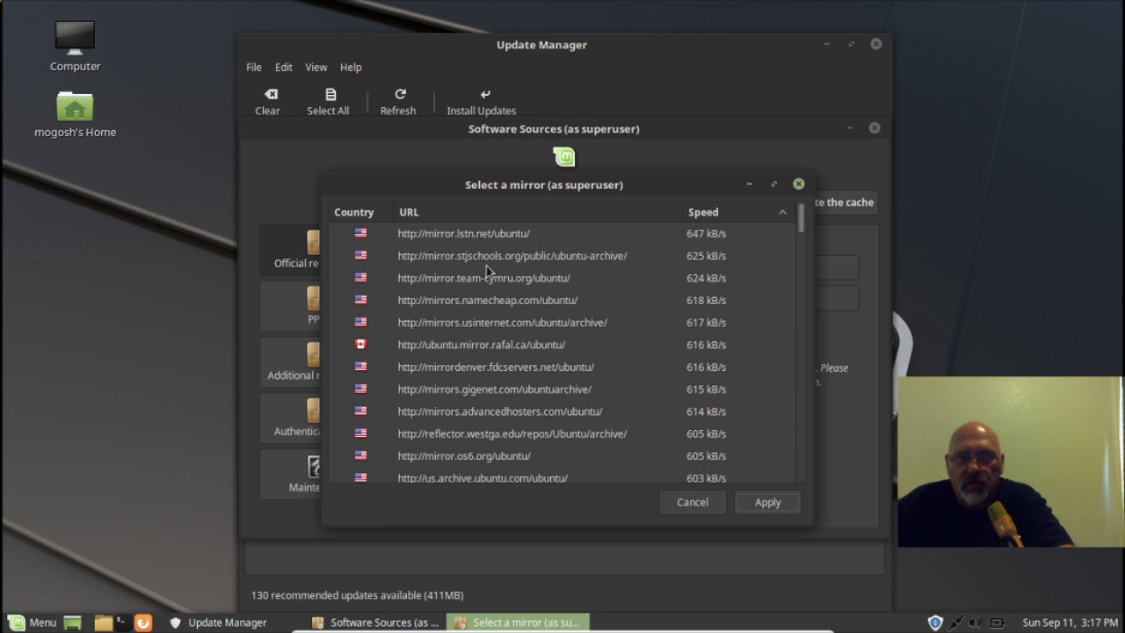
pyautogui.click(466, 237)
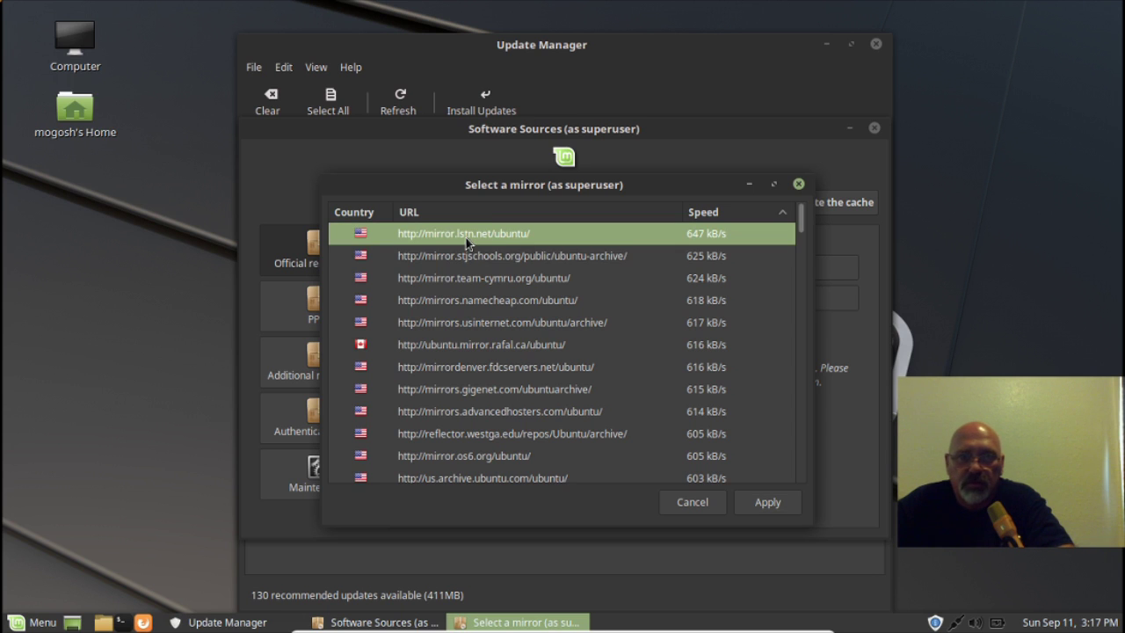
pyautogui.click(761, 507)
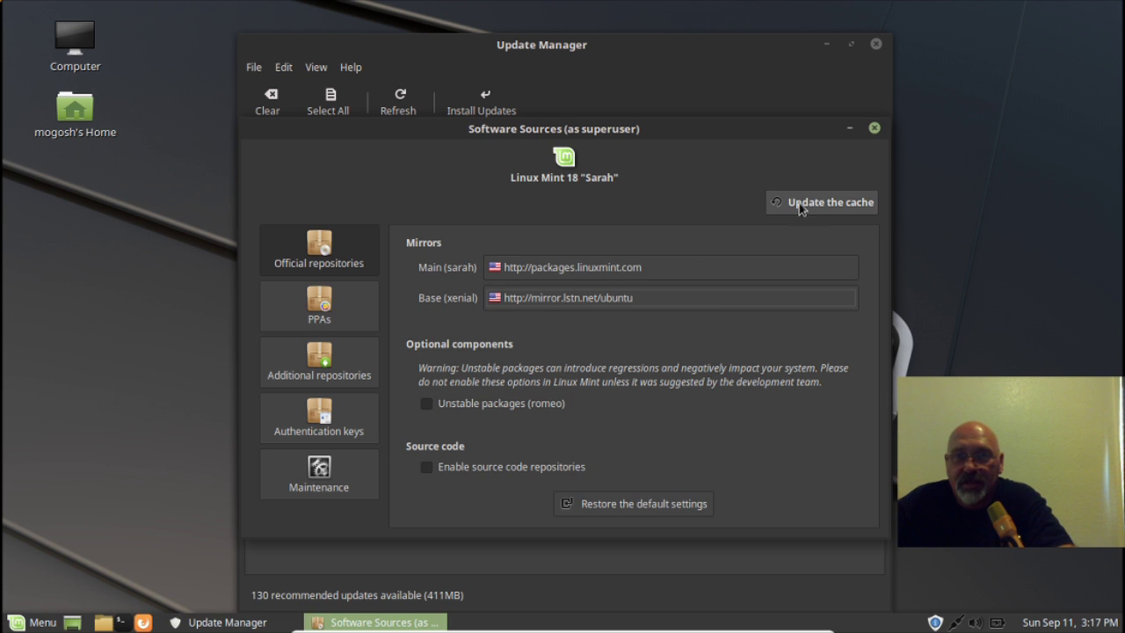
pyautogui.click(823, 207)
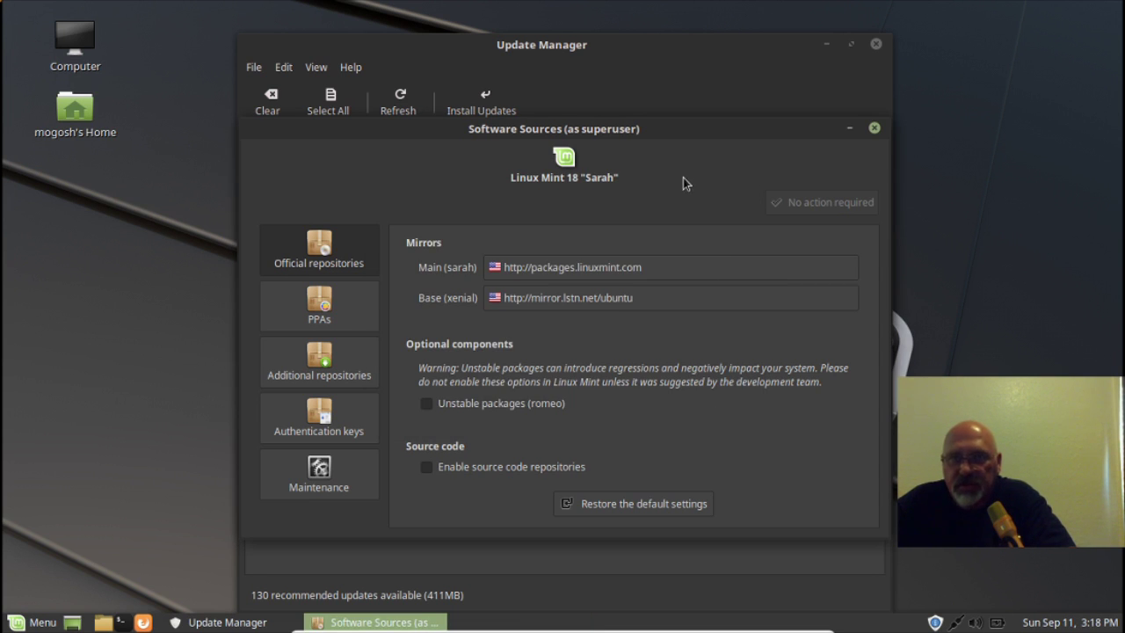
pyautogui.click(875, 129)
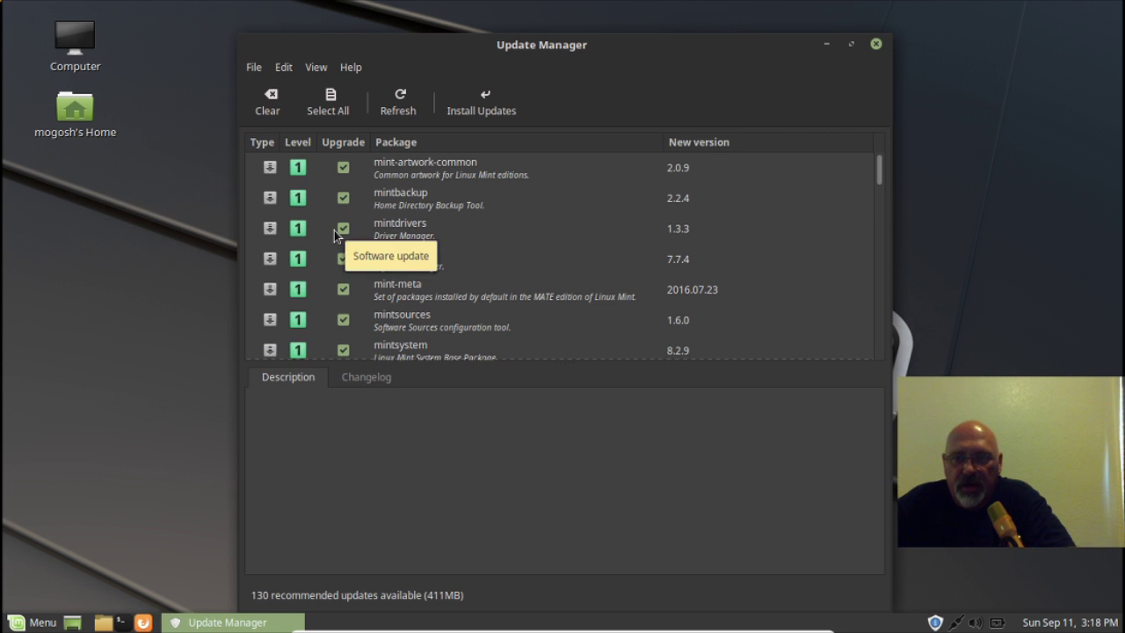
# Step: Install all available updates, accepting the additional package changes, and authenticate with the account password
pyautogui.click(328, 103)
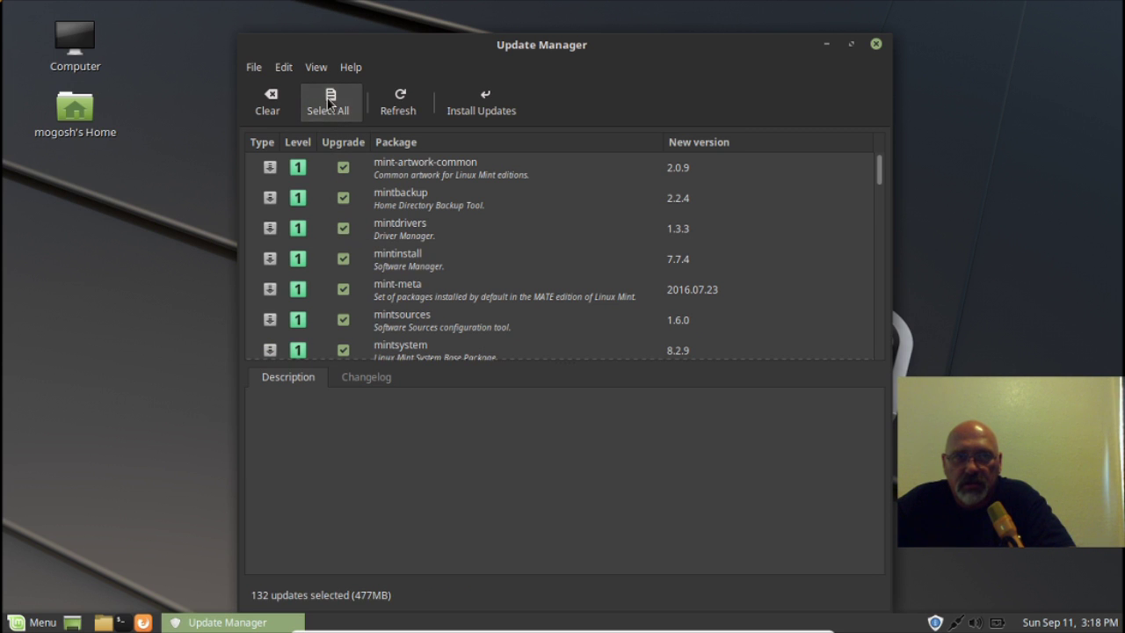
pyautogui.click(481, 105)
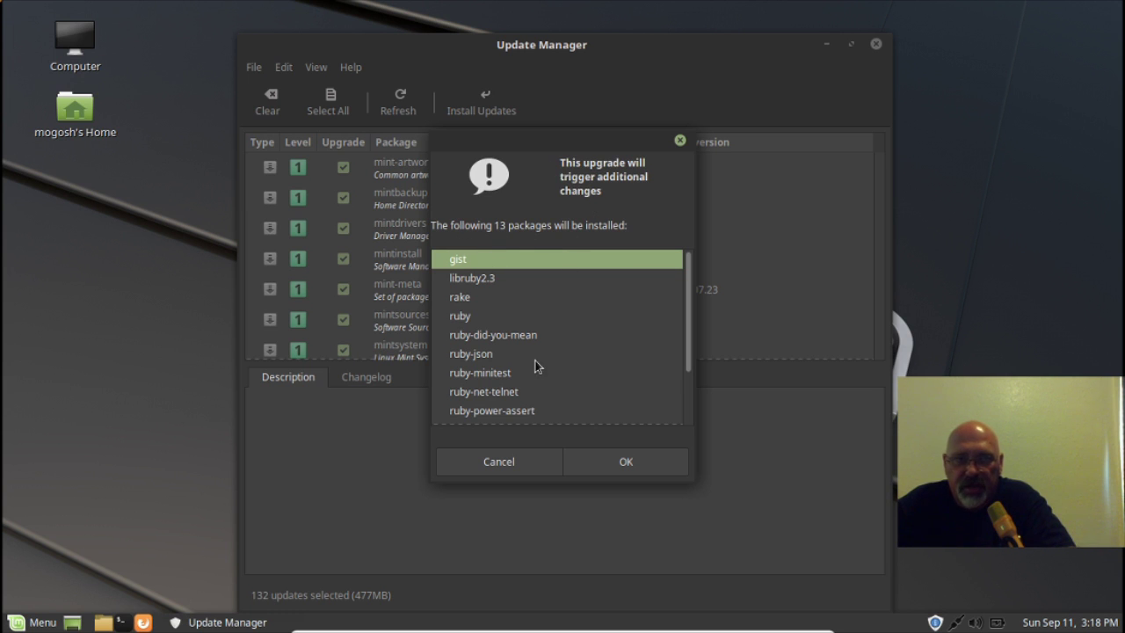
pyautogui.click(625, 463)
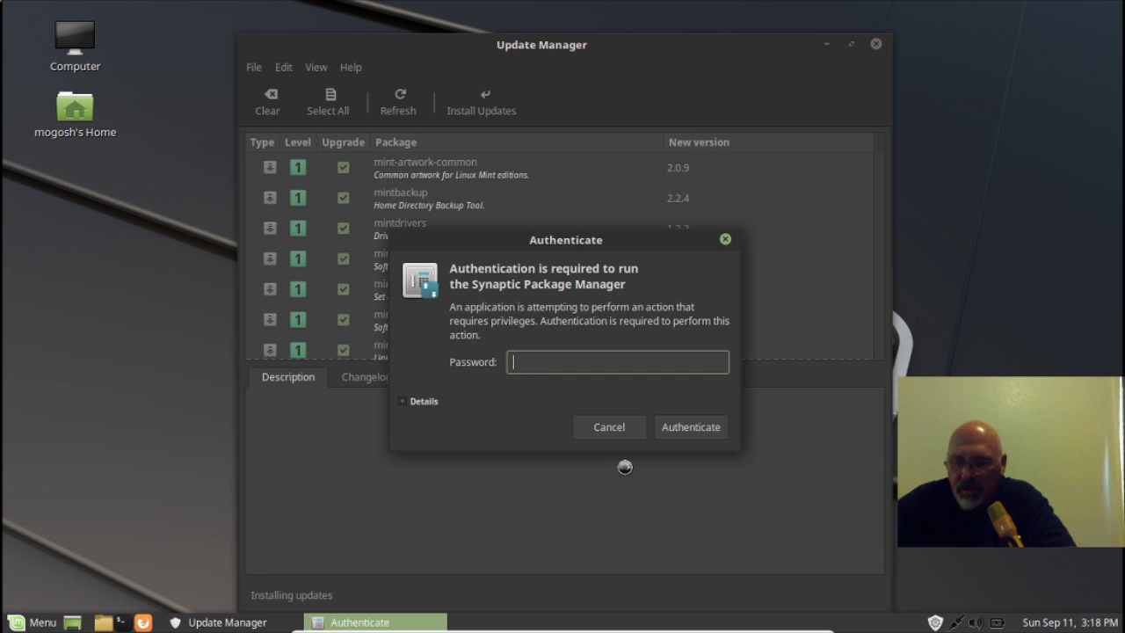
pyautogui.write('••')
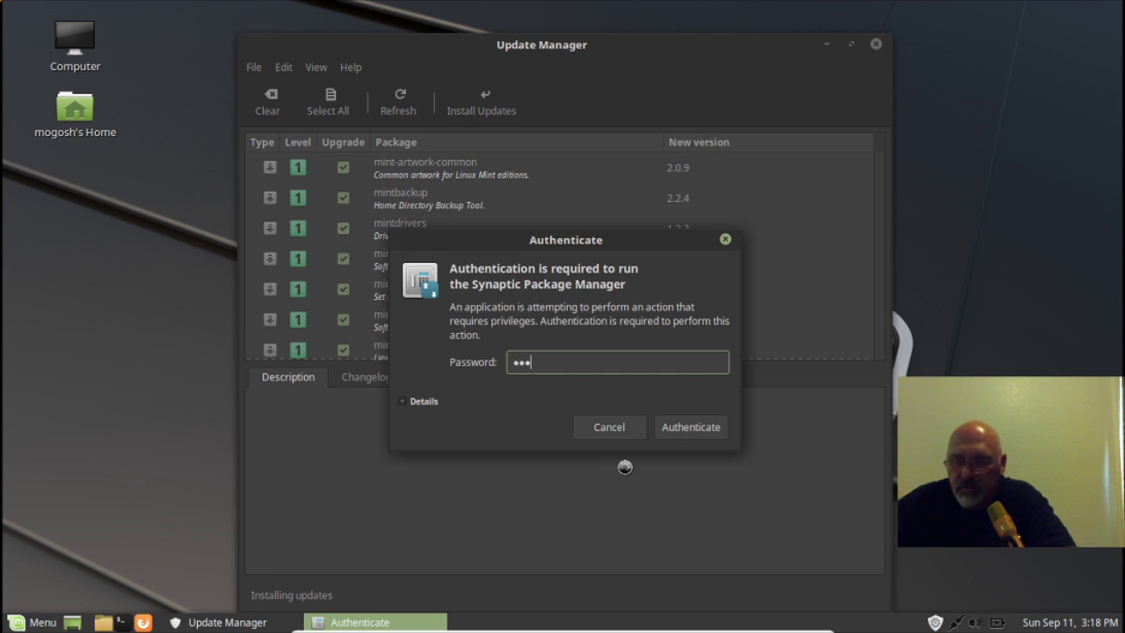
pyautogui.click(673, 429)
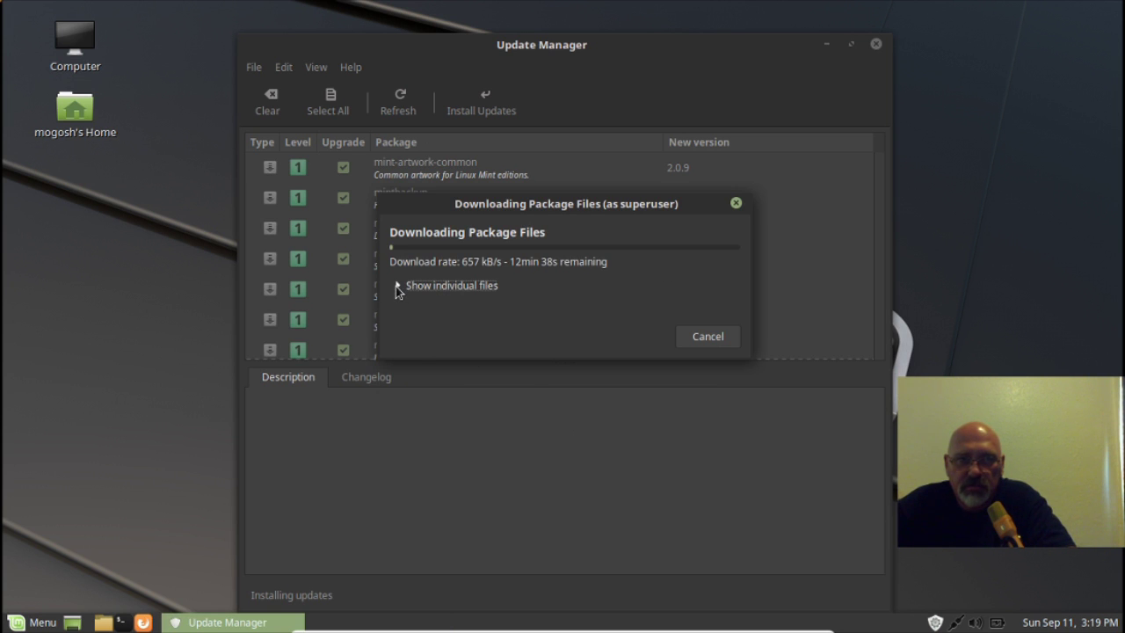
# Step: Show the download and installation details, replace the configuration file /etc/compizconfig/config with the new version, and close the Update Manager once finished
pyautogui.click(397, 286)
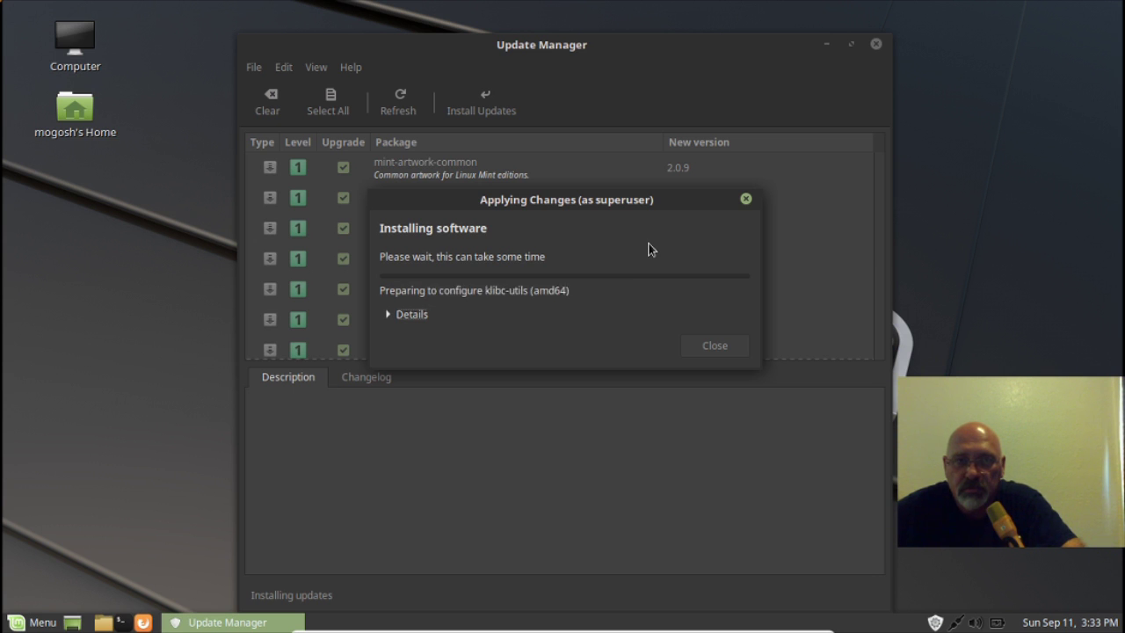
pyautogui.click(387, 314)
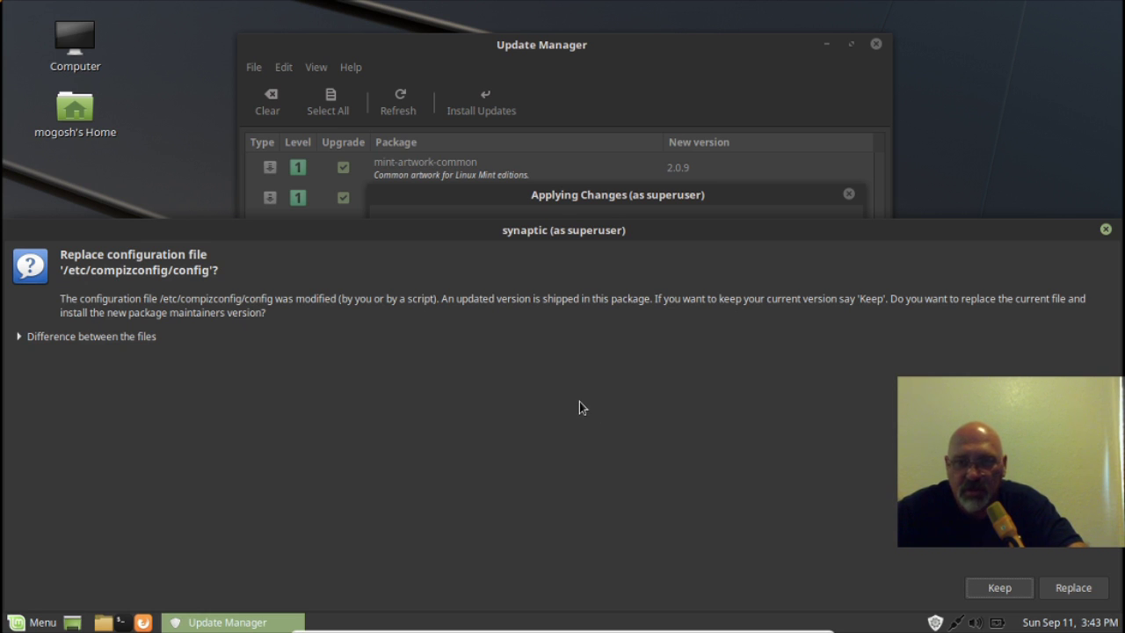
pyautogui.click(1068, 594)
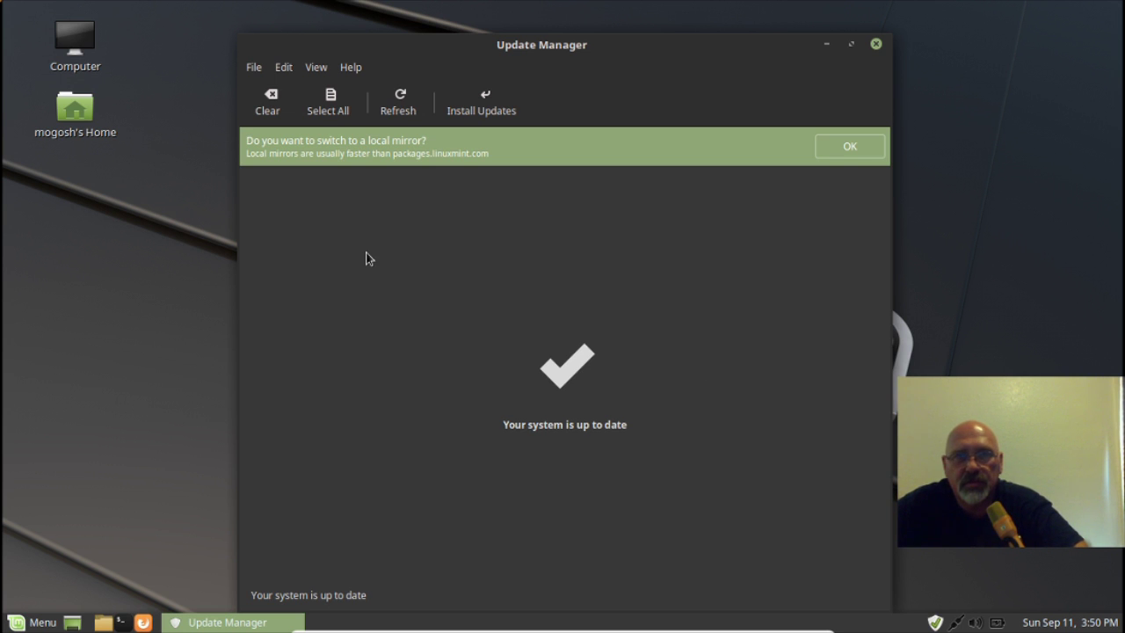
pyautogui.click(876, 43)
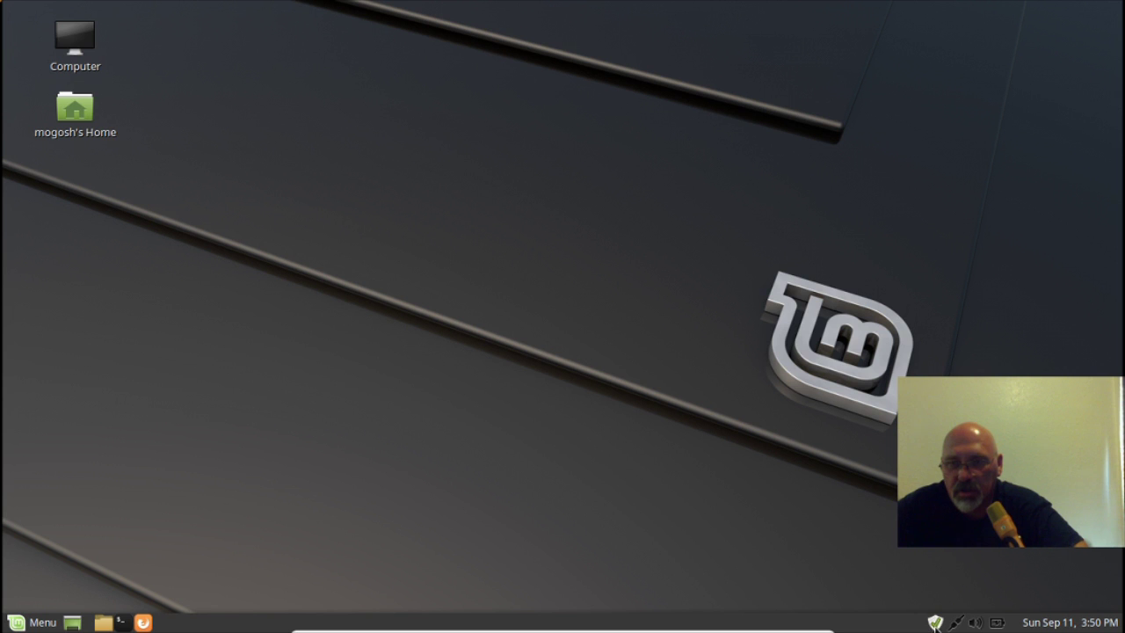
# Step: Reopen the Update Manager, accept the local mirror suggestion with the account password to check the configured mirrors, and close both windows
pyautogui.moveTo(933, 623)
pyautogui.click(936, 623)
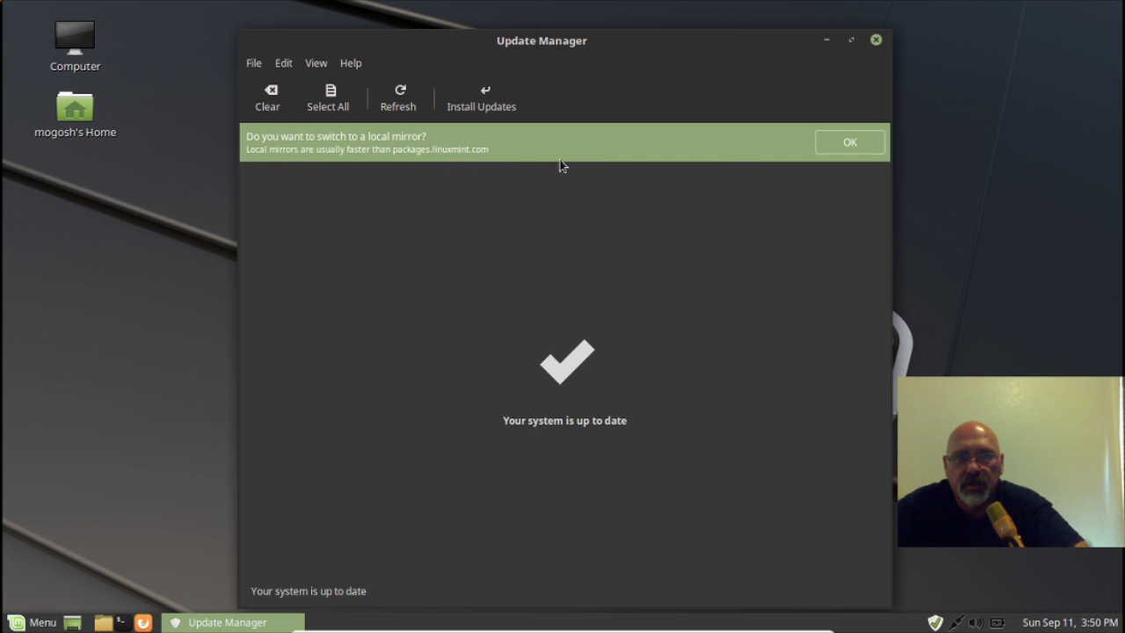
pyautogui.click(841, 143)
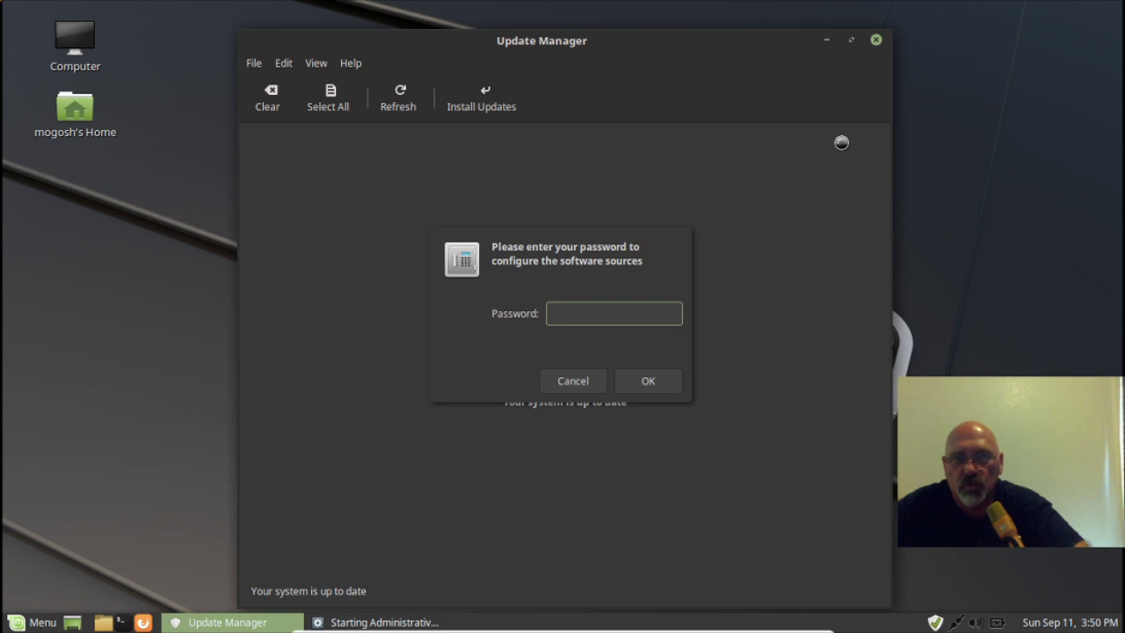
pyautogui.write('•••')
pyautogui.click(642, 383)
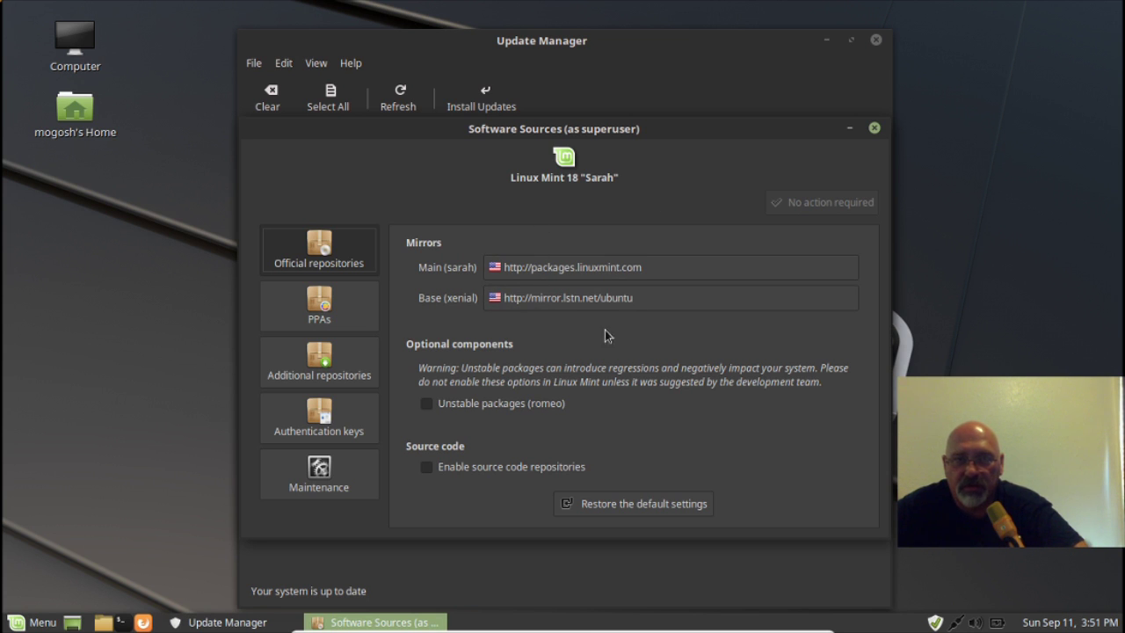
pyautogui.click(875, 128)
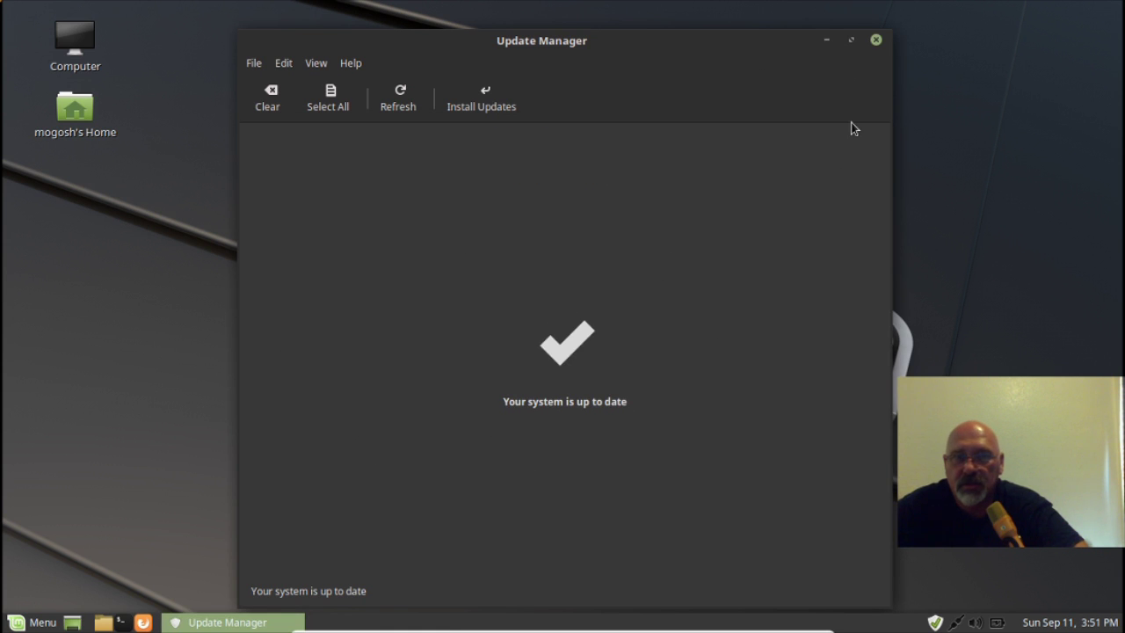
pyautogui.click(875, 41)
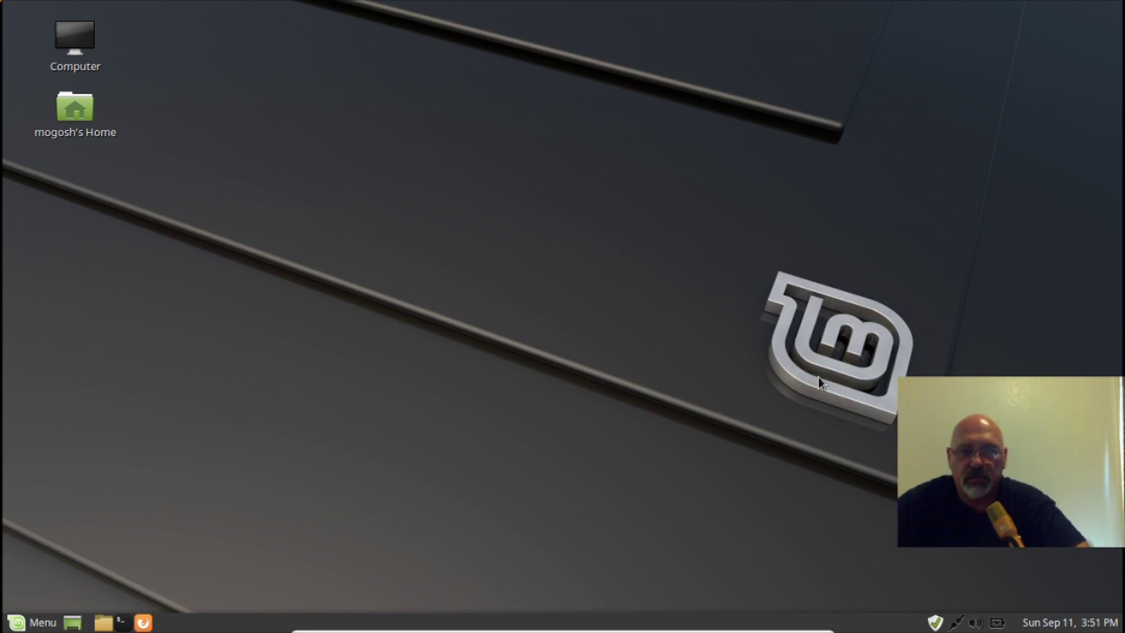
pyautogui.click(143, 622)
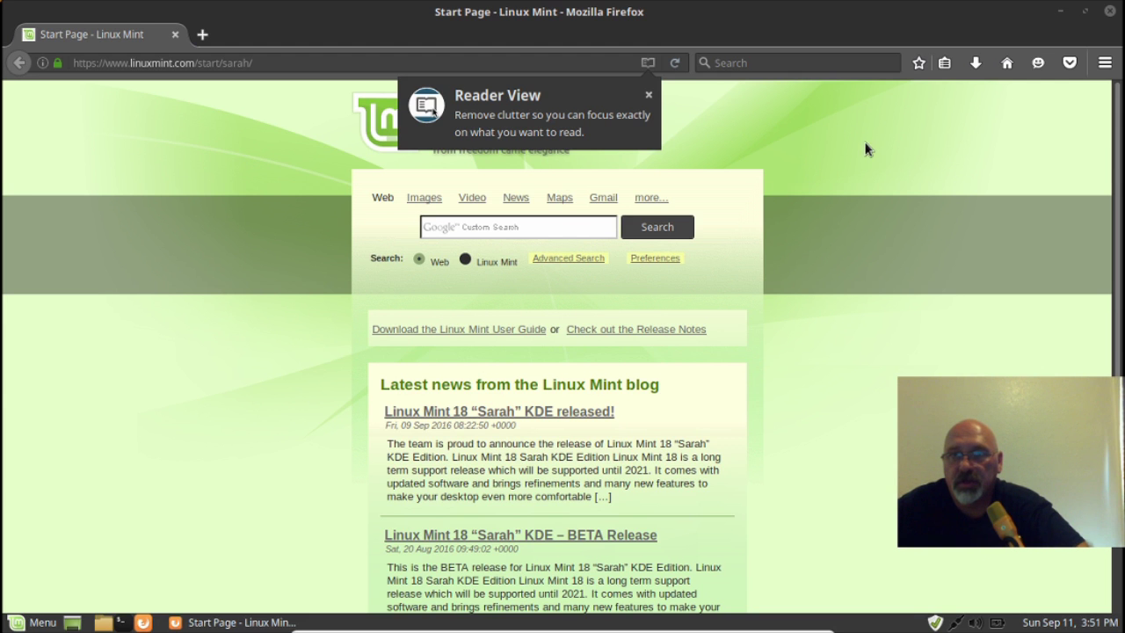
pyautogui.click(1104, 64)
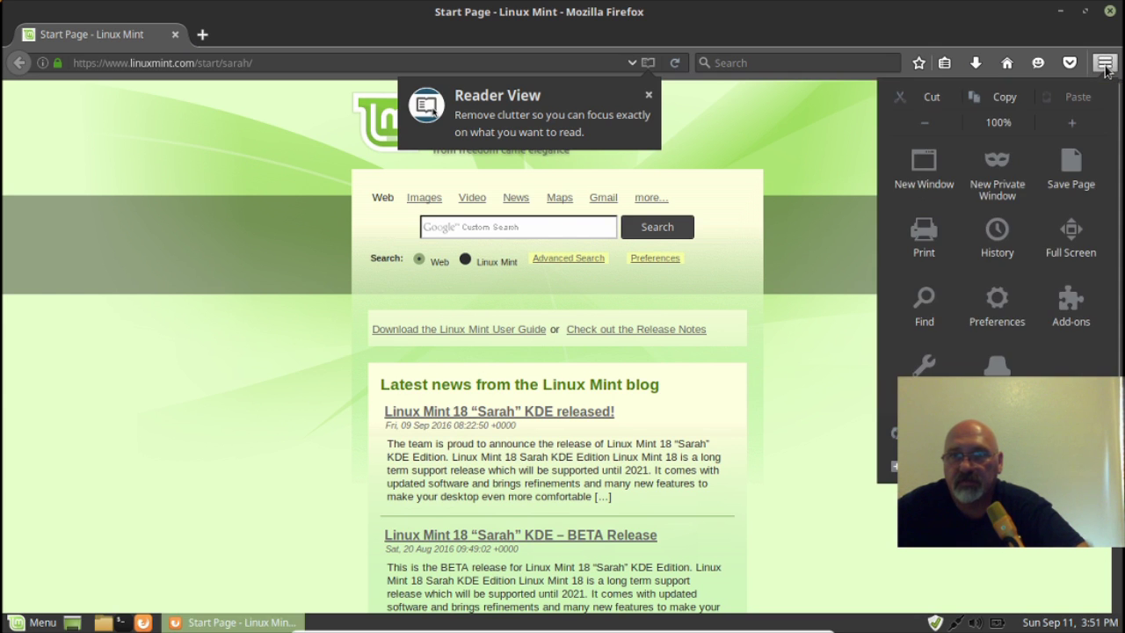
pyautogui.click(1007, 307)
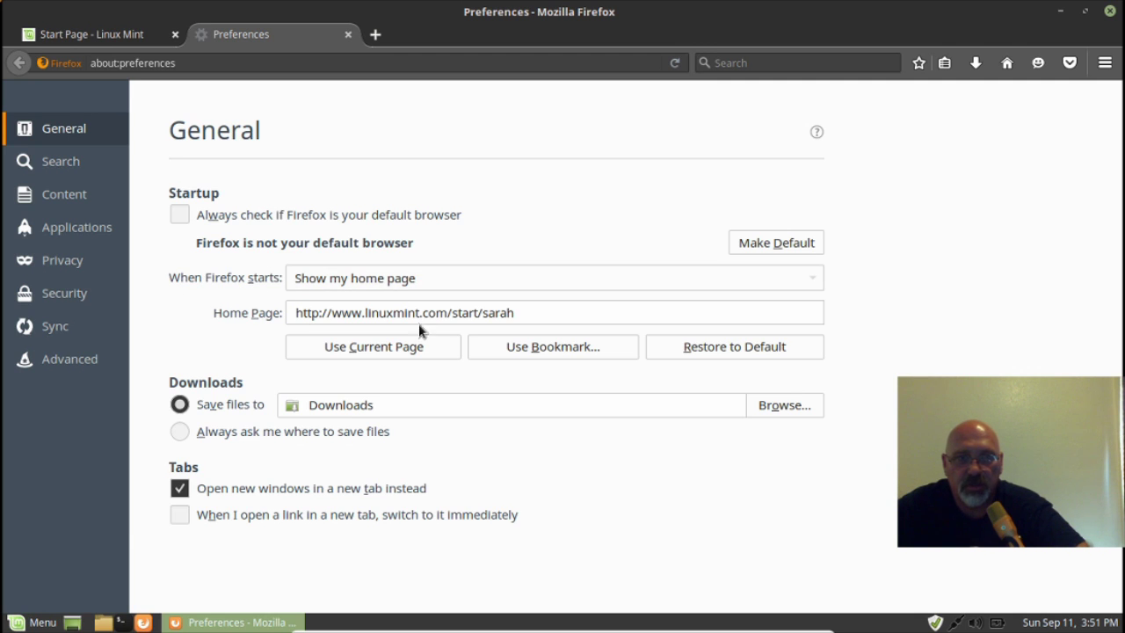
pyautogui.click(520, 315)
pyautogui.moveTo(520, 314); pyautogui.dragTo(291, 313)
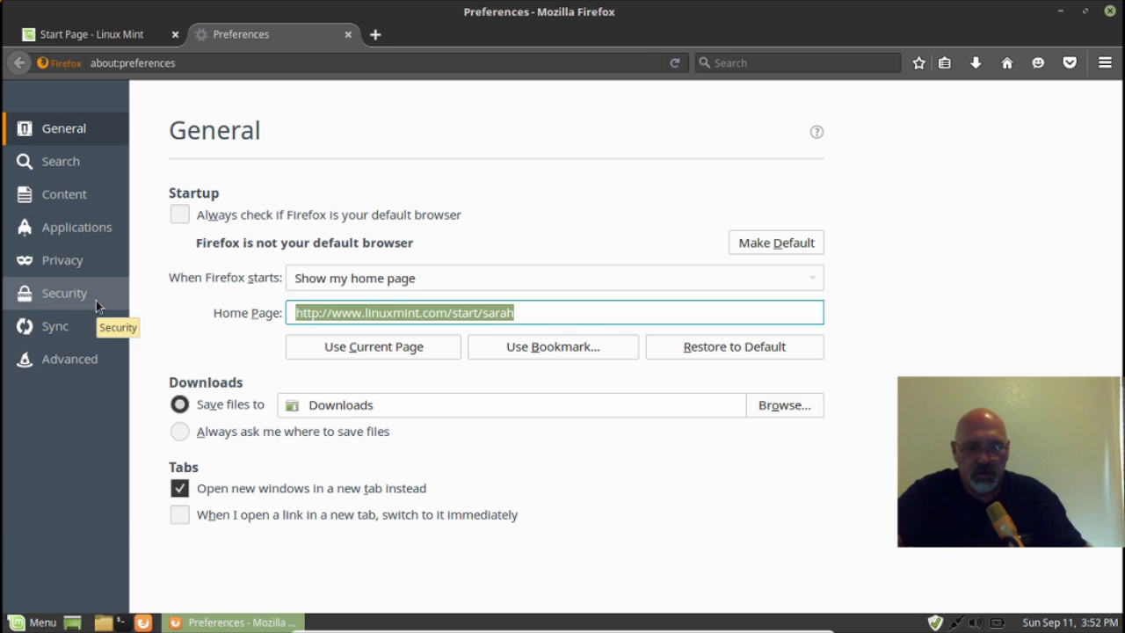
pyautogui.write('h')
pyautogui.press('BackSpace')
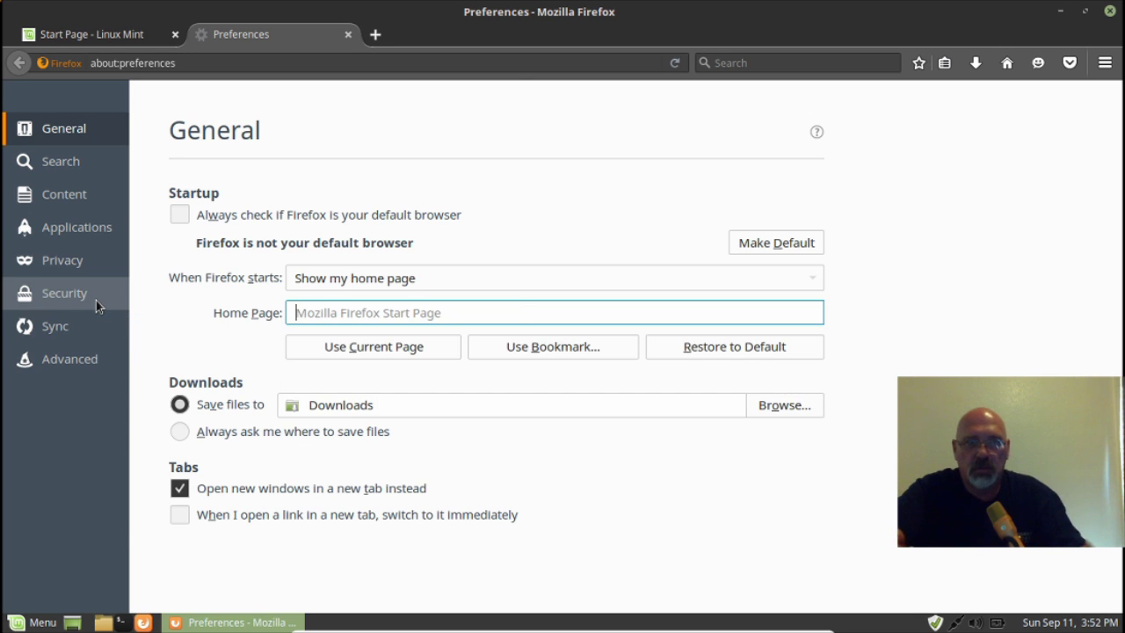
pyautogui.write('http')
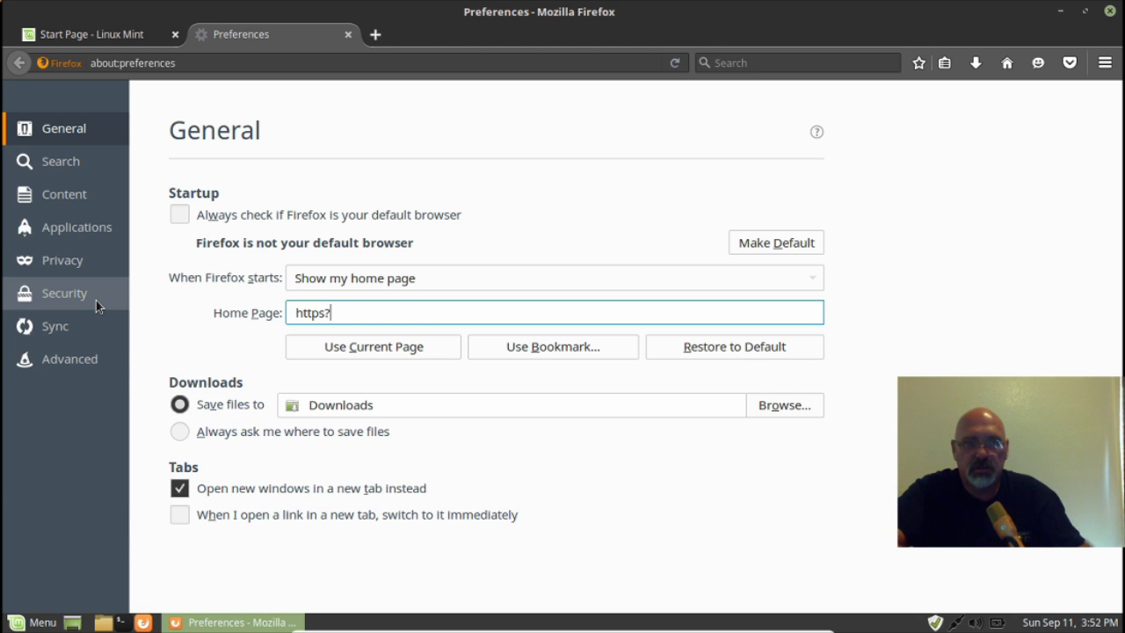
pyautogui.write('s?')
pyautogui.press('BackSpace')
pyautogui.write('://www.googl')
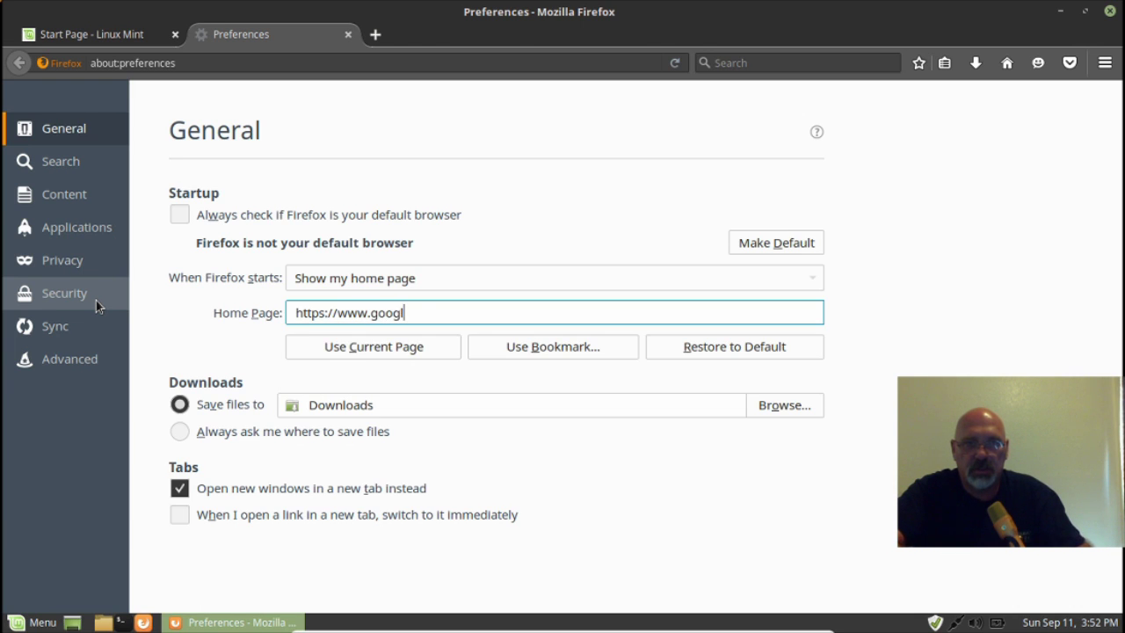
pyautogui.write('e.com/')
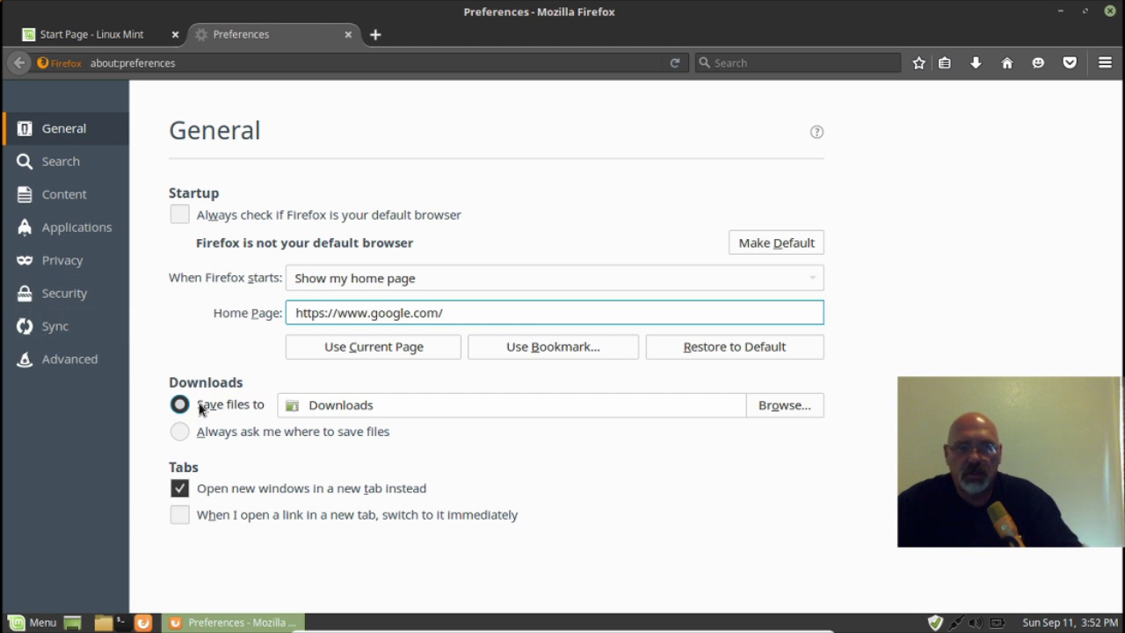
# Step: Review the Search, Content and Applications preferences, then close the preferences and load the home page
pyautogui.click(63, 161)
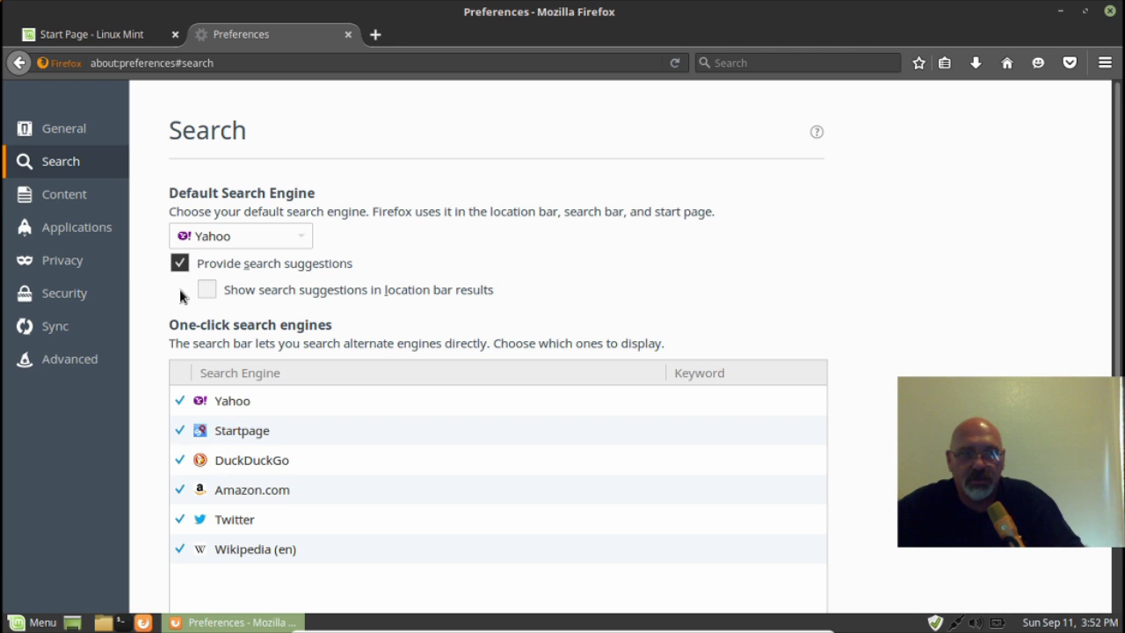
pyautogui.click(70, 198)
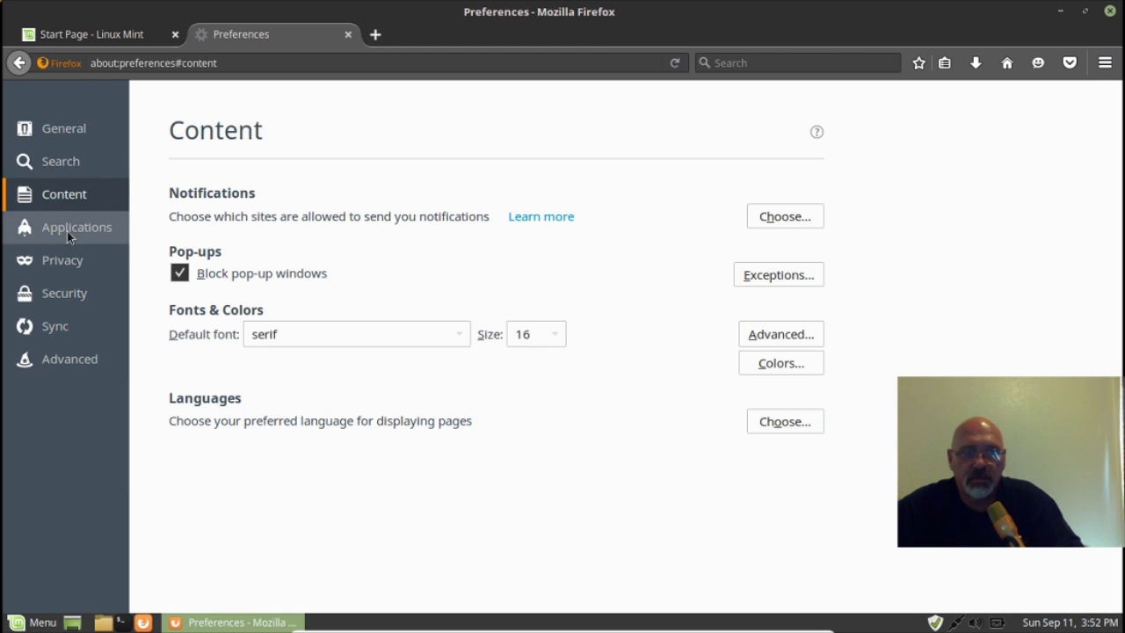
pyautogui.click(70, 231)
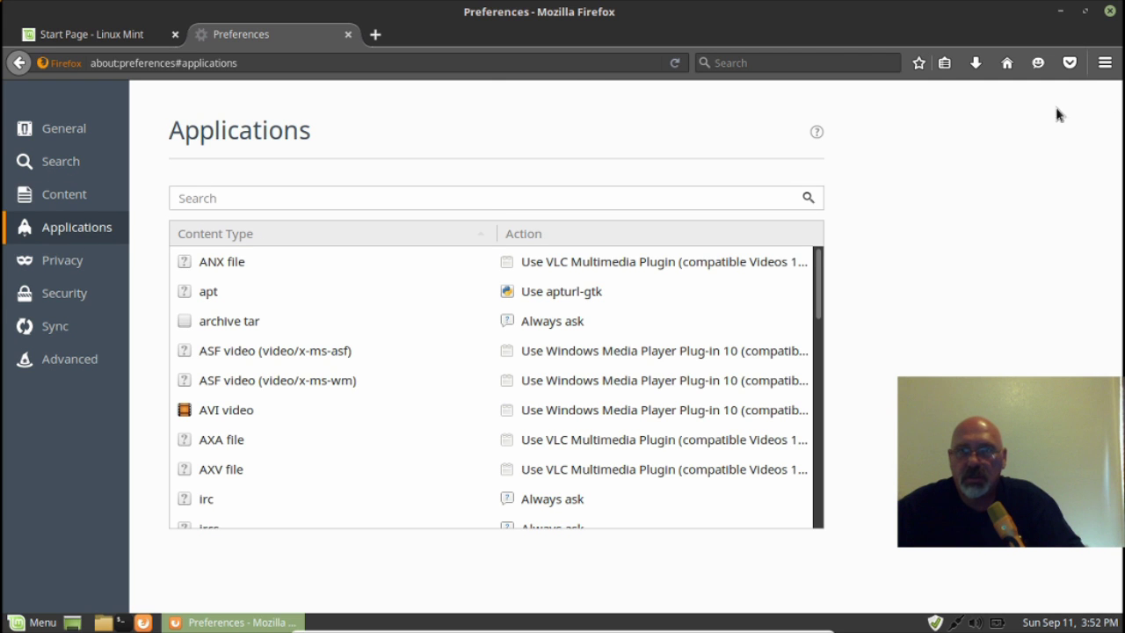
pyautogui.click(348, 35)
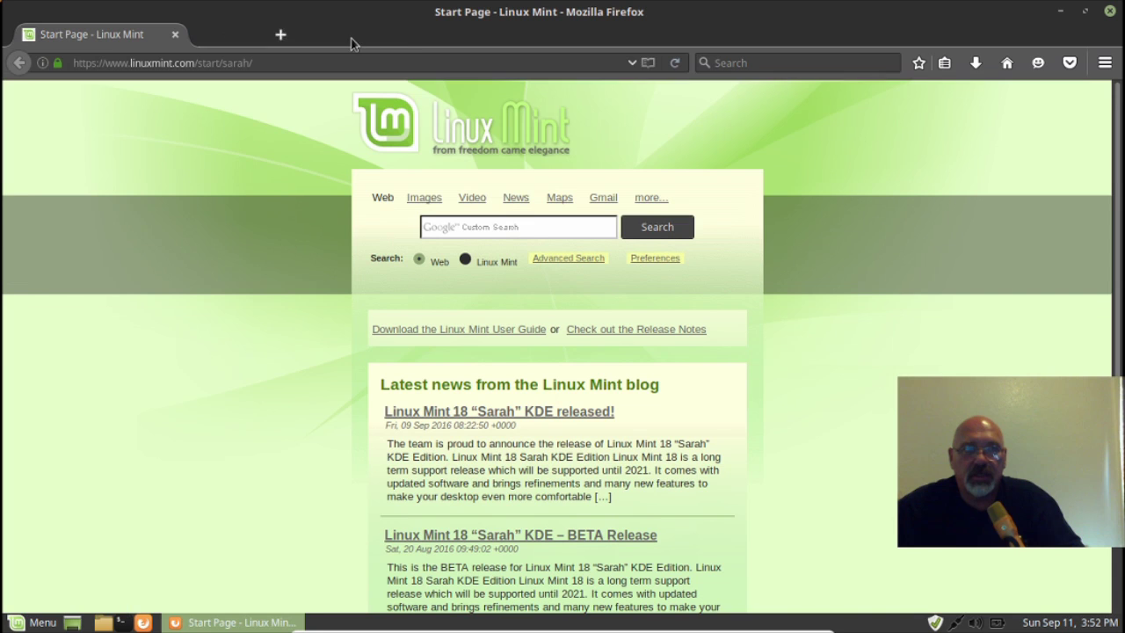
pyautogui.click(1007, 62)
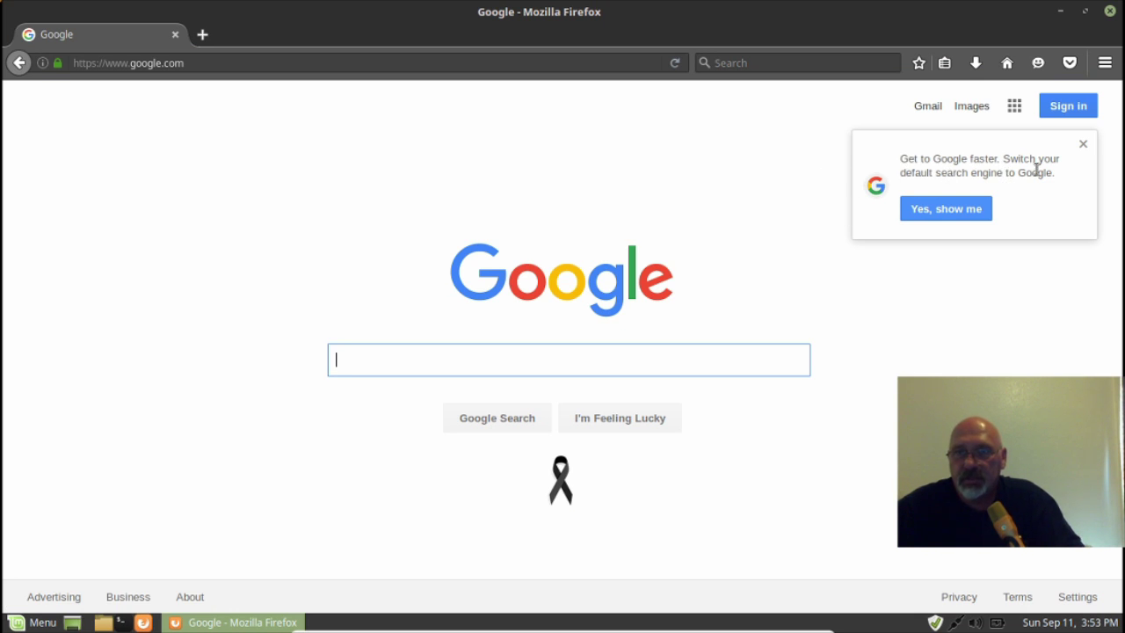
# Step: Open Google's instructions for becoming the default search engine and add Google to the browser's search engines
pyautogui.click(932, 211)
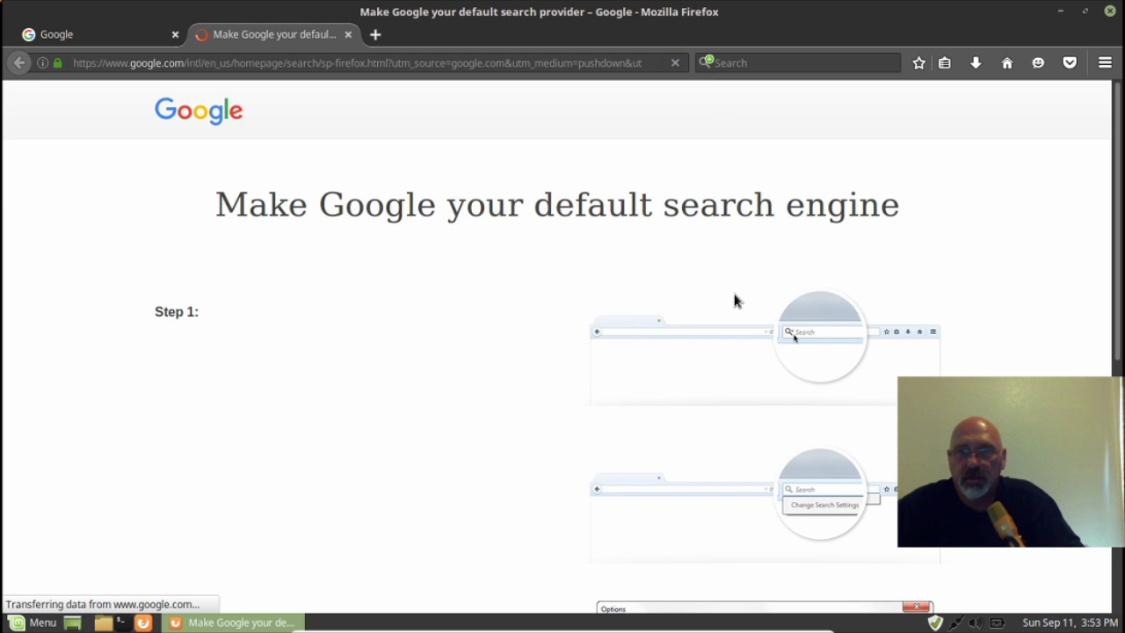
pyautogui.scroll(-3, 884, 441)
pyautogui.scroll(3, 887, 444)
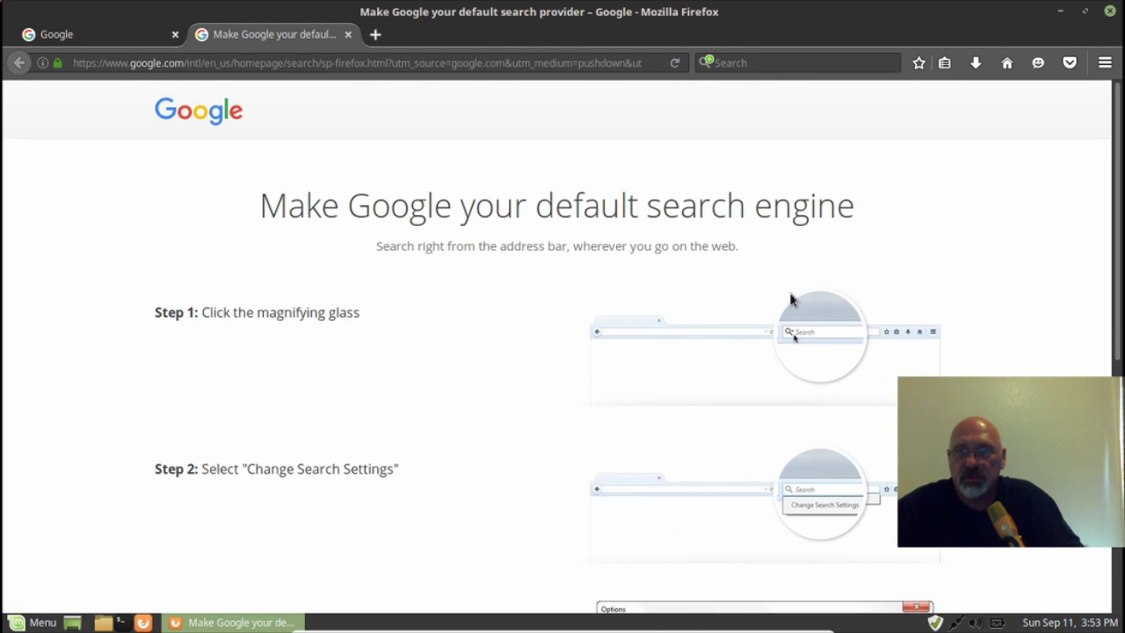
pyautogui.click(709, 62)
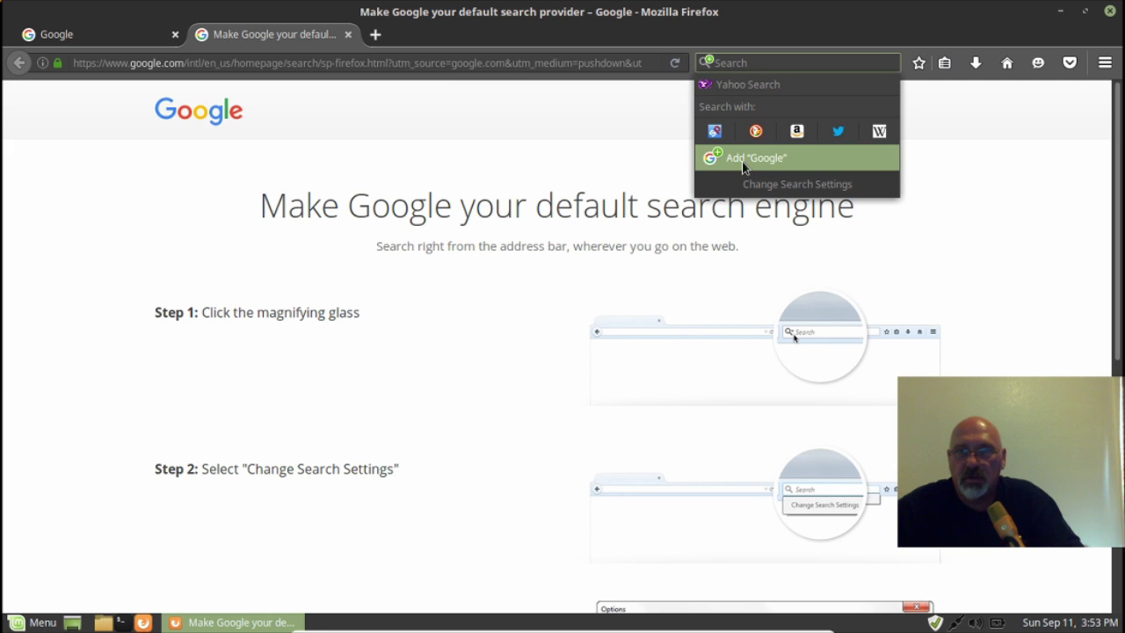
pyautogui.click(743, 164)
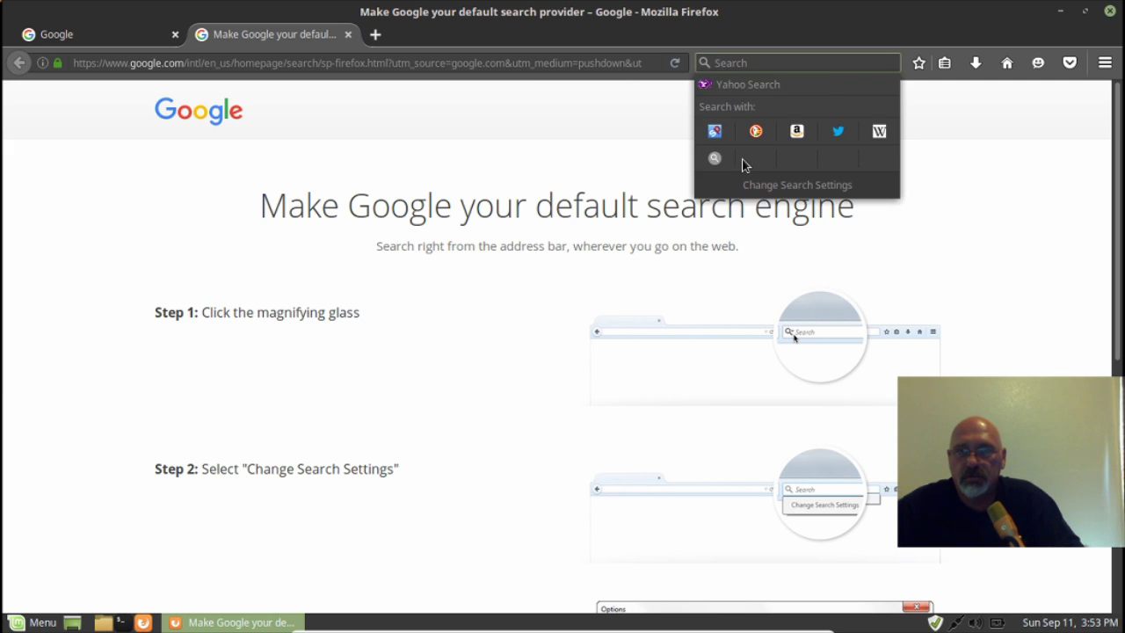
pyautogui.click(1002, 164)
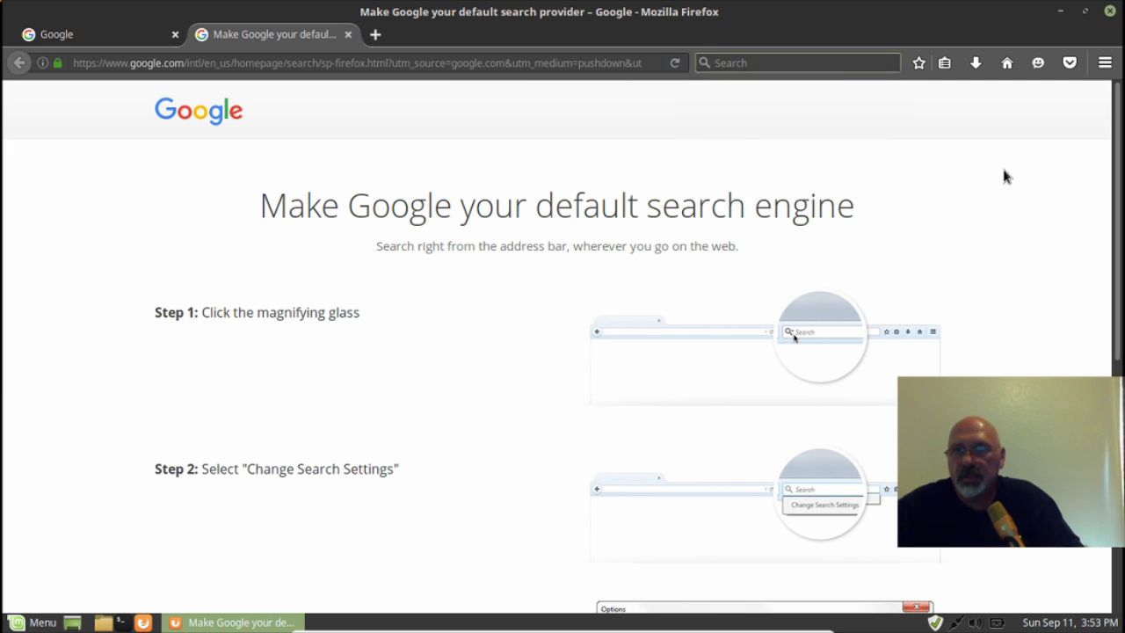
# Step: Set Google as the default search engine in the Firefox search preferences
pyautogui.click(1104, 63)
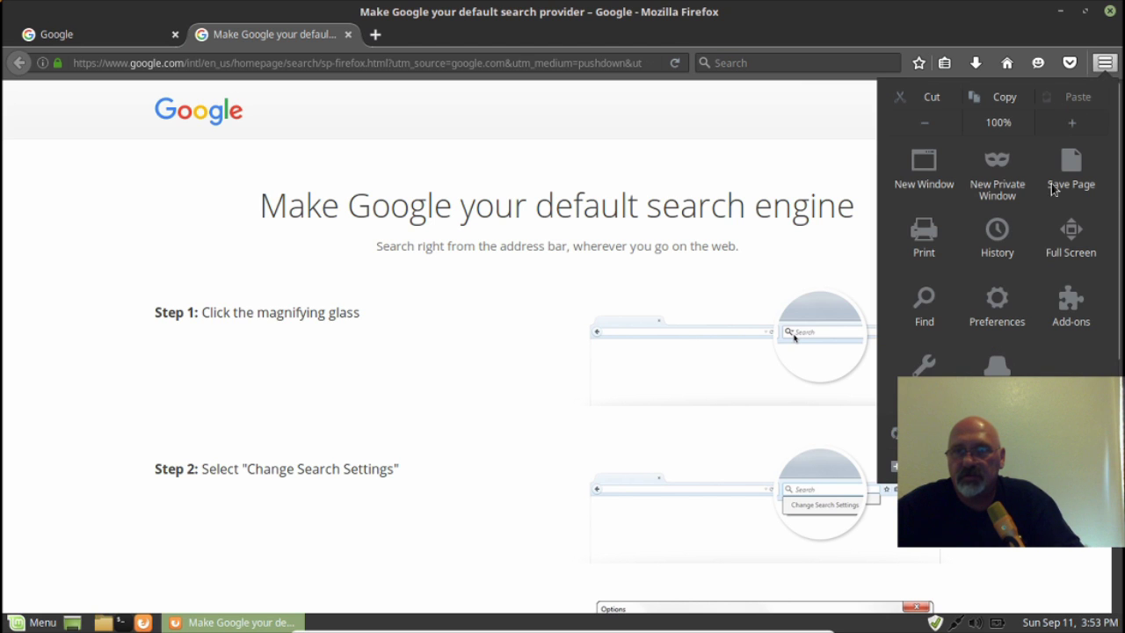
pyautogui.click(997, 310)
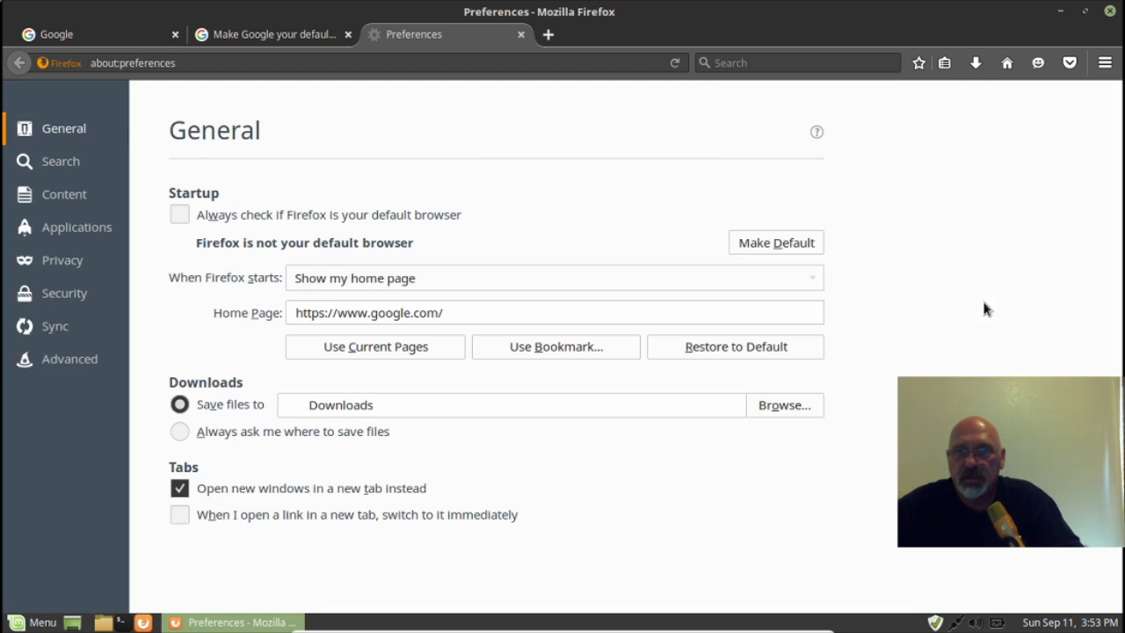
pyautogui.click(62, 161)
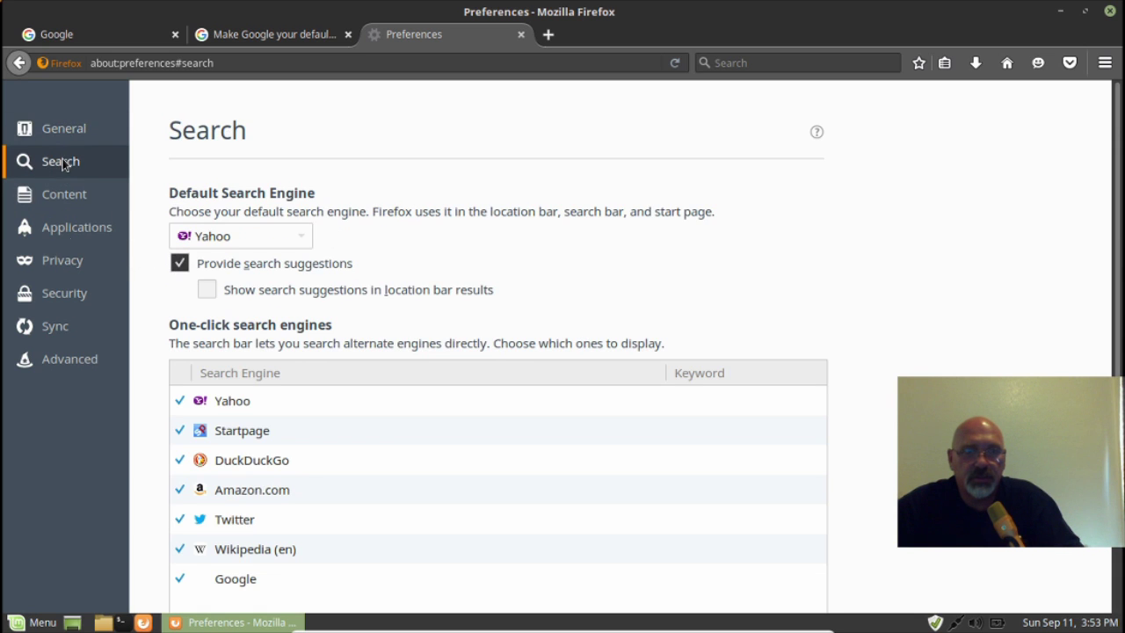
pyautogui.click(307, 241)
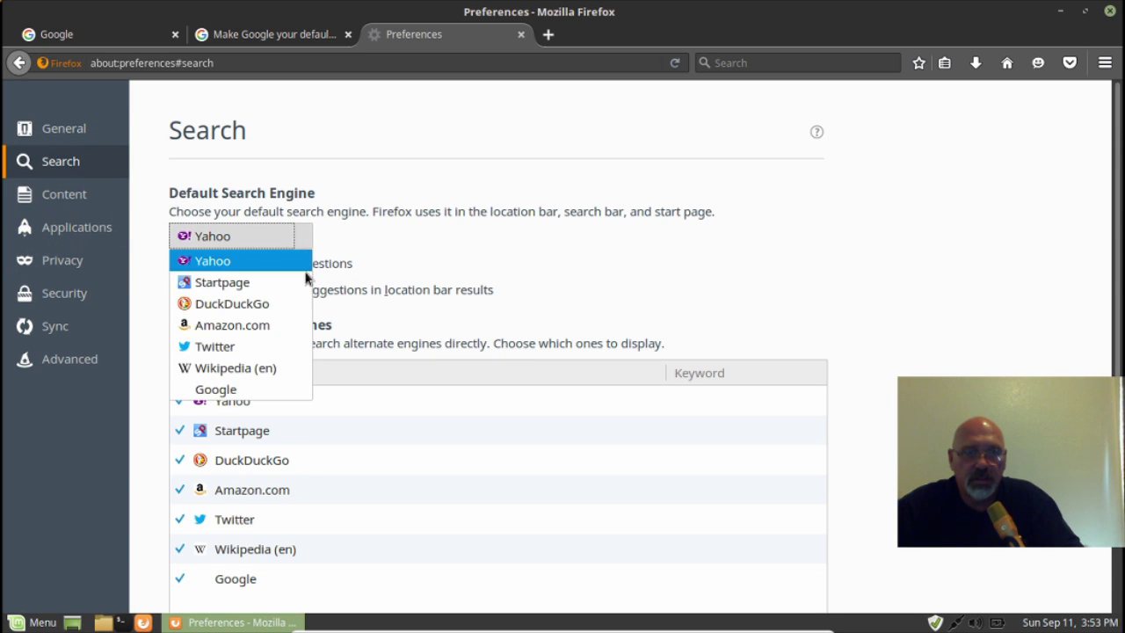
pyautogui.click(215, 389)
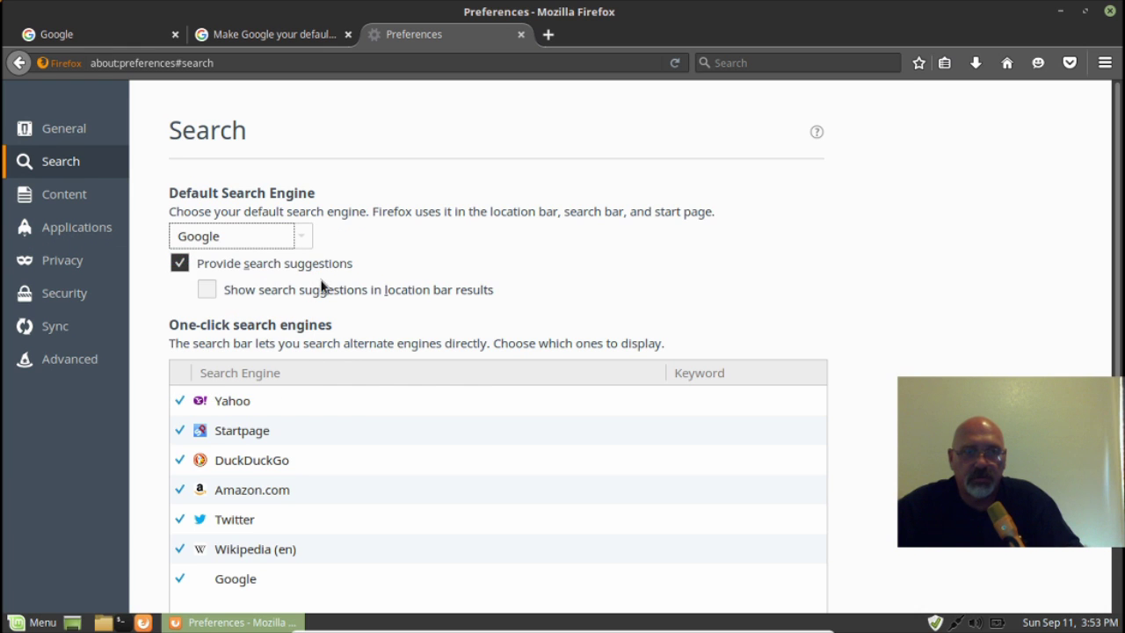
# Step: Disable Yahoo, Startpage, DuckDuckGo, Amazon.com, Twitter and Wikipedia as one-click search engines, then close the preferences
pyautogui.click(178, 403)
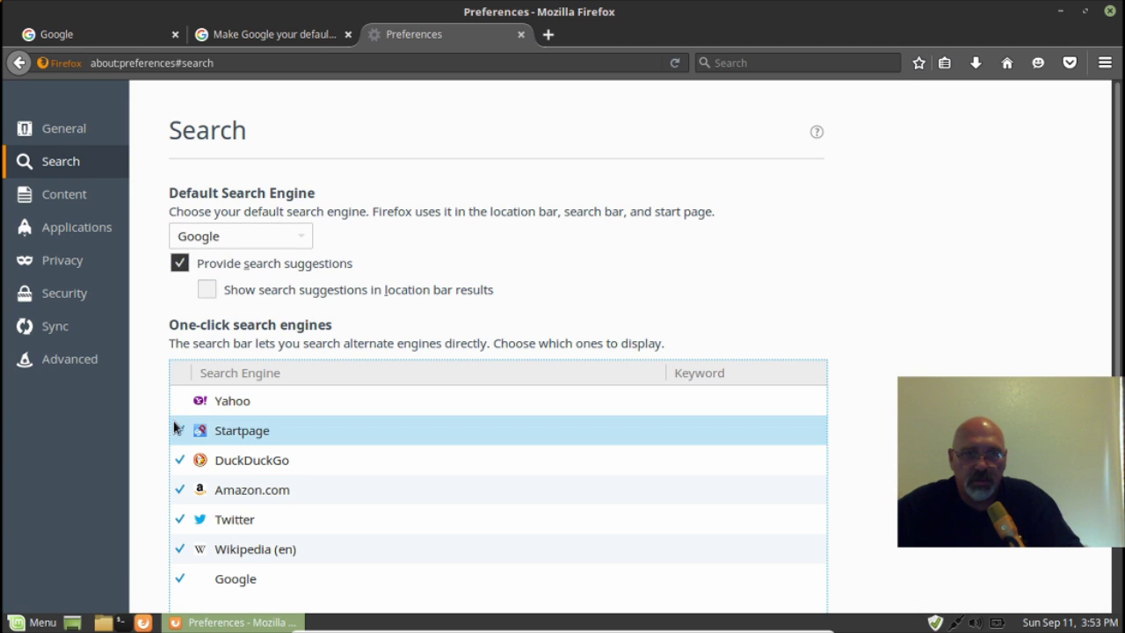
pyautogui.click(177, 461)
pyautogui.click(178, 490)
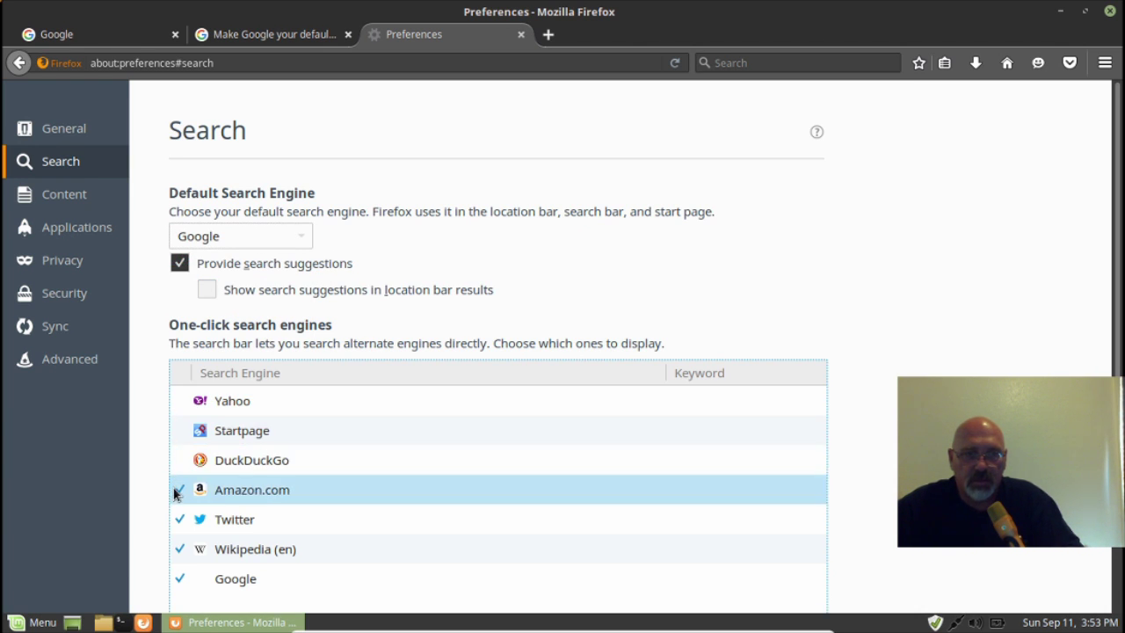
pyautogui.click(176, 520)
pyautogui.click(176, 548)
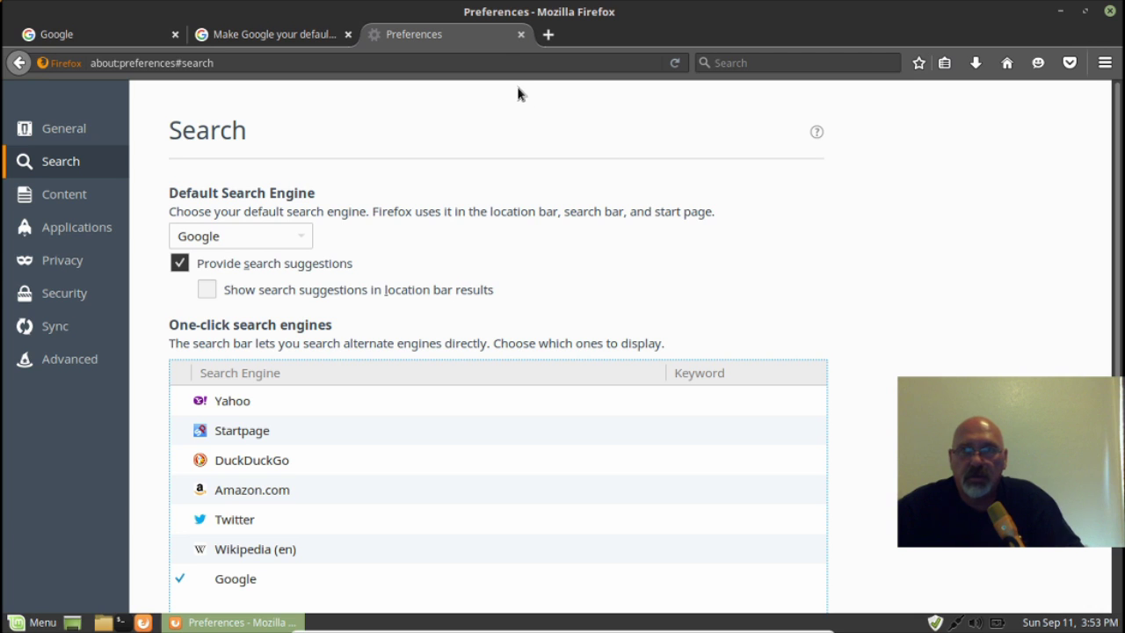
pyautogui.click(521, 35)
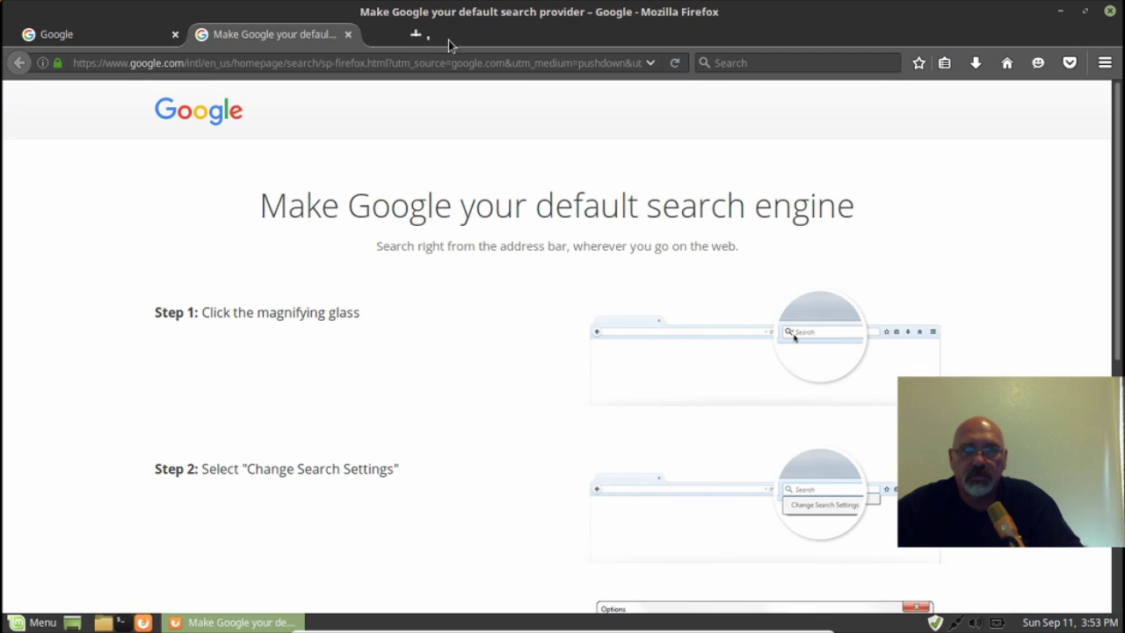
# Step: Close the Google instructions page, reload the home page and dismiss the suggestion to make Google the homepage
pyautogui.click(348, 34)
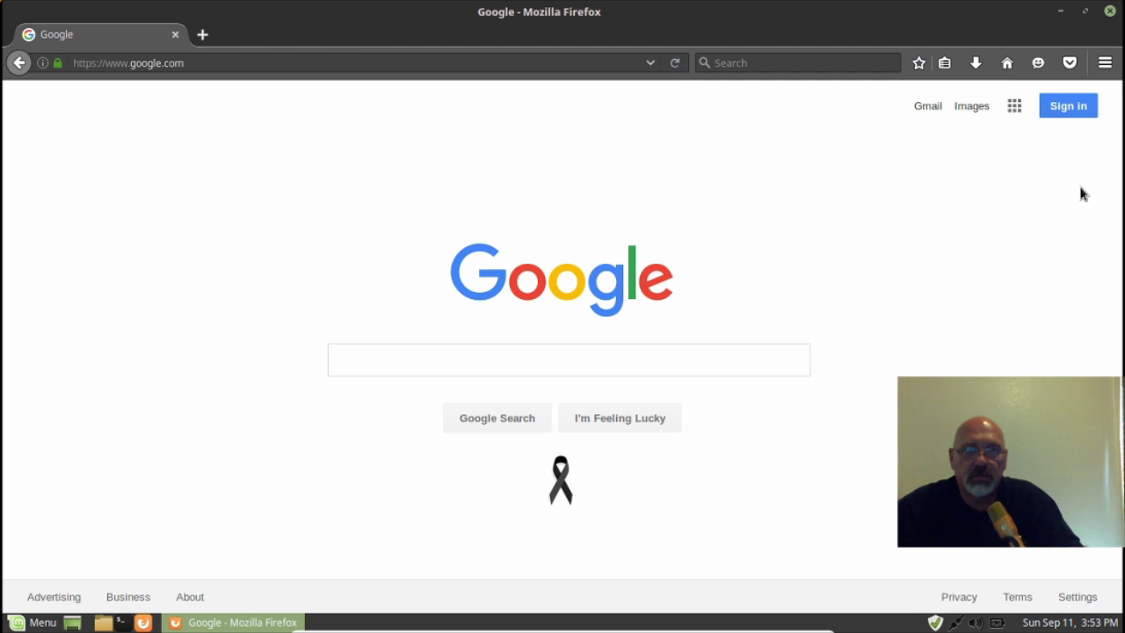
pyautogui.click(1005, 67)
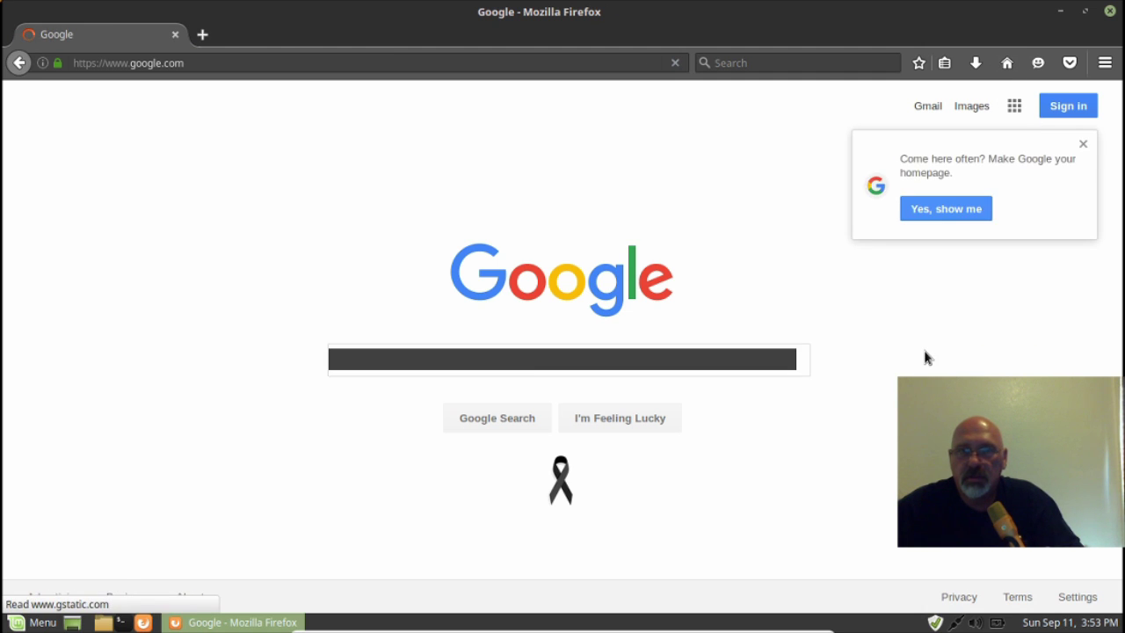
pyautogui.click(1083, 146)
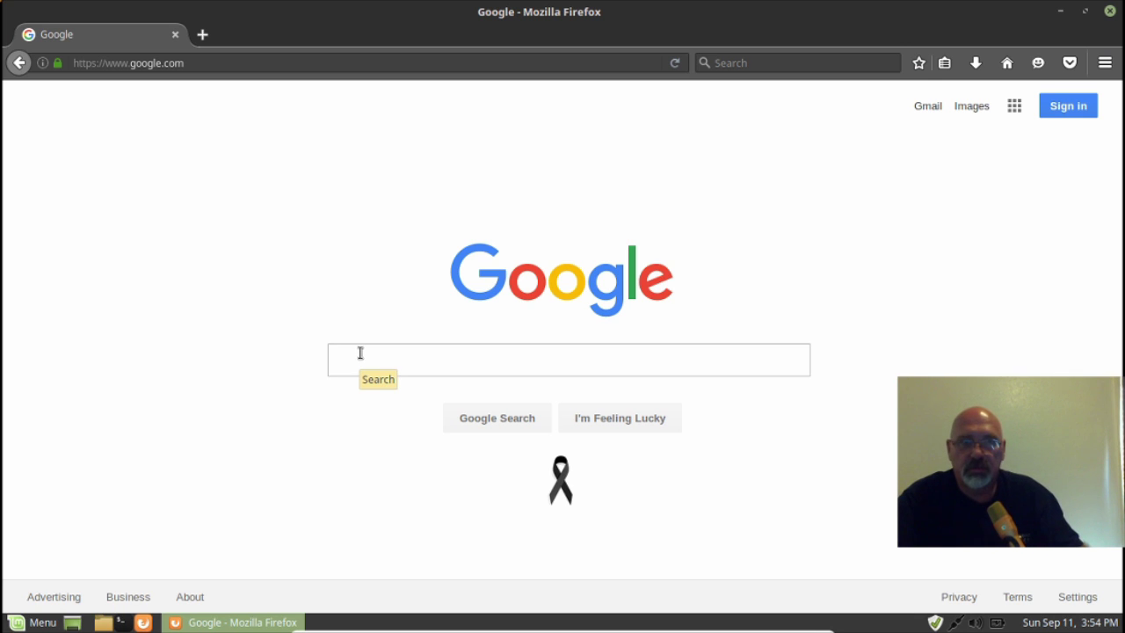
# Step: Search Google Images for "hd wallpaper" and open the preview of the autumn road with red leaves
pyautogui.write('he w')
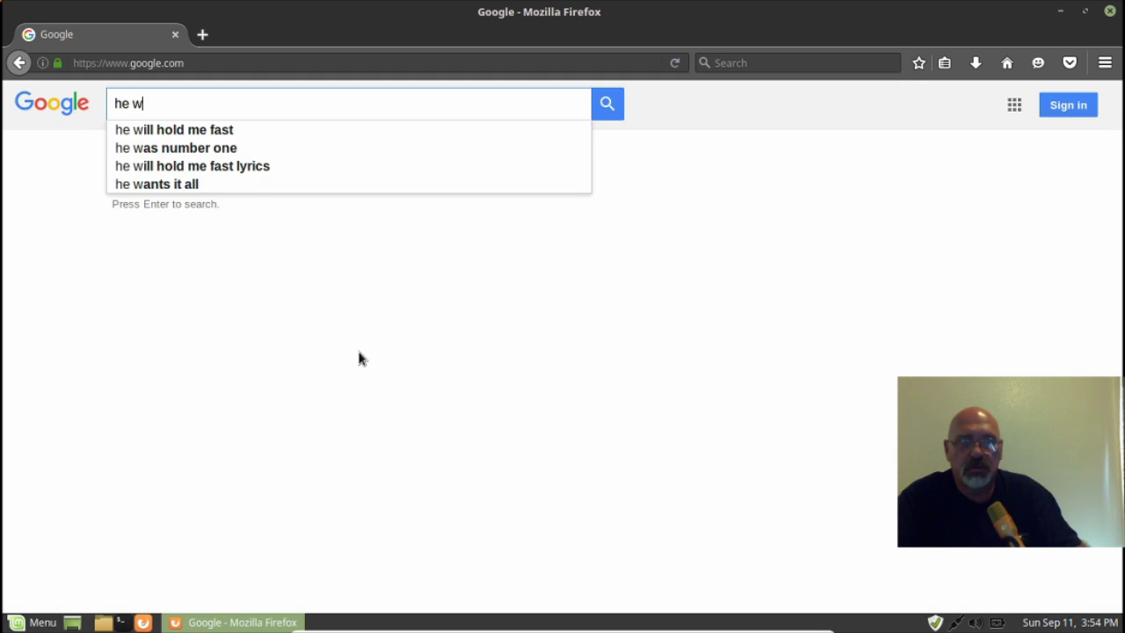
pyautogui.press('BackSpace')
pyautogui.press('BackSpace')
pyautogui.press('BackSpace')
pyautogui.write('d w')
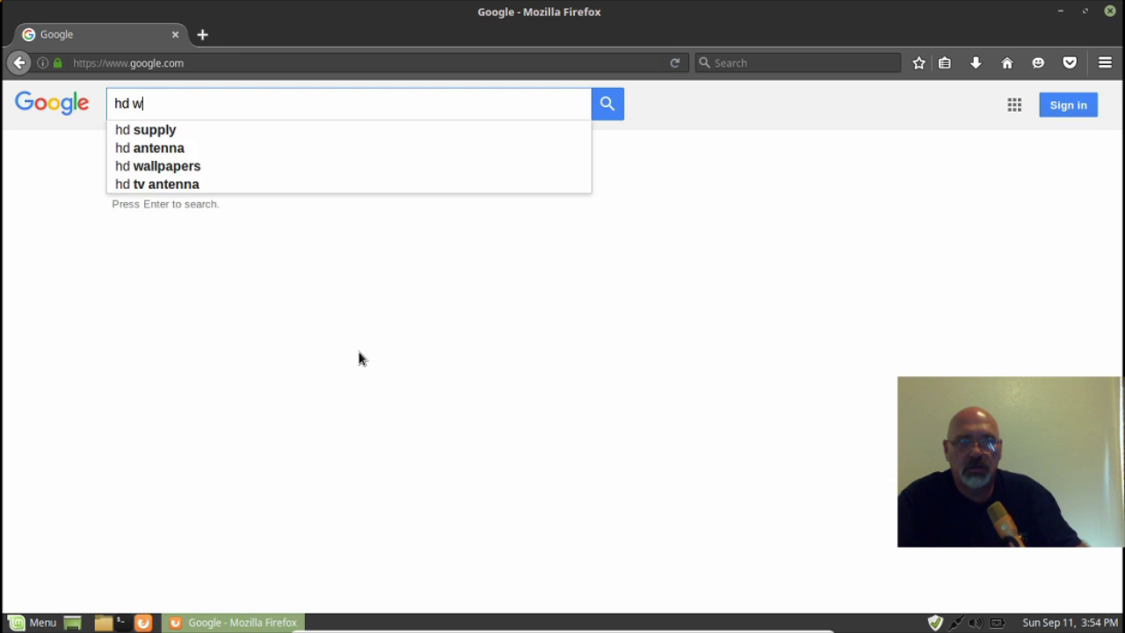
pyautogui.write('allpaper')
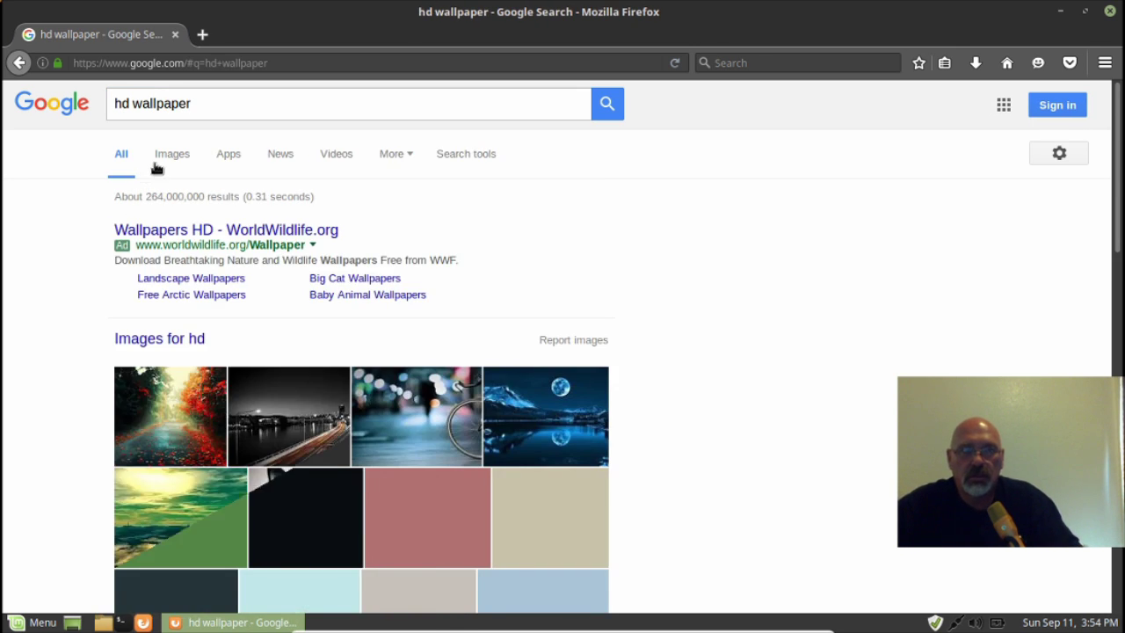
pyautogui.click(162, 163)
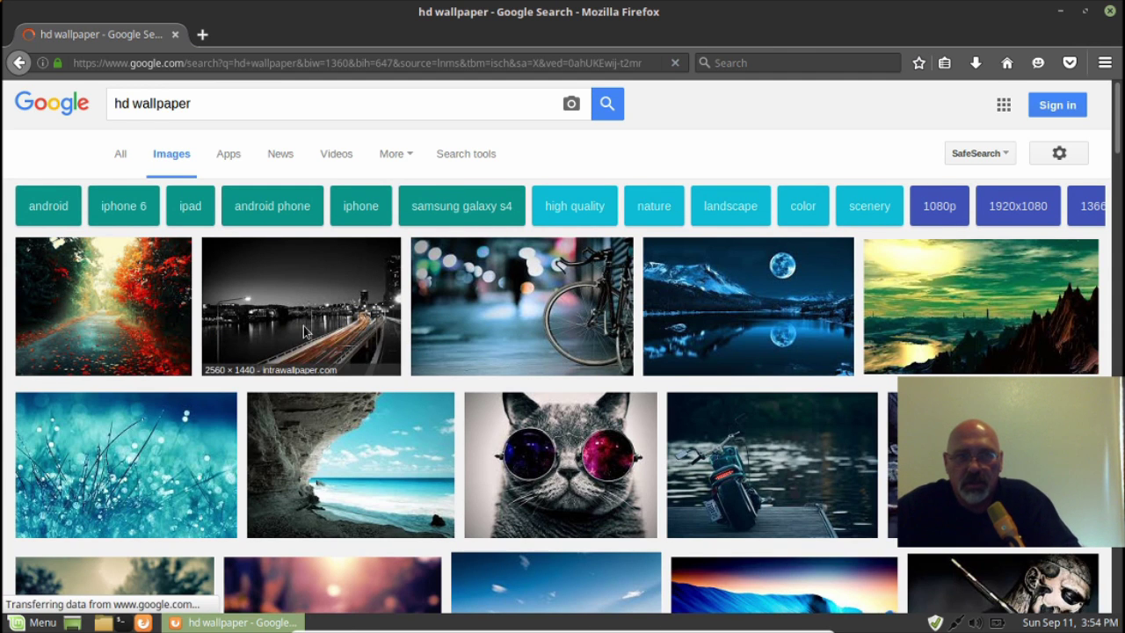
pyautogui.click(107, 326)
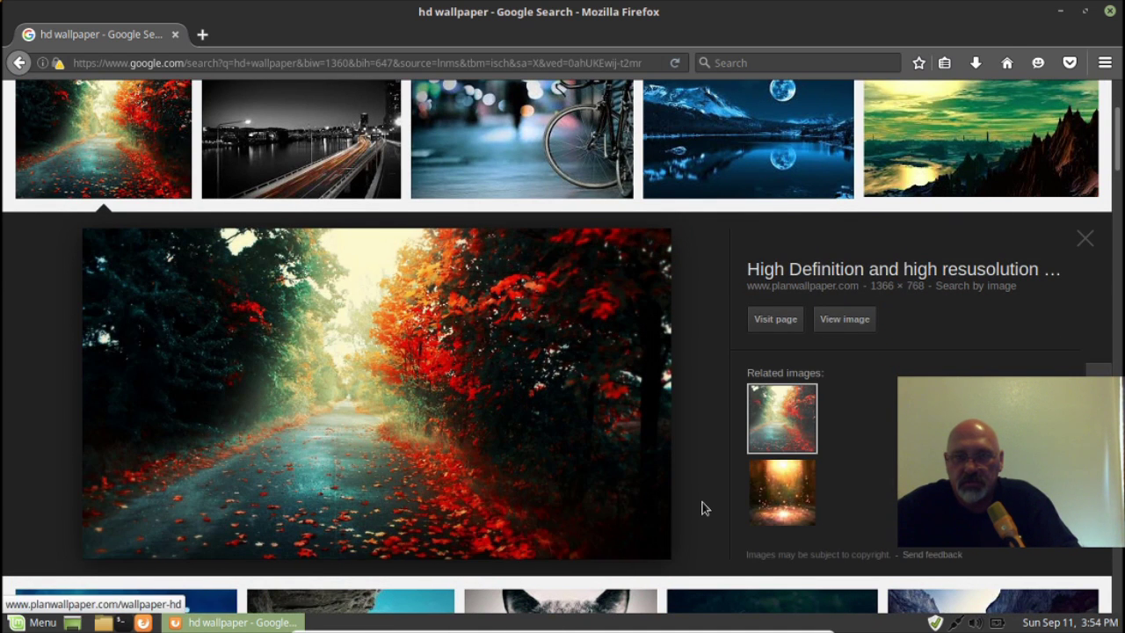
# Step: Save the autumn road image as Fall-wallpaper-1366x768-HD-wallpaper.jpg in the Pictures folder
pyautogui.rightClick(439, 434)
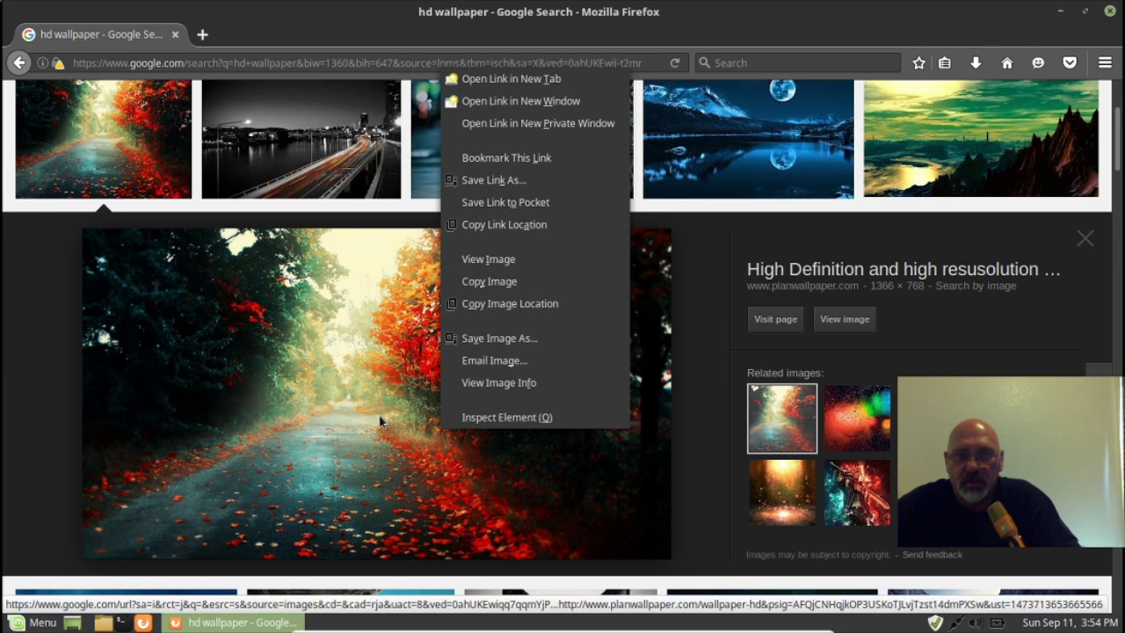
pyautogui.click(495, 339)
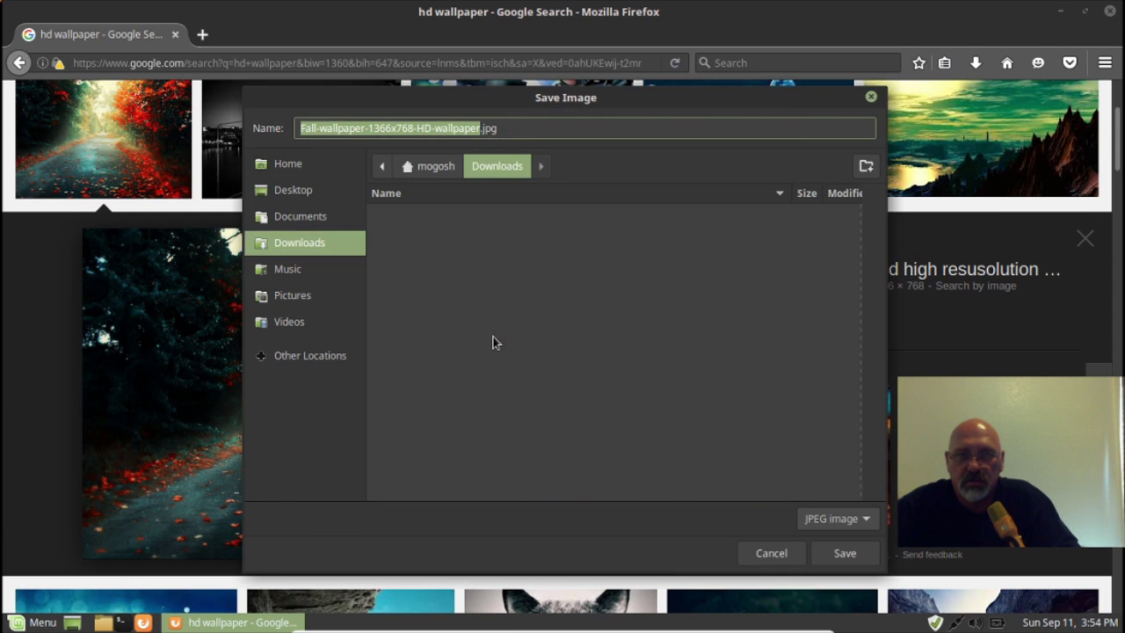
pyautogui.click(281, 300)
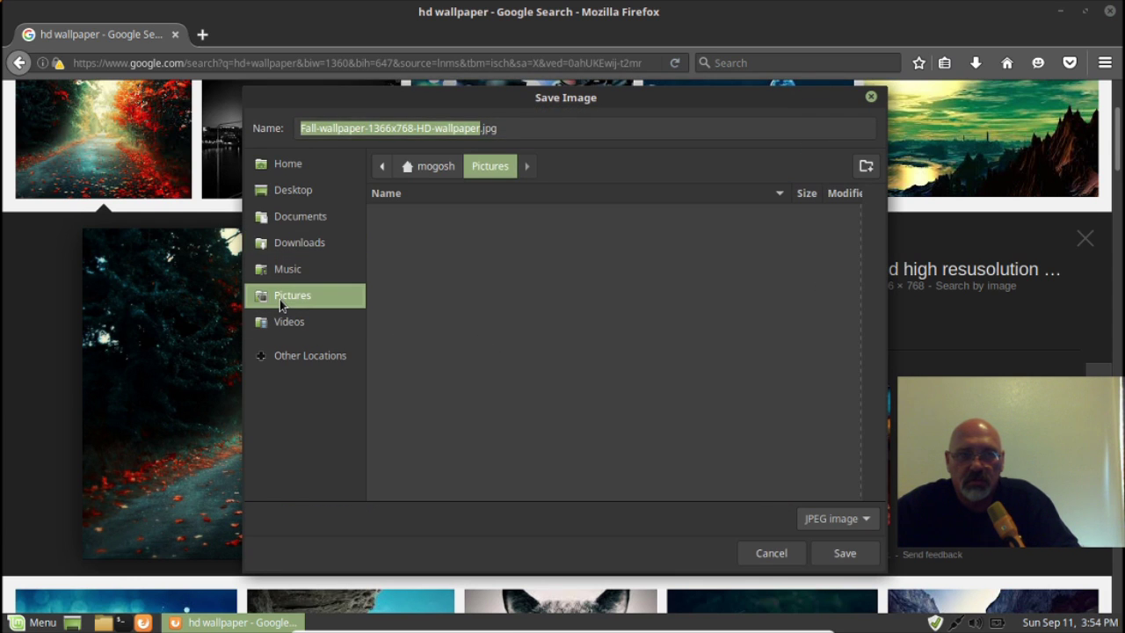
pyautogui.click(839, 560)
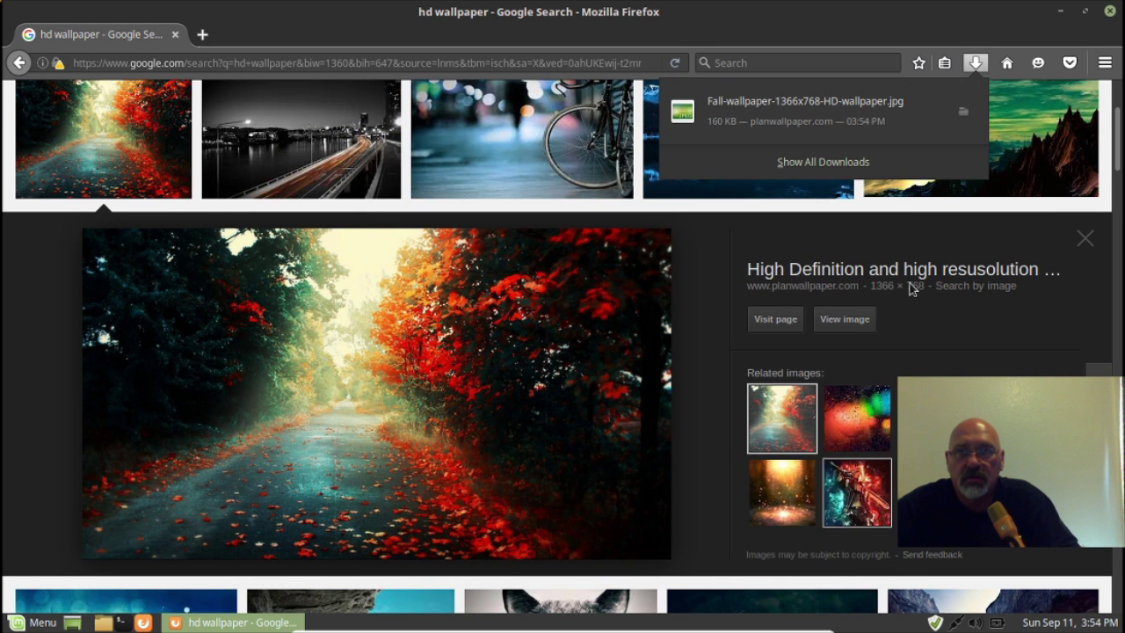
# Step: Minimize the browser and add Fall-wallpaper-1366x768-HD-wallpaper.jpg from Pictures as the desktop background
pyautogui.click(1061, 16)
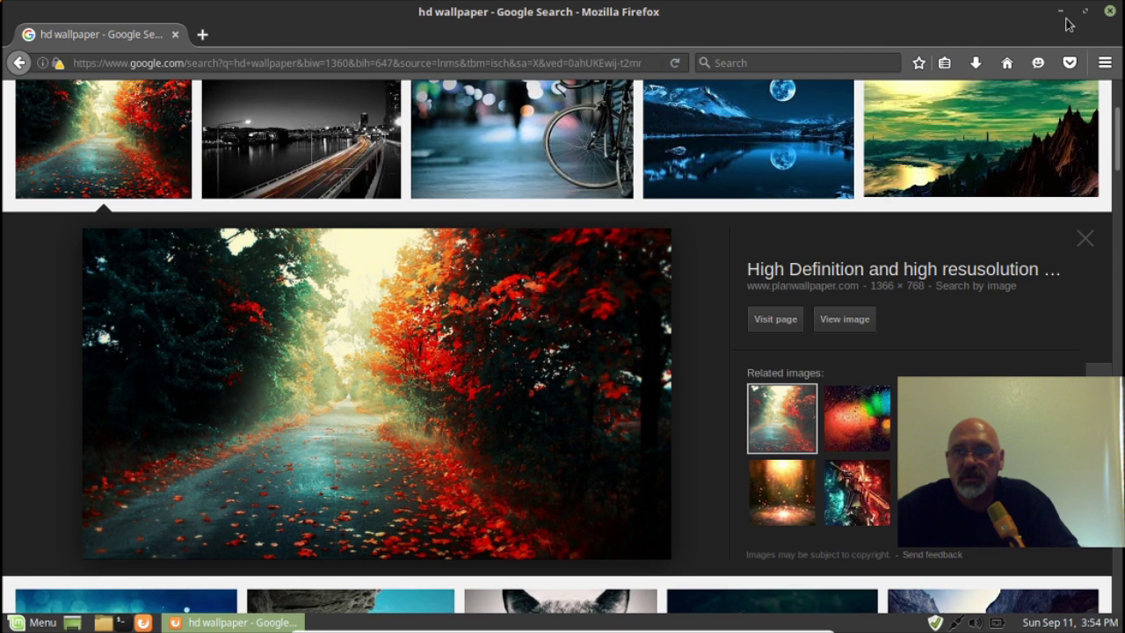
pyautogui.click(1061, 16)
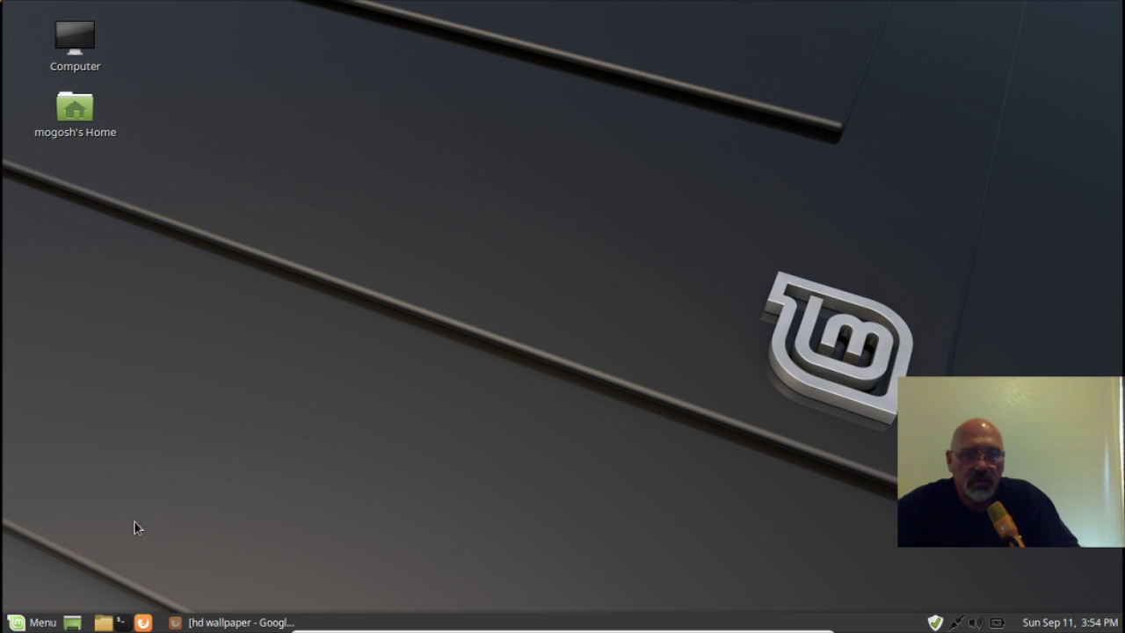
pyautogui.rightClick(466, 323)
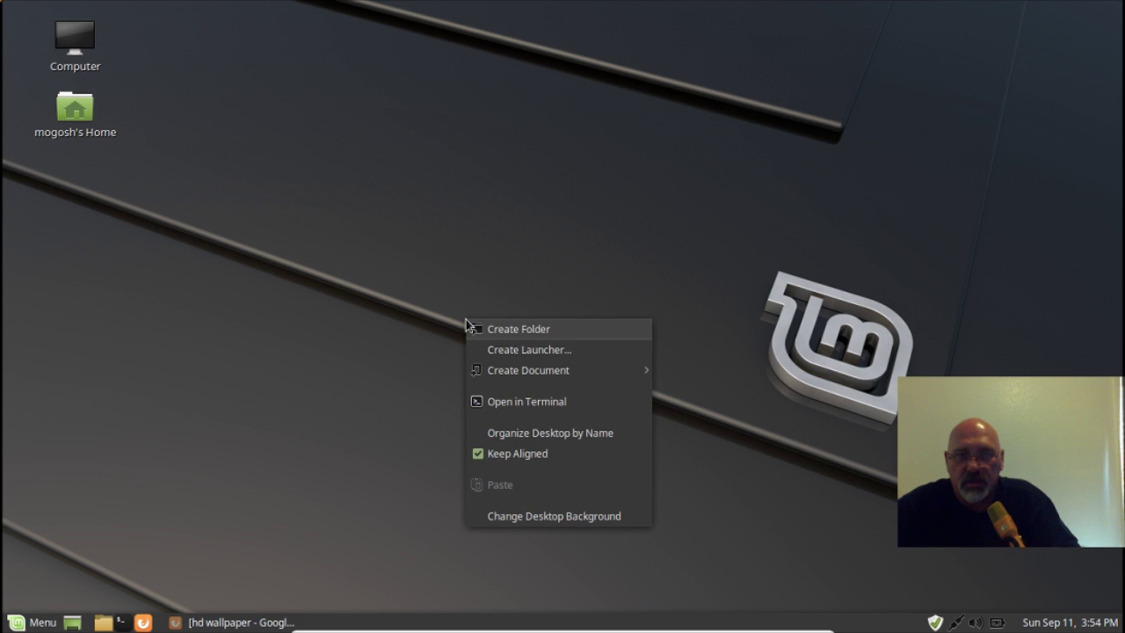
pyautogui.click(550, 518)
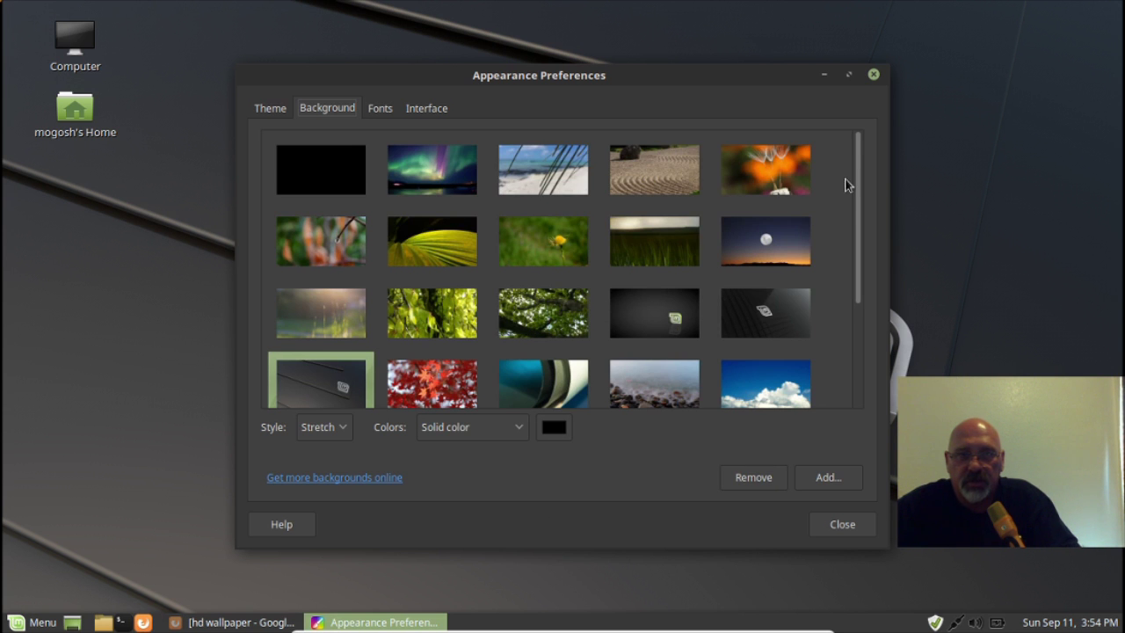
pyautogui.scroll(-2, 696, 252)
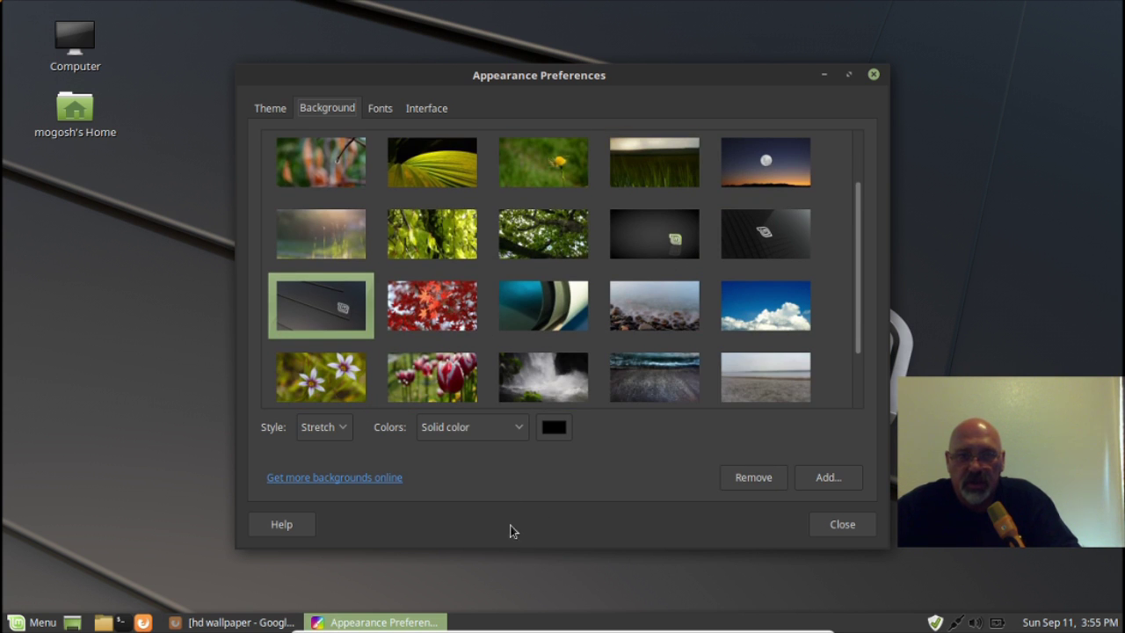
pyautogui.click(815, 479)
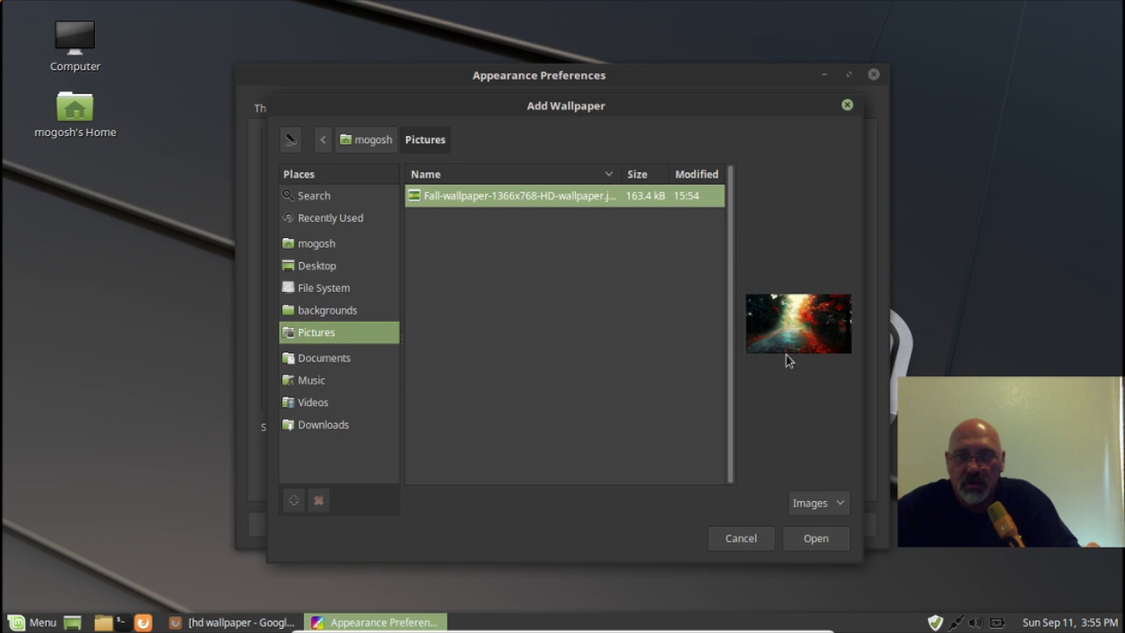
pyautogui.click(318, 315)
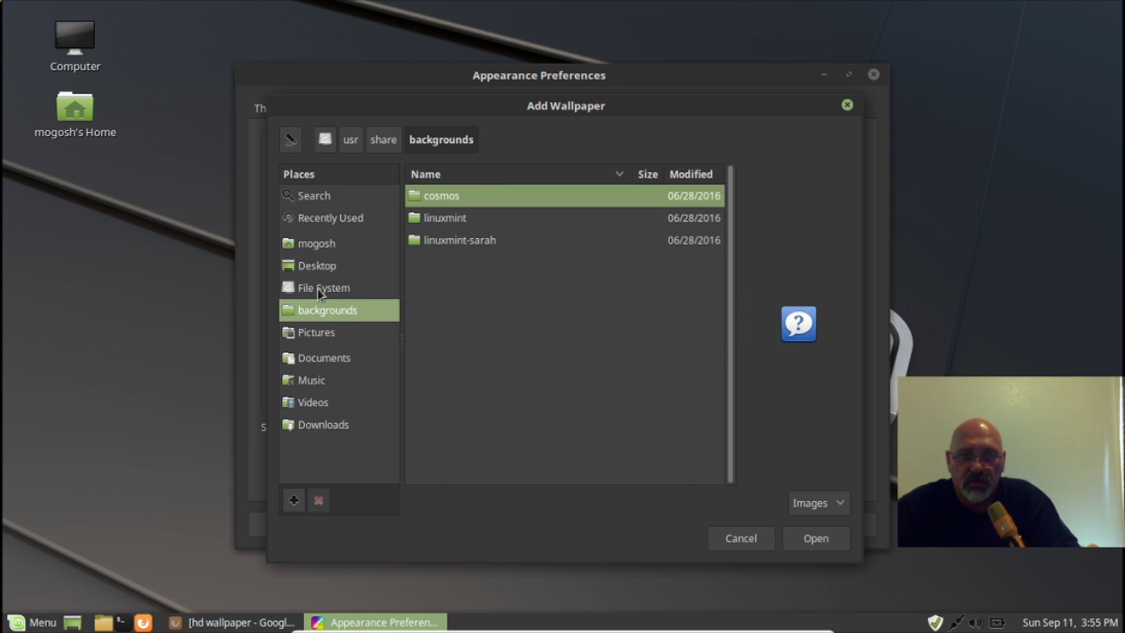
pyautogui.click(318, 293)
pyautogui.click(312, 338)
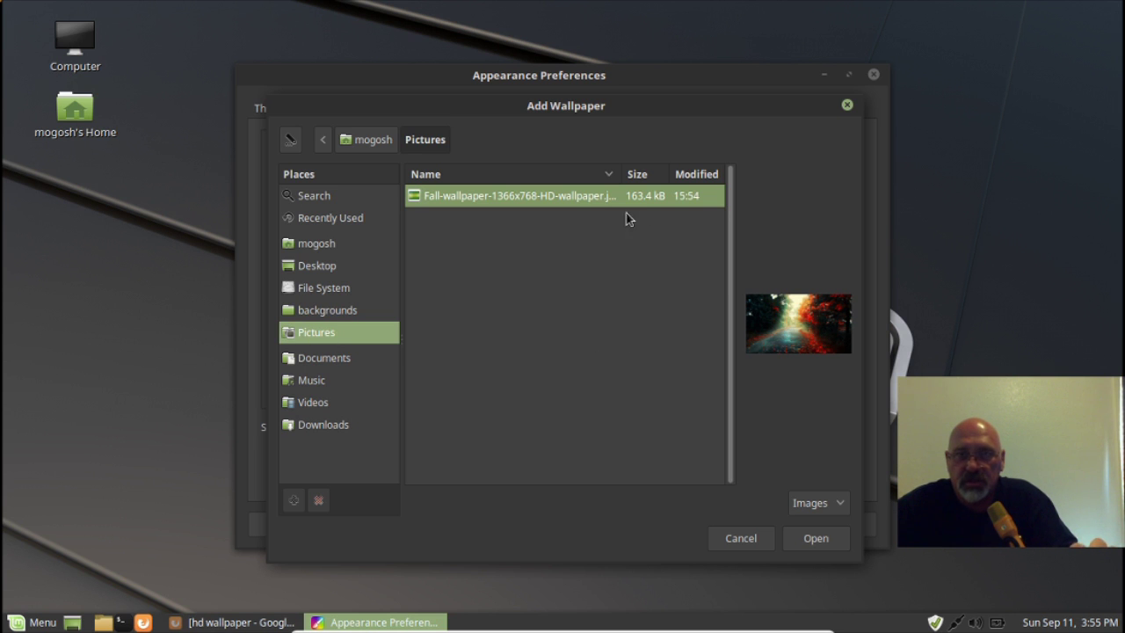
pyautogui.click(809, 539)
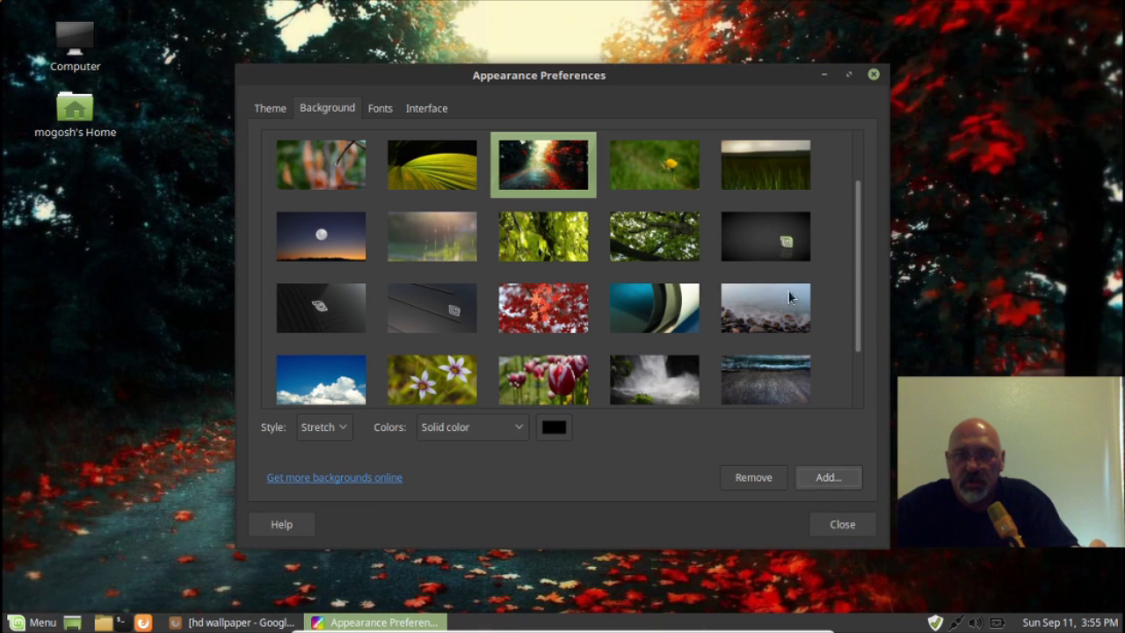
pyautogui.click(843, 530)
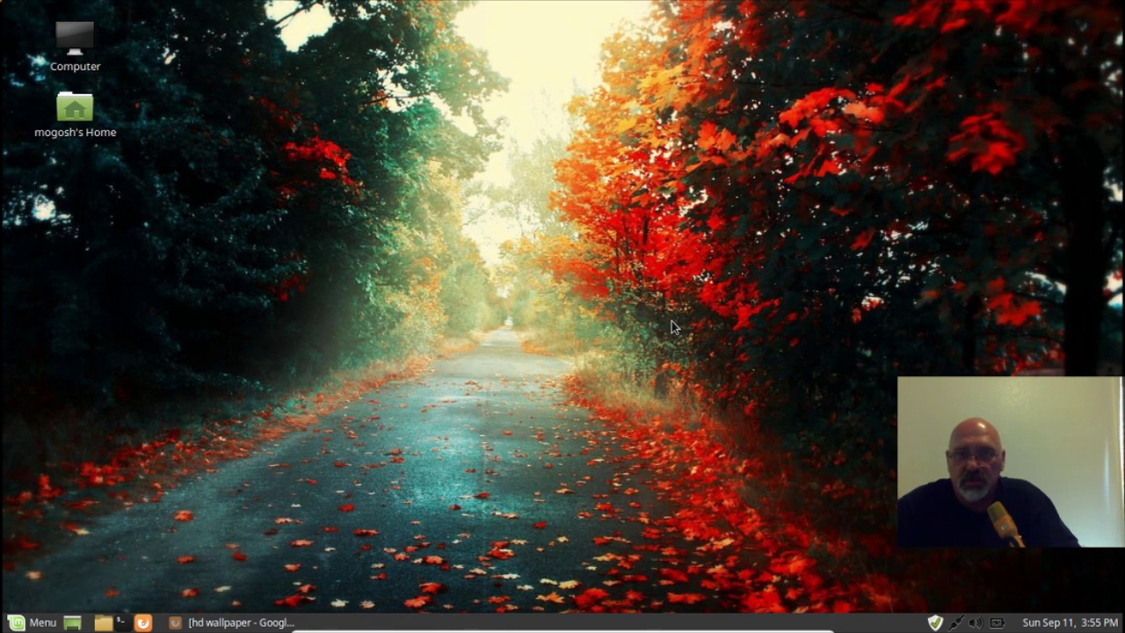
# Step: Try the Center and Zoom styles for the desktop background, settle on Center and close the appearance preferences
pyautogui.rightClick(639, 393)
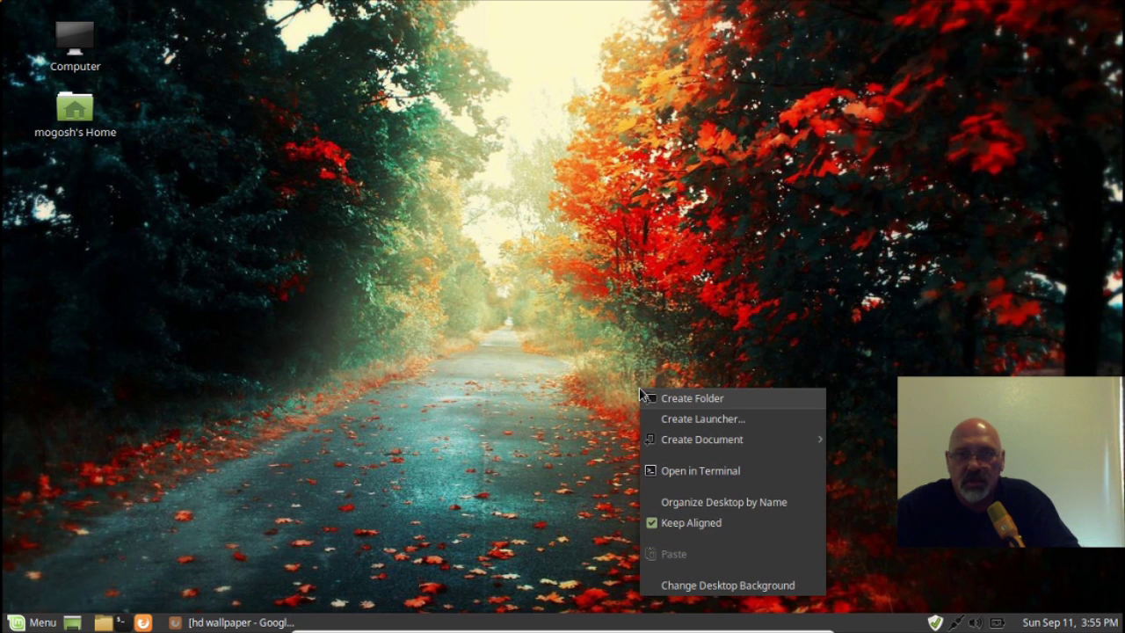
pyautogui.click(695, 586)
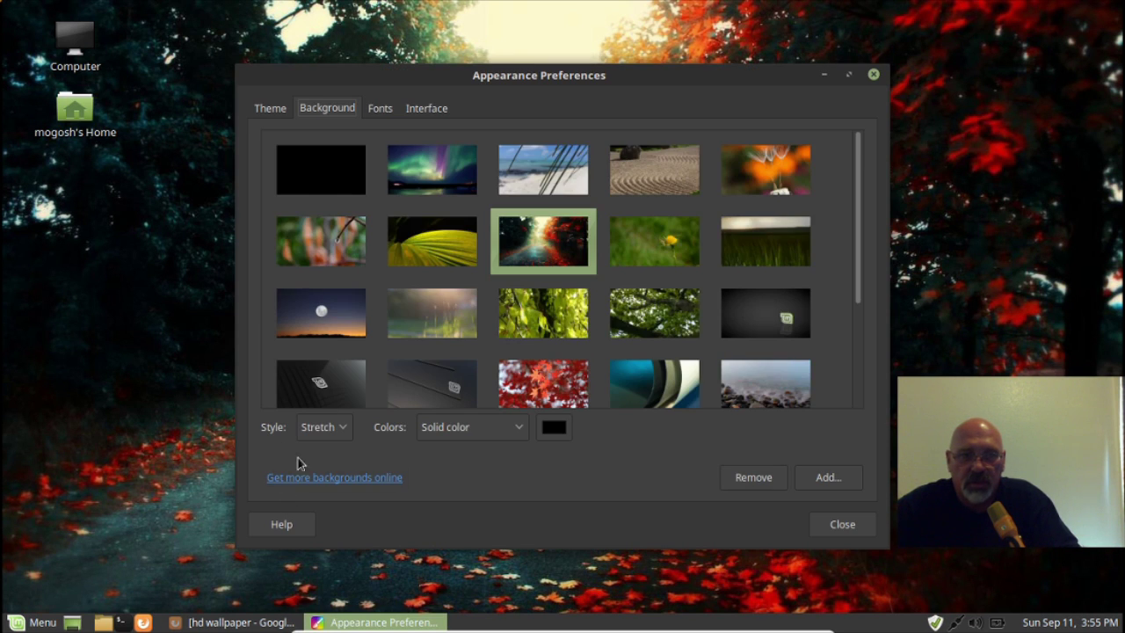
pyautogui.click(320, 427)
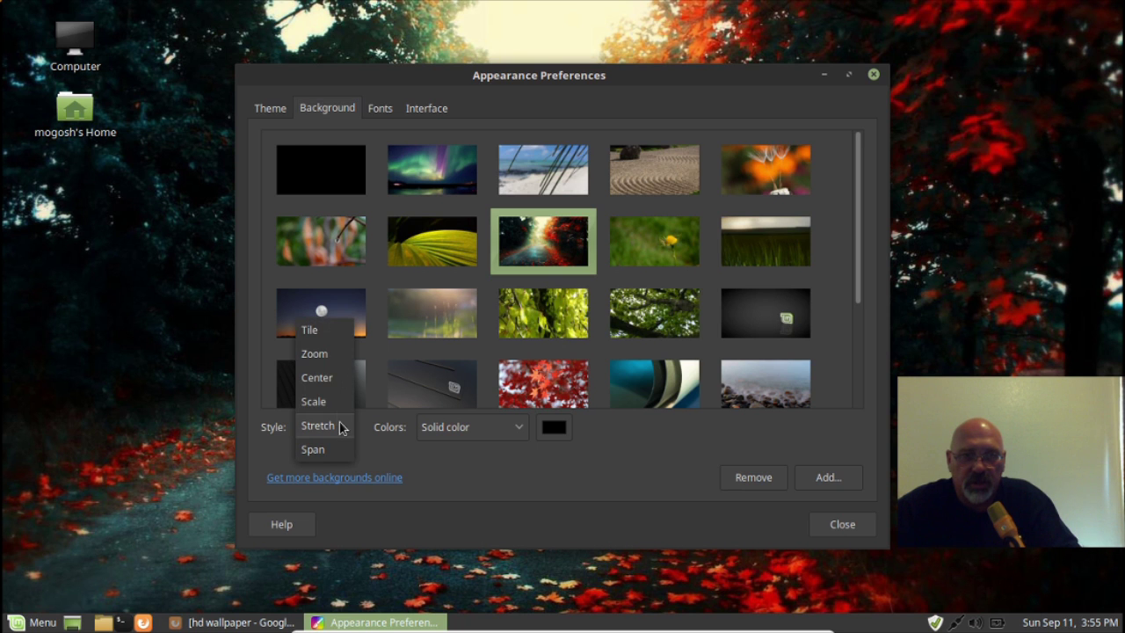
pyautogui.click(321, 379)
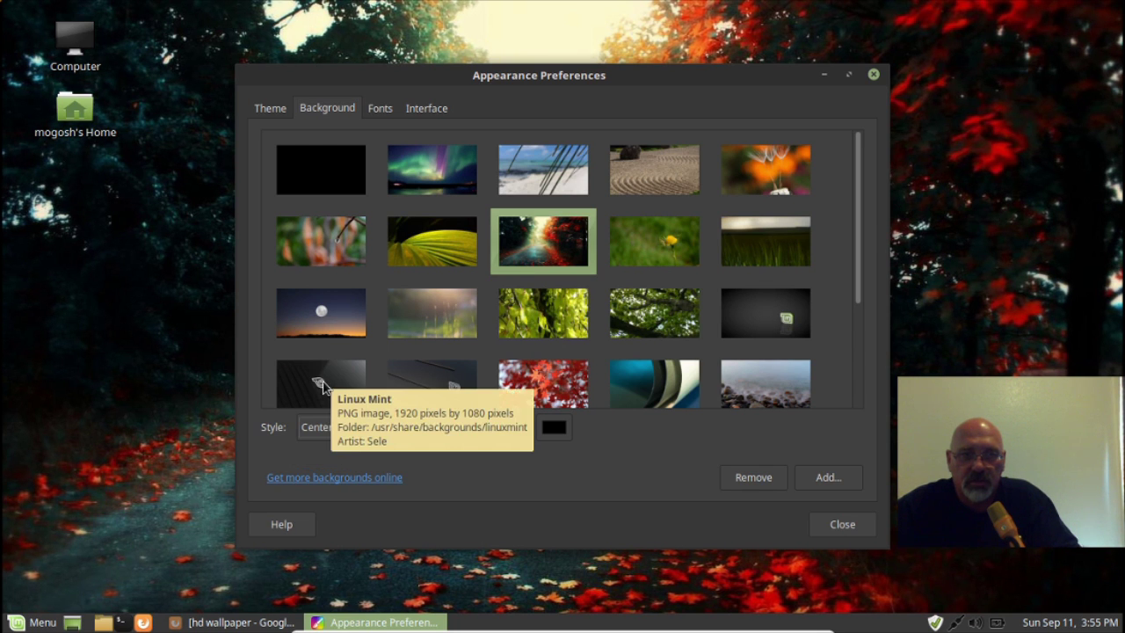
pyautogui.click(349, 429)
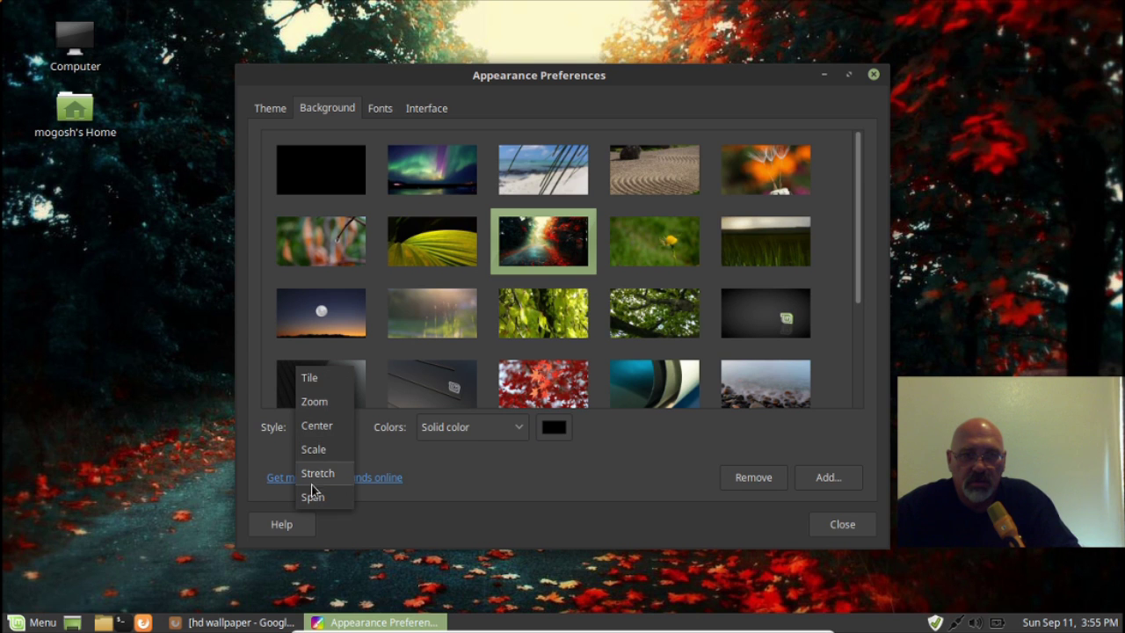
pyautogui.click(315, 402)
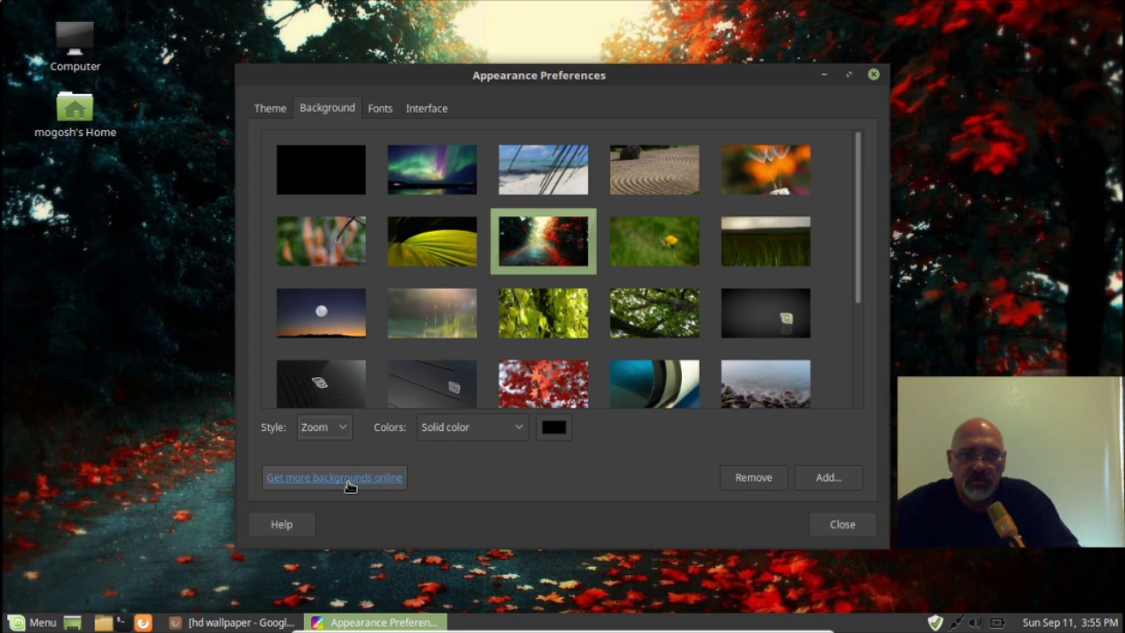
pyautogui.click(343, 434)
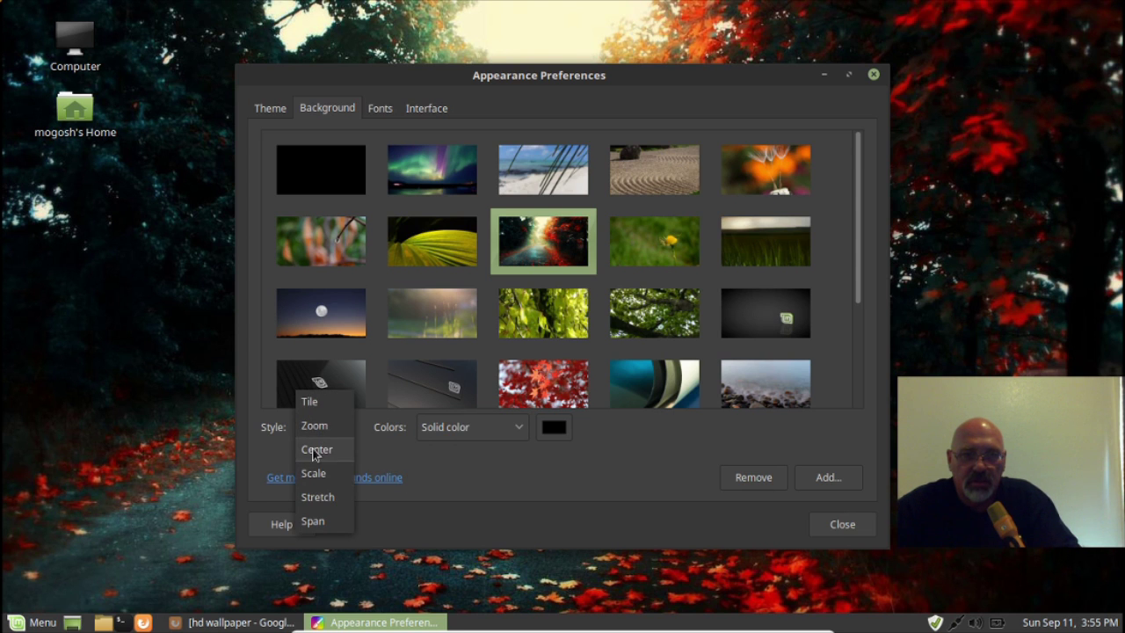
pyautogui.click(315, 450)
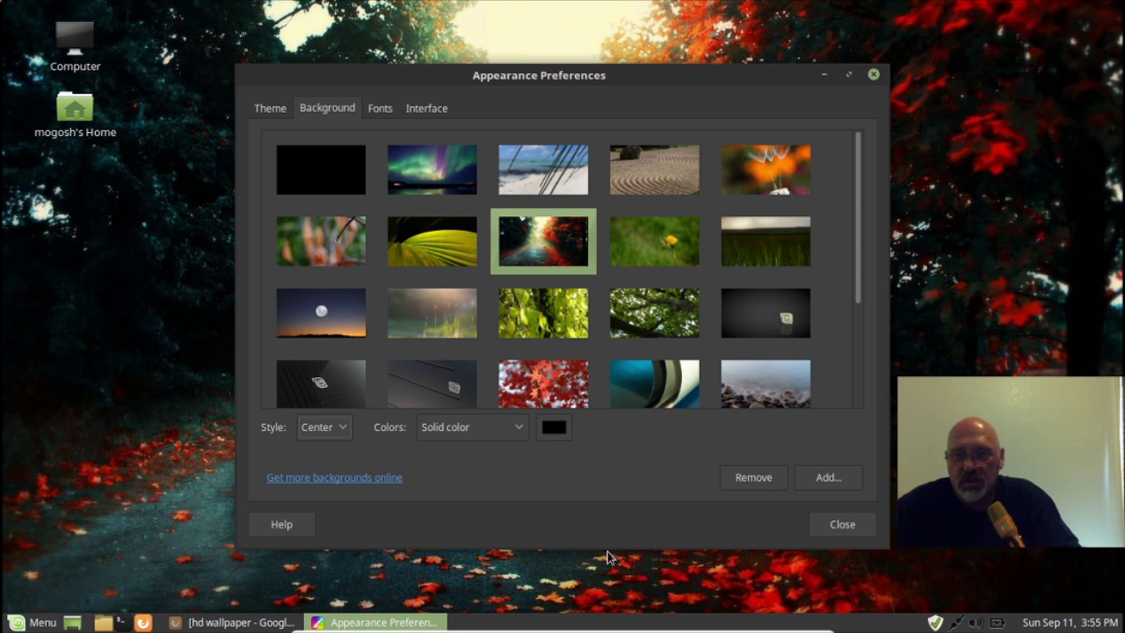
pyautogui.click(835, 526)
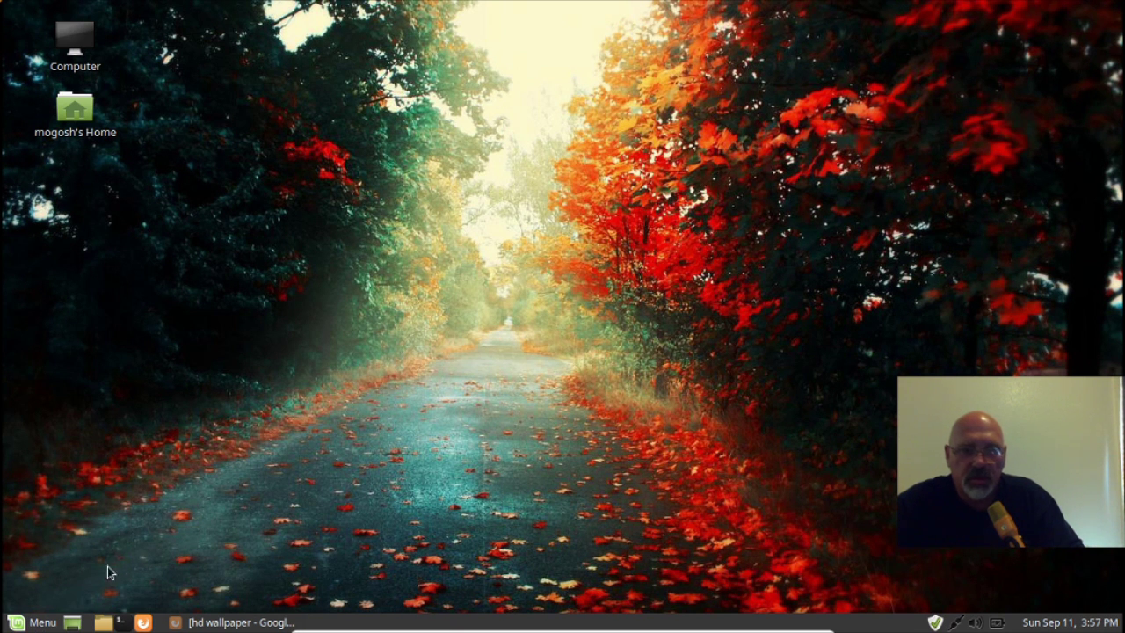
# Step: Open the Software Manager and authenticate with the administrator password
pyautogui.click(35, 622)
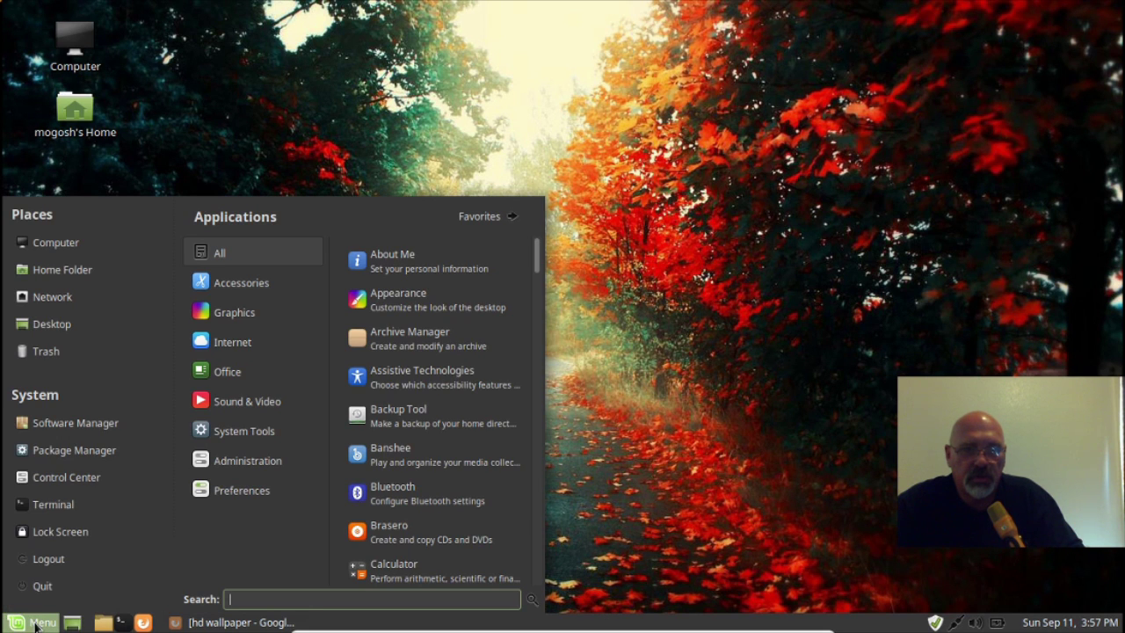
pyautogui.click(86, 425)
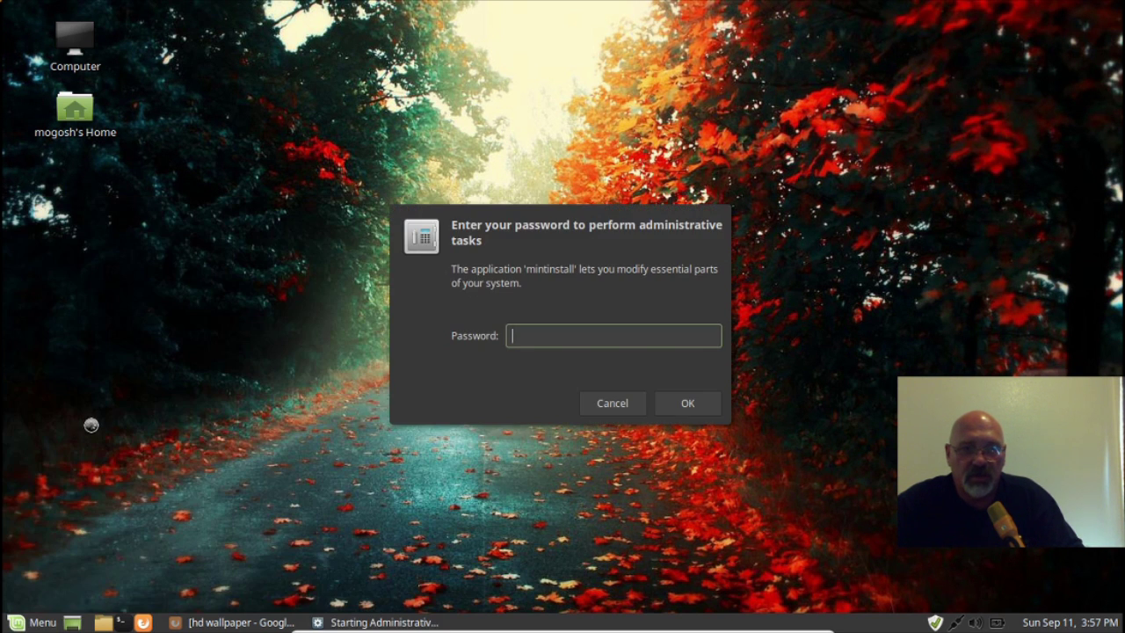
pyautogui.write('•••')
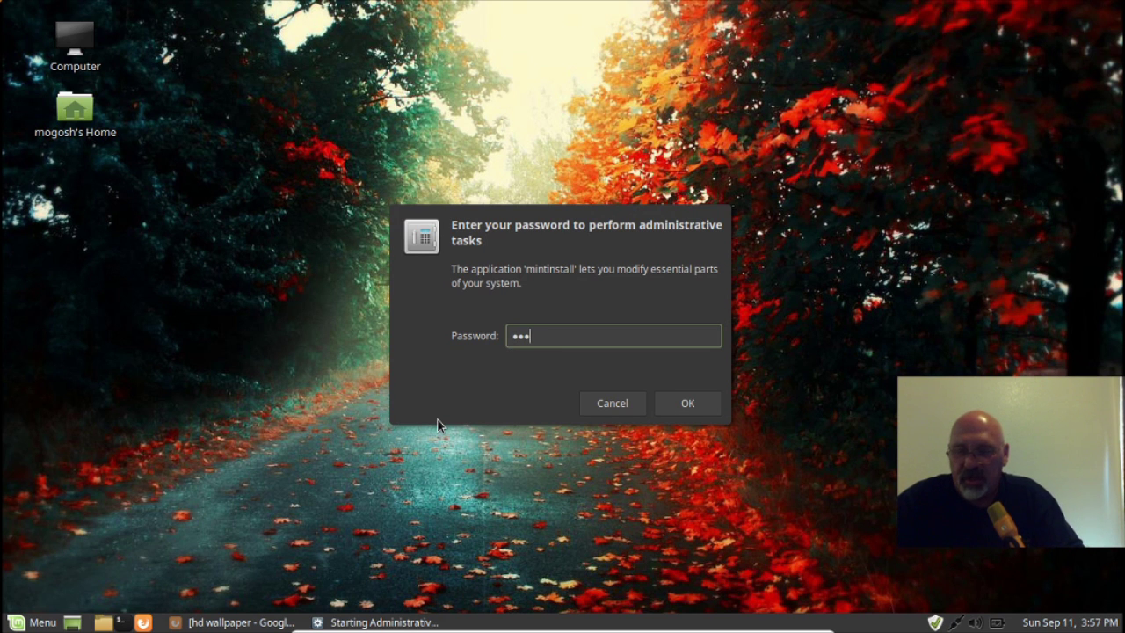
pyautogui.click(687, 402)
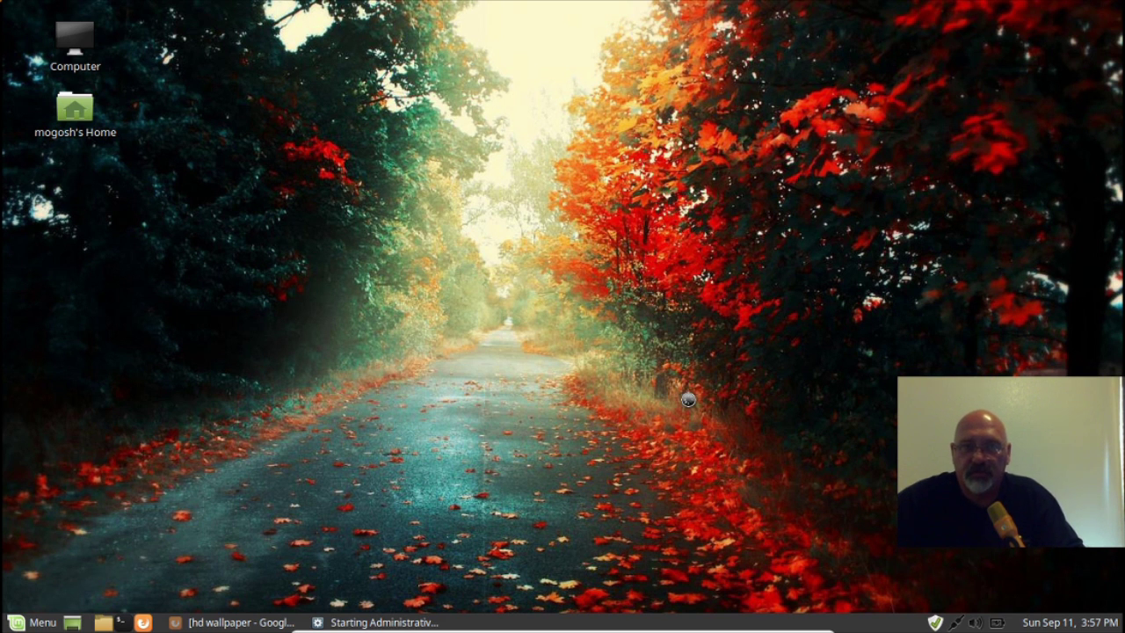
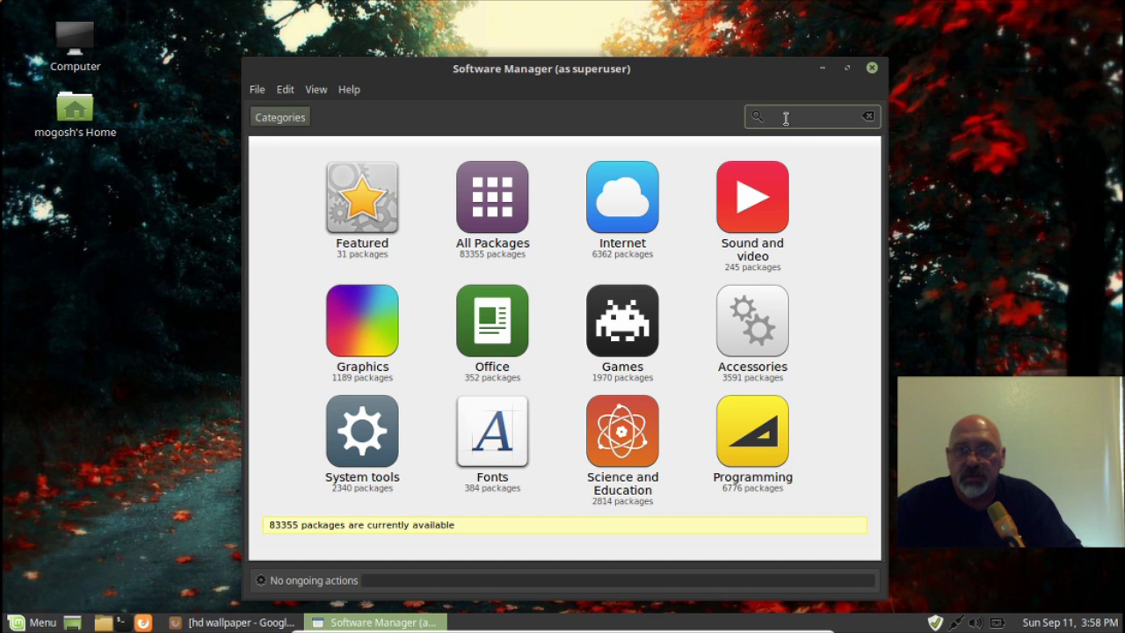
# Step: Search the available packages for "vlc" and return to the categories overview
pyautogui.write('vlc')
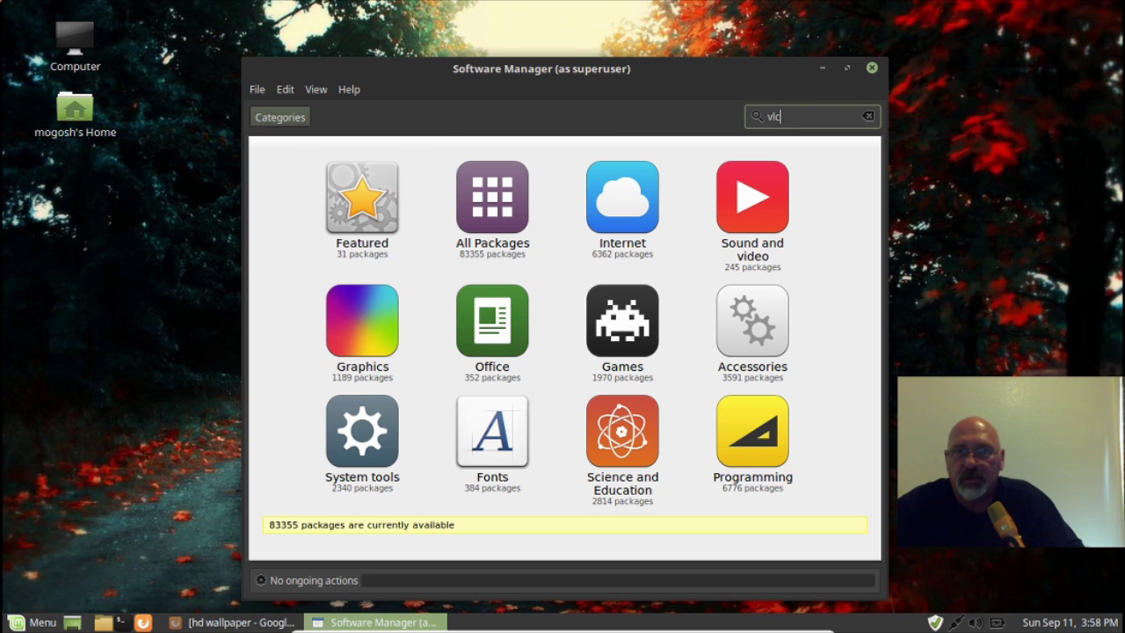
pyautogui.press('Return')
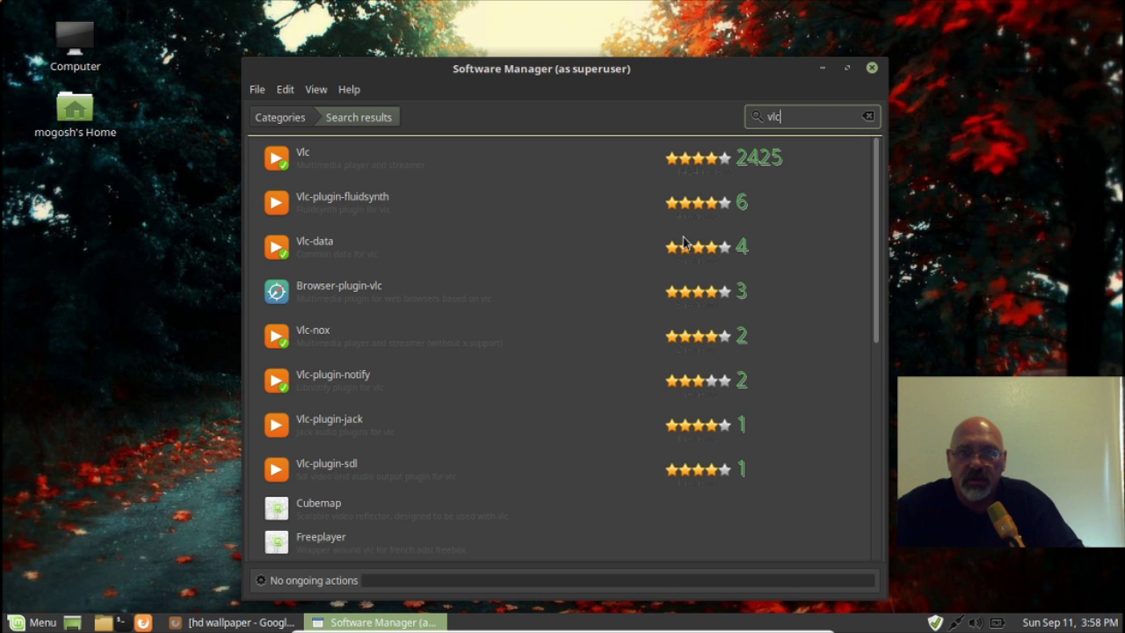
pyautogui.click(280, 117)
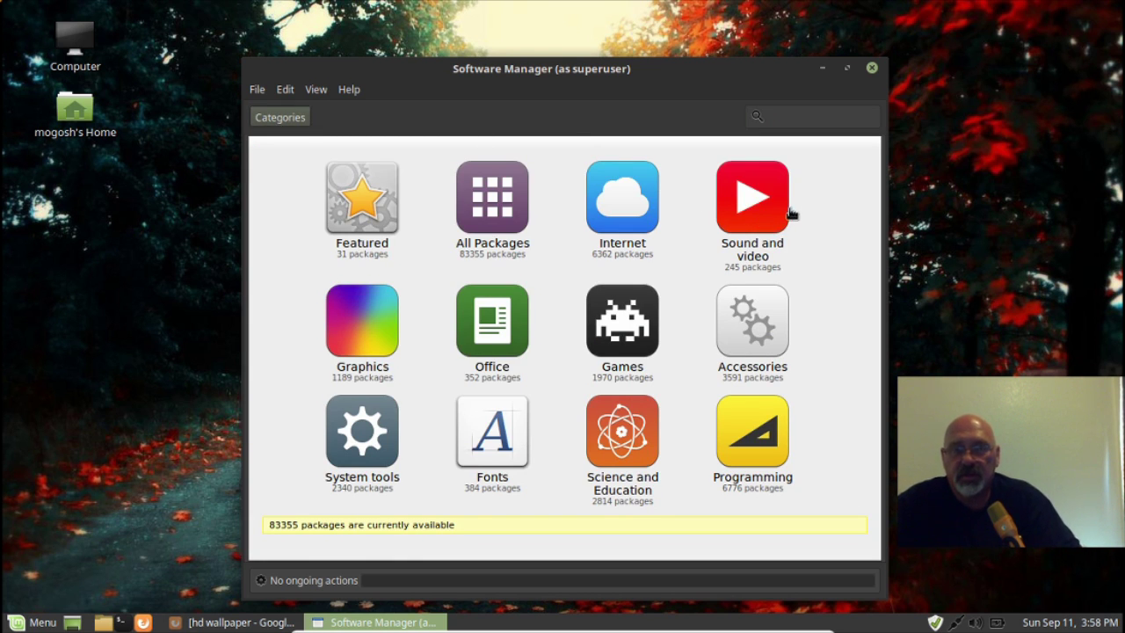
# Step: Search the available packages for "steam" and return to the categories overview
pyautogui.click(779, 115)
pyautogui.write('s')
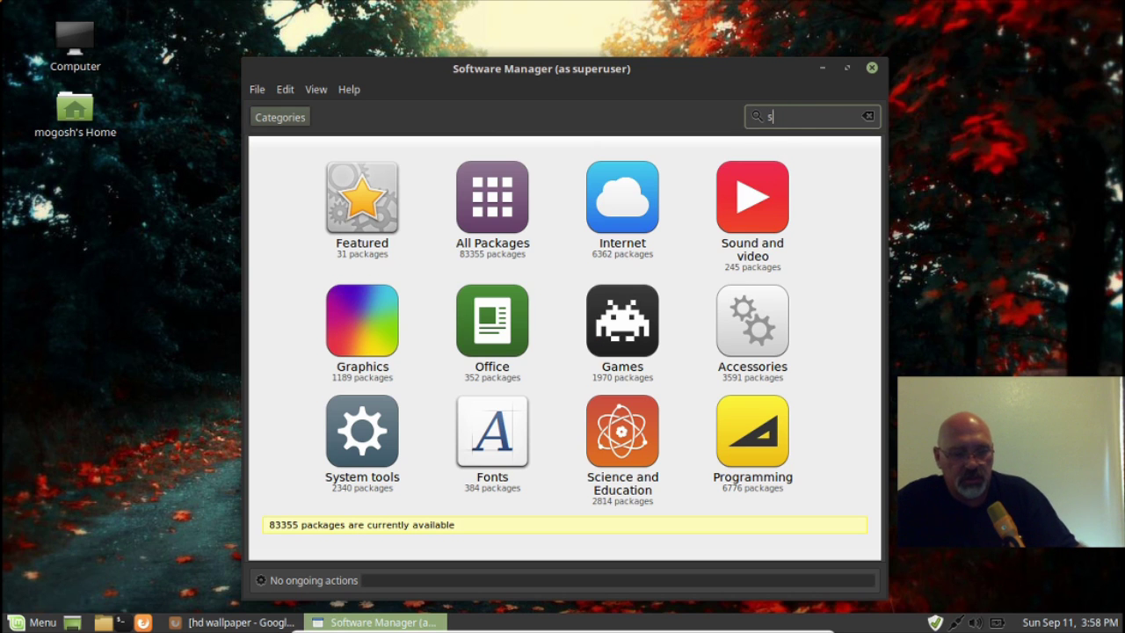
pyautogui.write('team')
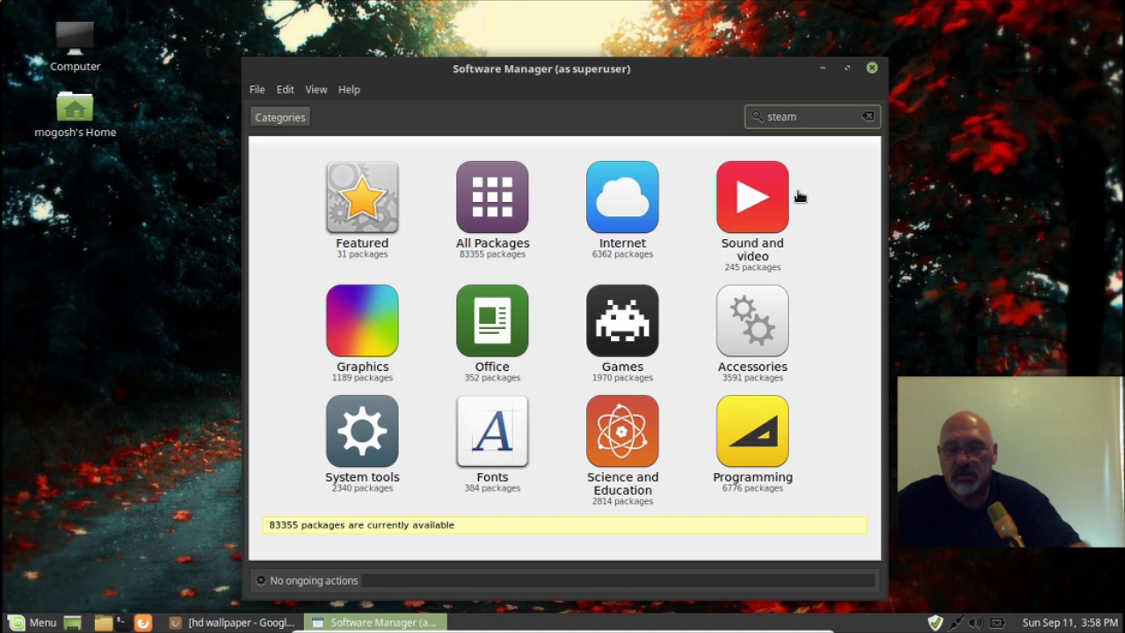
pyautogui.press('Return')
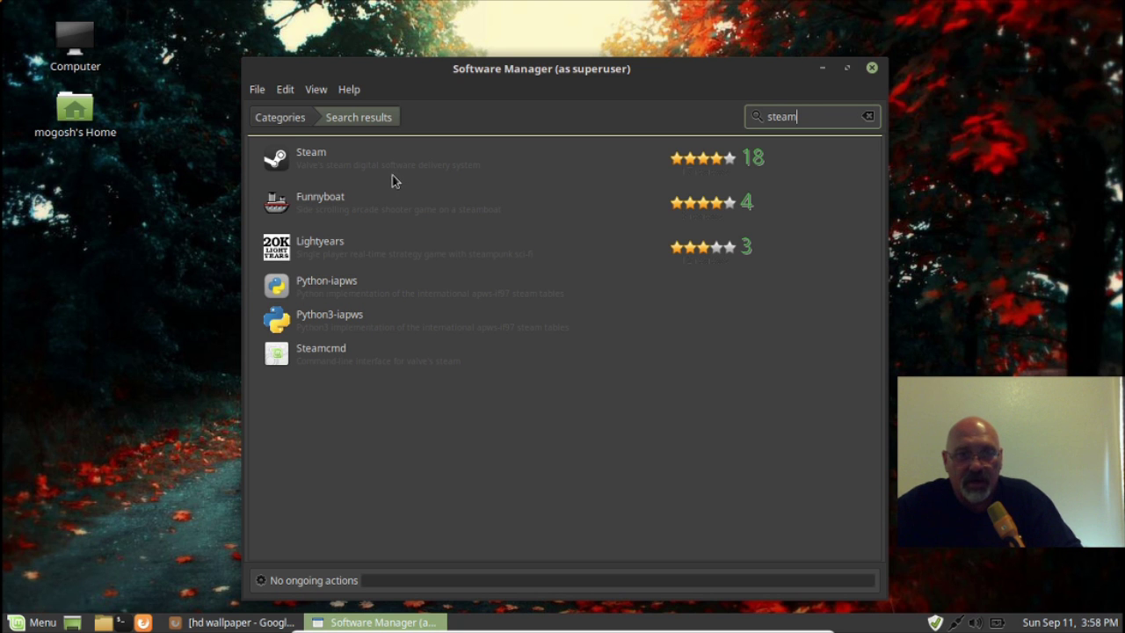
pyautogui.click(280, 120)
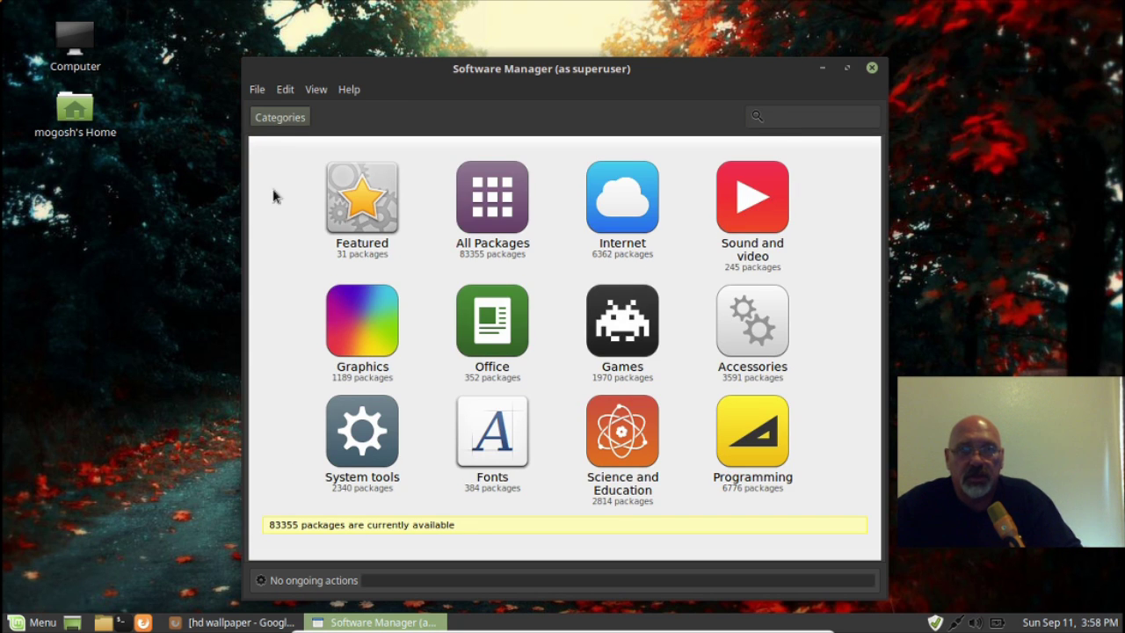
# Step: Search the available packages for "playonlinux" and return to the categories overview
pyautogui.click(771, 115)
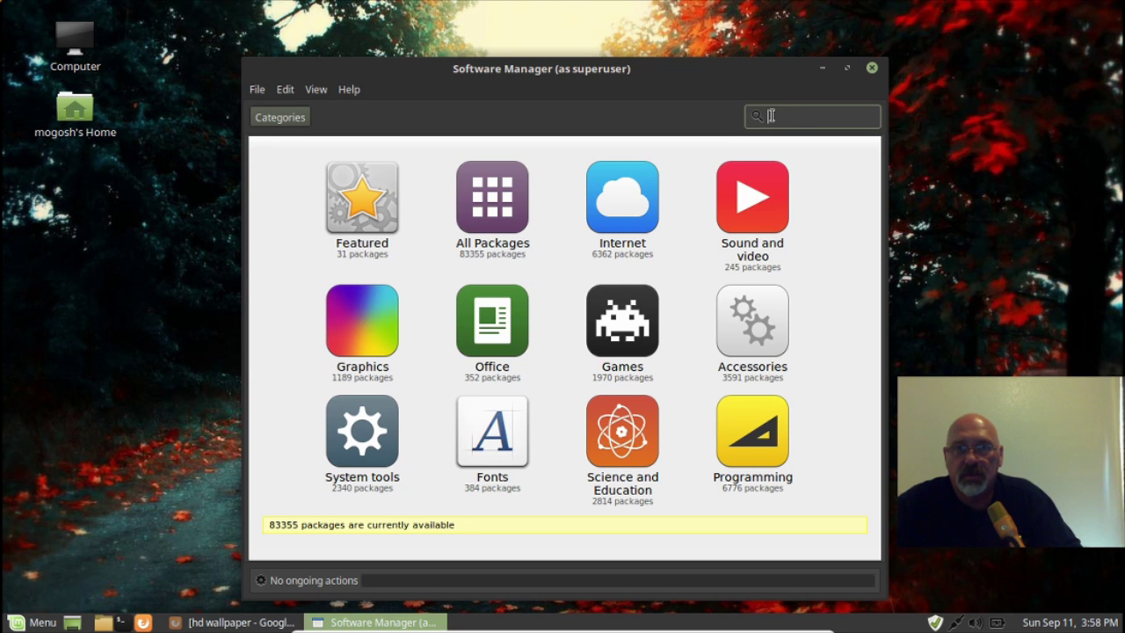
pyautogui.write('playonlinux')
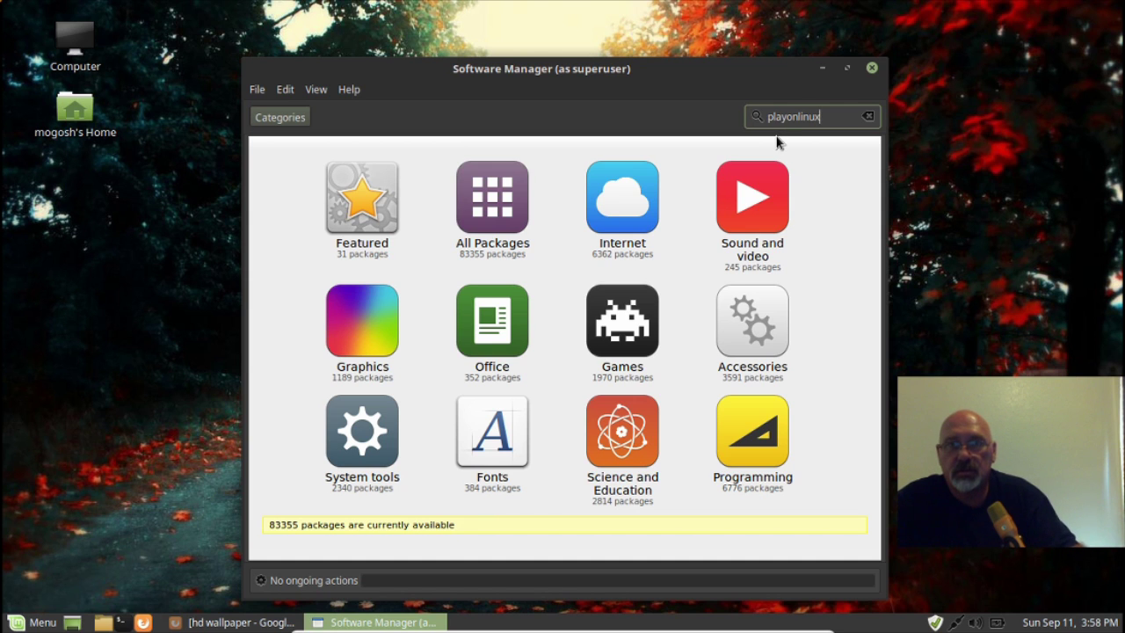
pyautogui.press('Return')
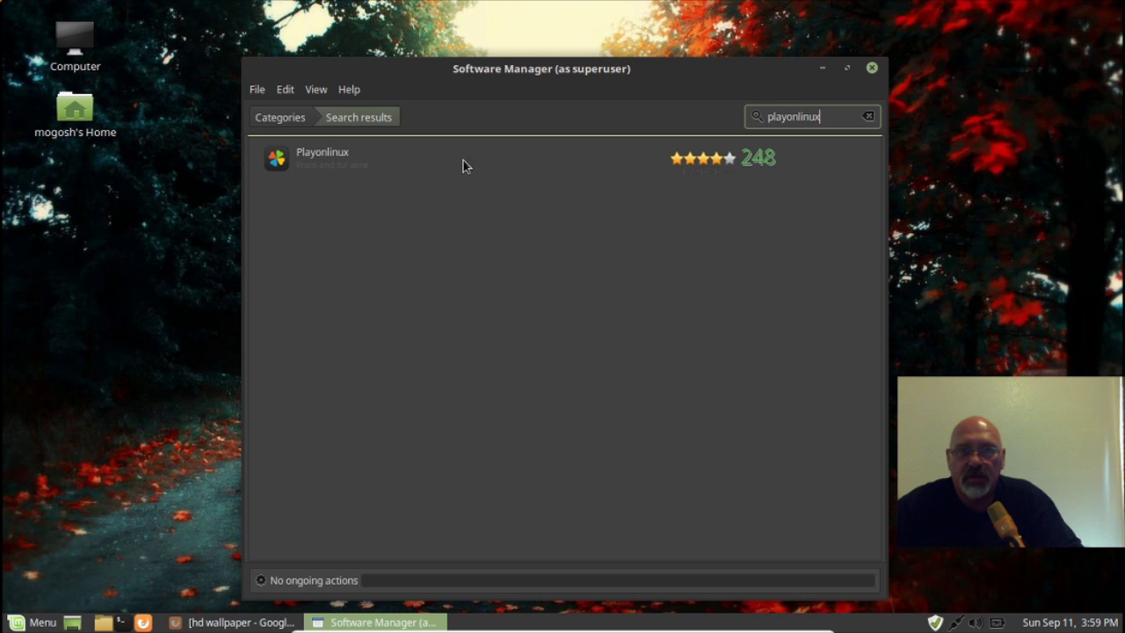
pyautogui.click(275, 118)
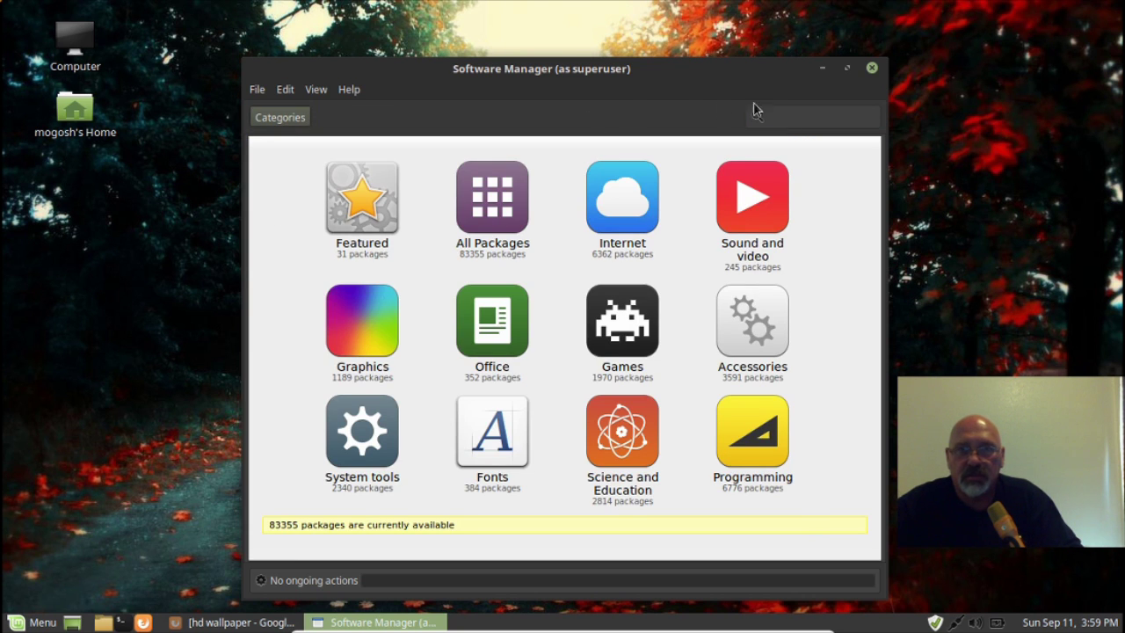
# Step: Search the available packages for "minecraft" and return to the categories overview
pyautogui.click(790, 118)
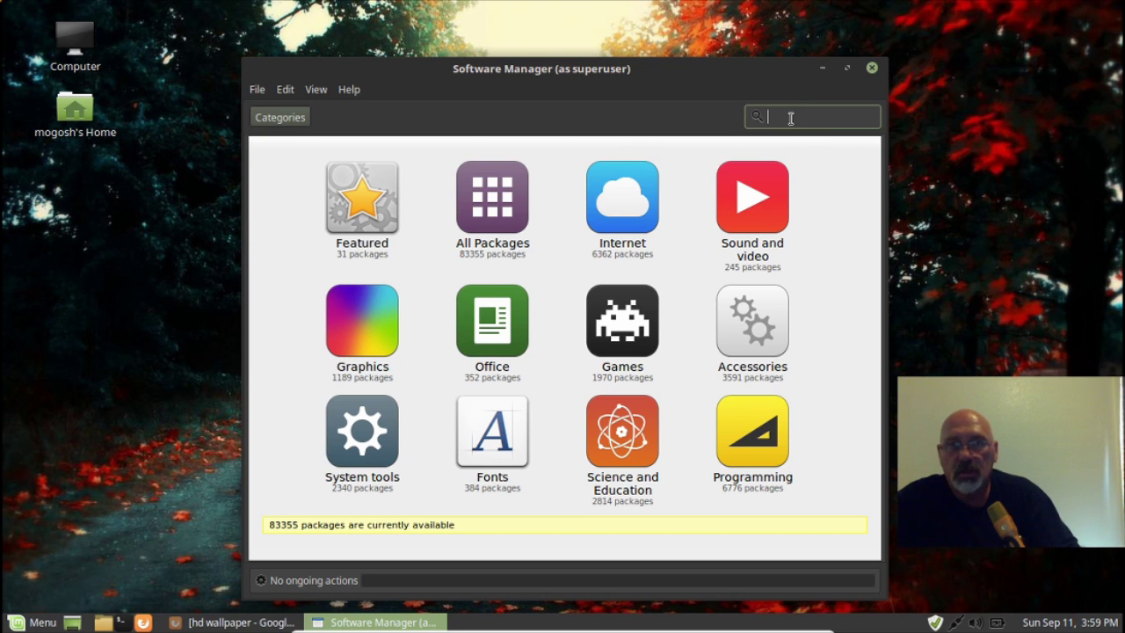
pyautogui.write('minecraft')
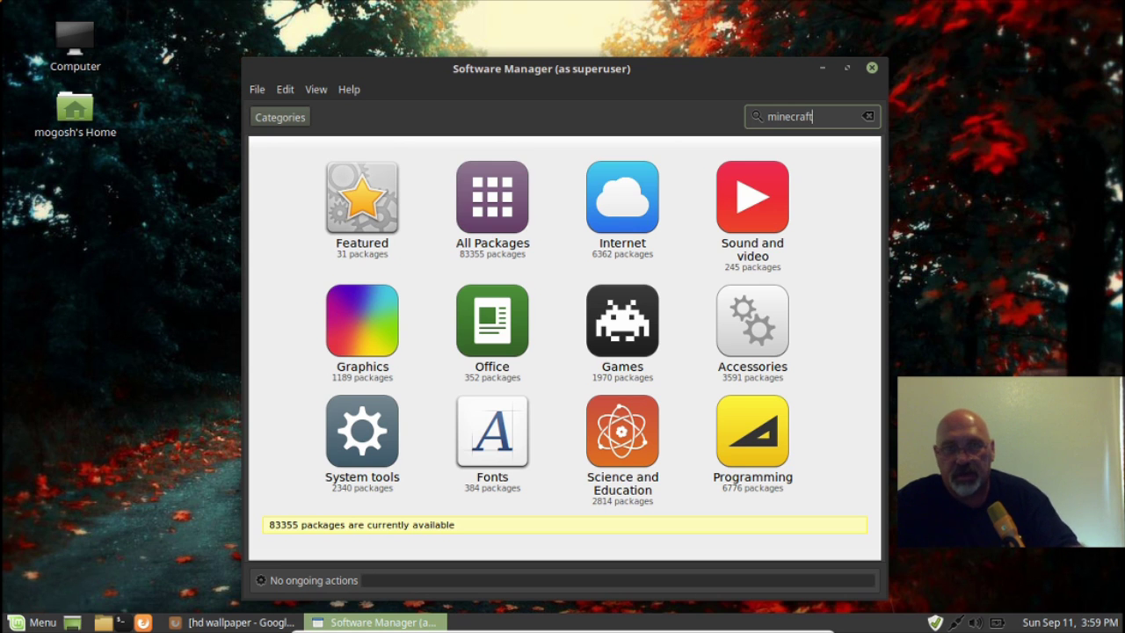
pyautogui.press('Return')
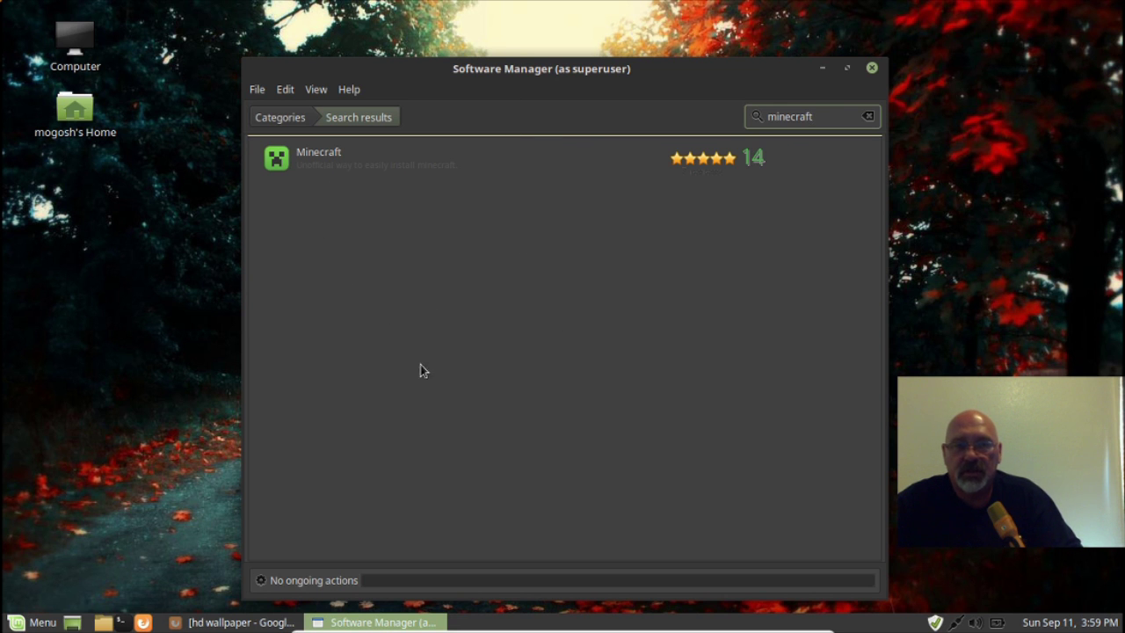
pyautogui.click(261, 118)
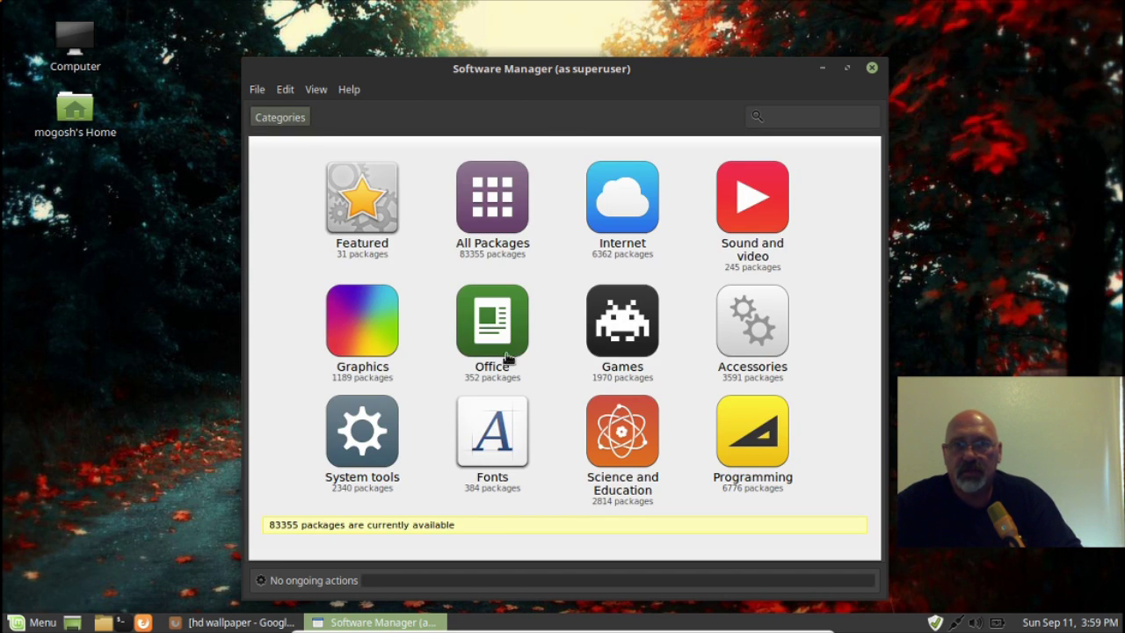
# Step: Browse the Games category and open the details page of Frozen-bubble
pyautogui.click(607, 385)
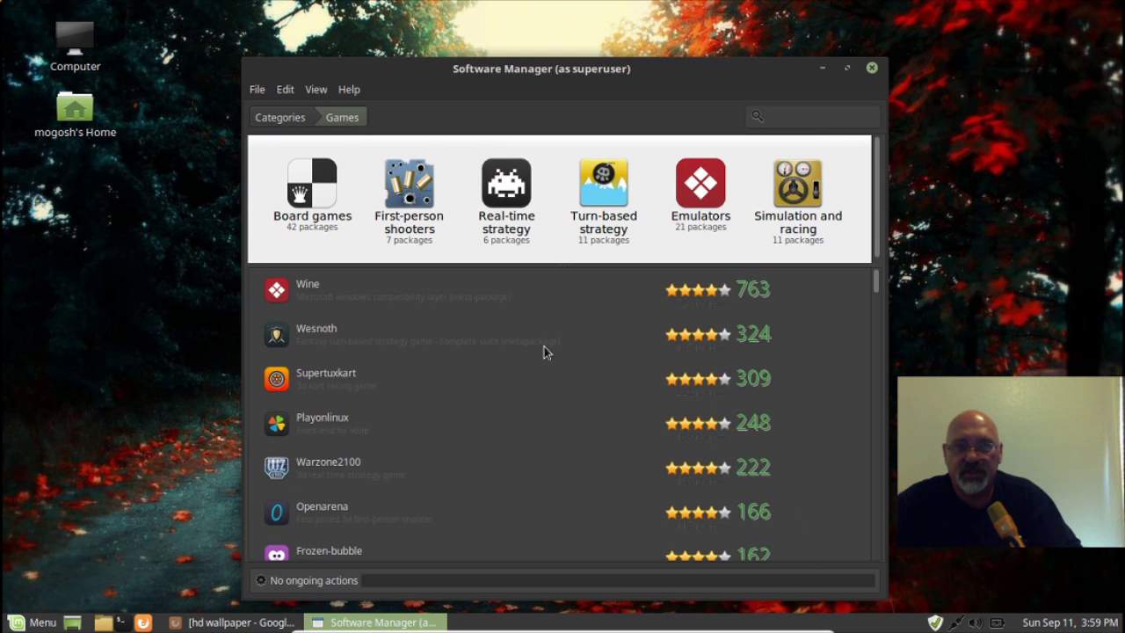
pyautogui.scroll(-1, 543, 346)
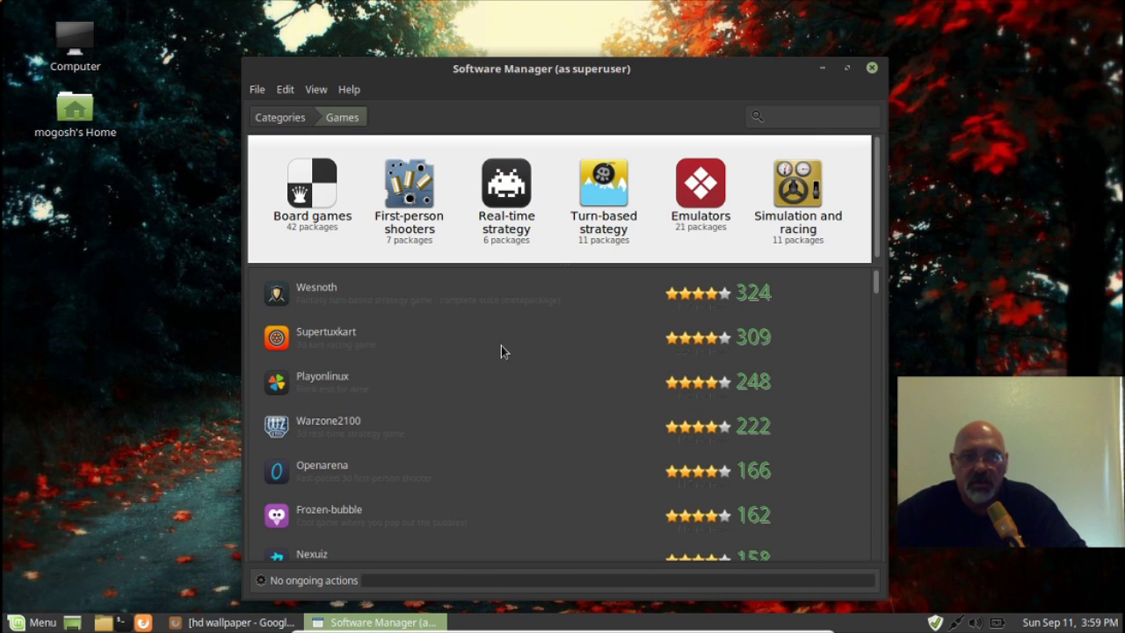
pyautogui.scroll(-1, 377, 354)
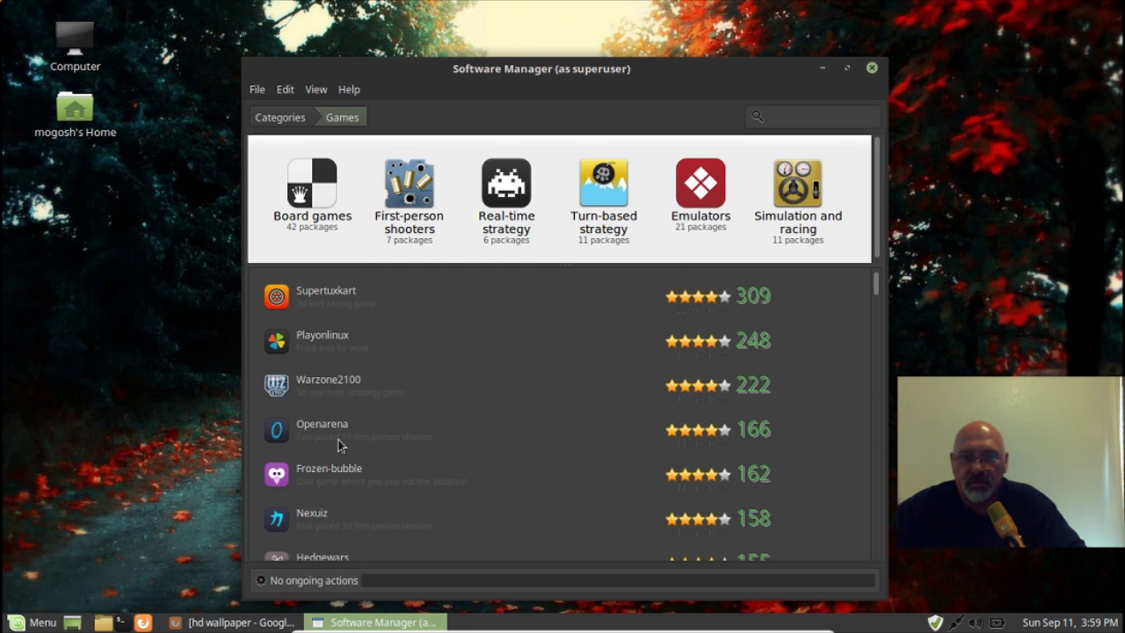
pyautogui.click(336, 471)
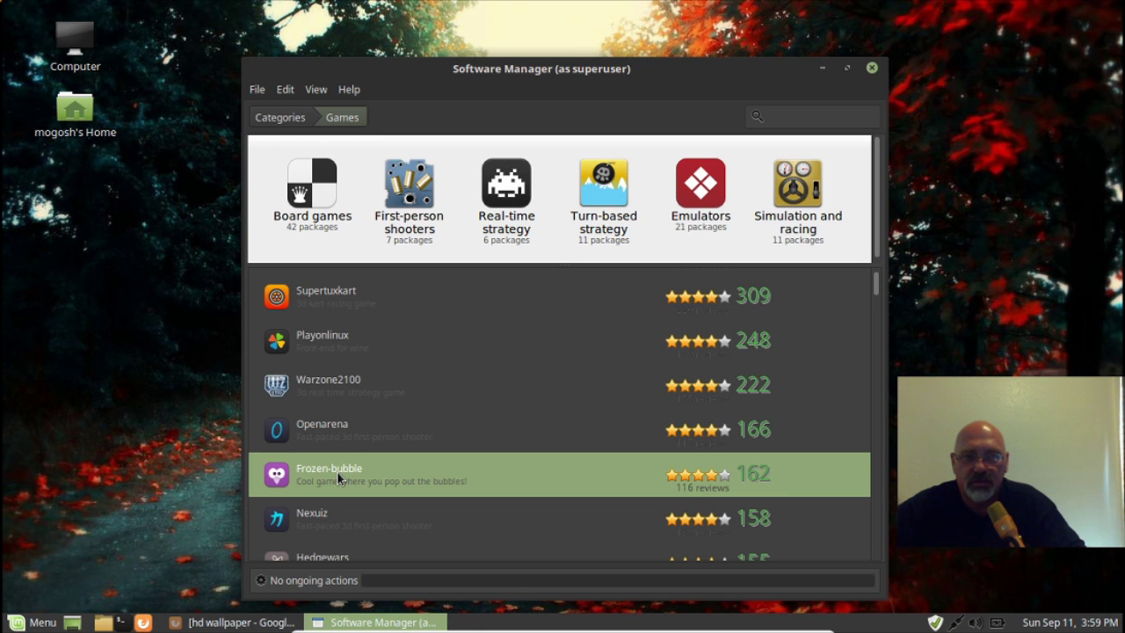
pyautogui.click(554, 474)
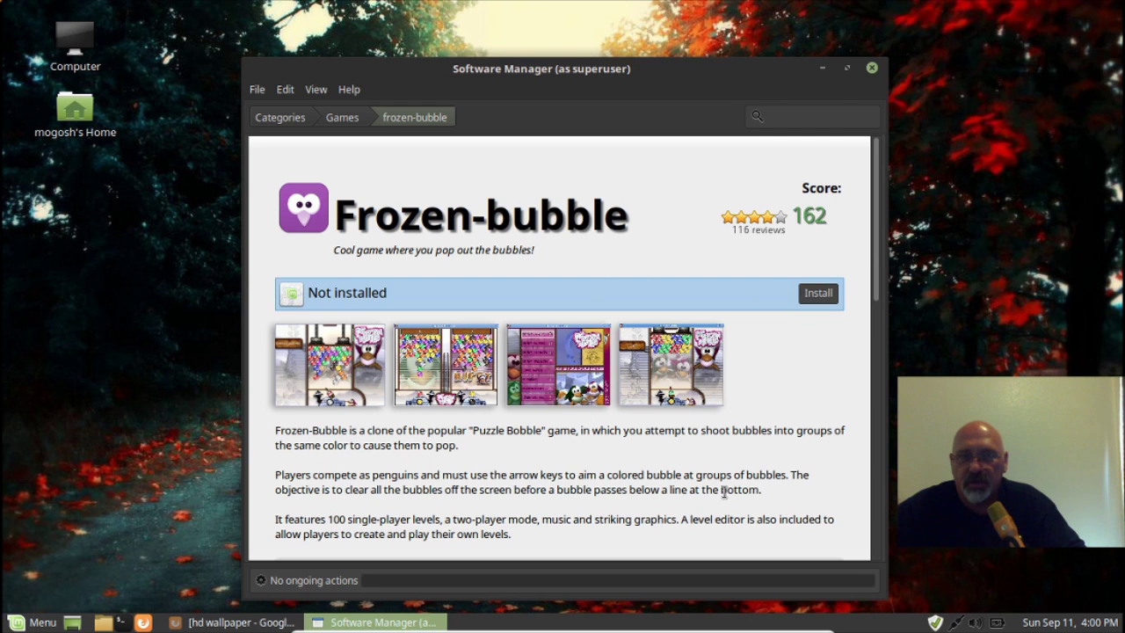
# Step: Look through the package details and reviews of Frozen-bubble, then close the Software Manager
pyautogui.scroll(-4, 727, 448)
pyautogui.scroll(-8, 727, 448)
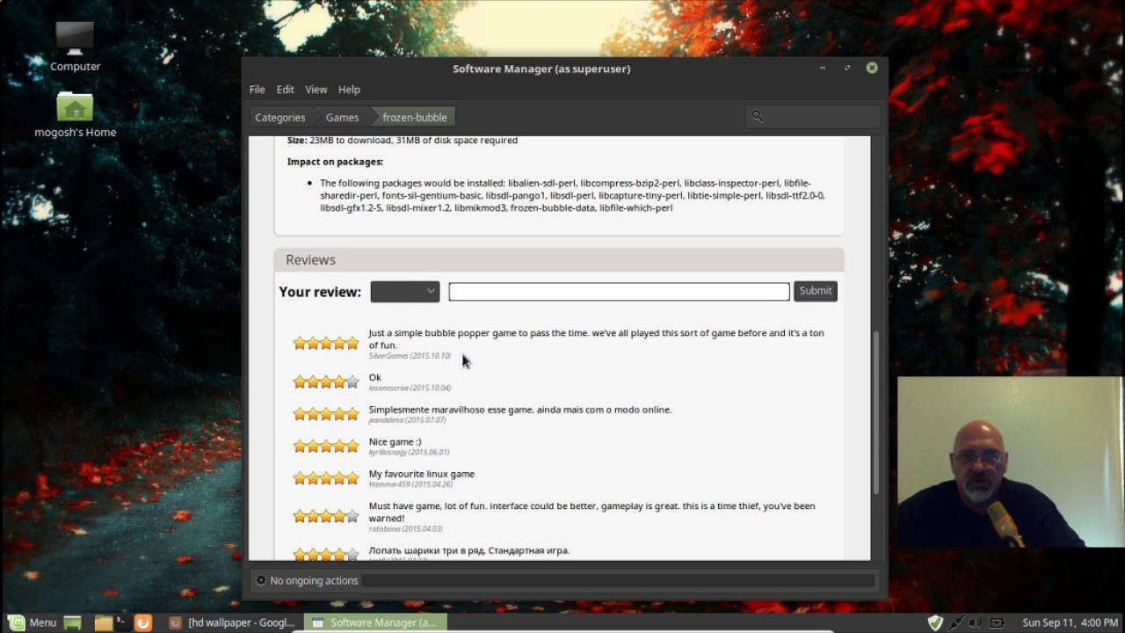
pyautogui.scroll(-4, 521, 369)
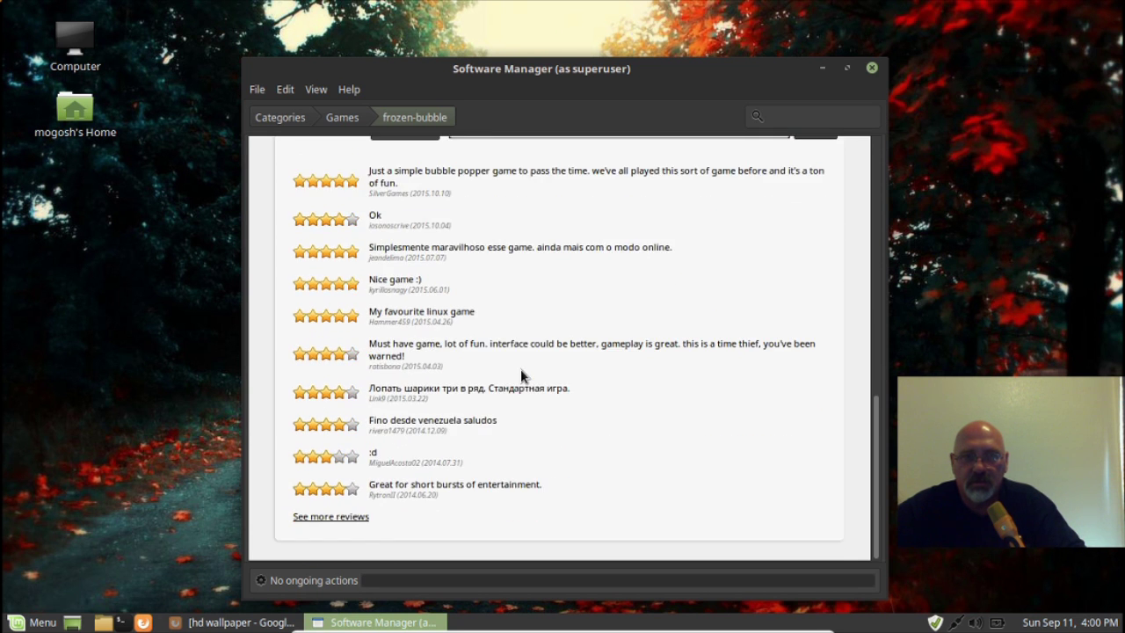
pyautogui.scroll(12, 520, 369)
pyautogui.scroll(5, 520, 369)
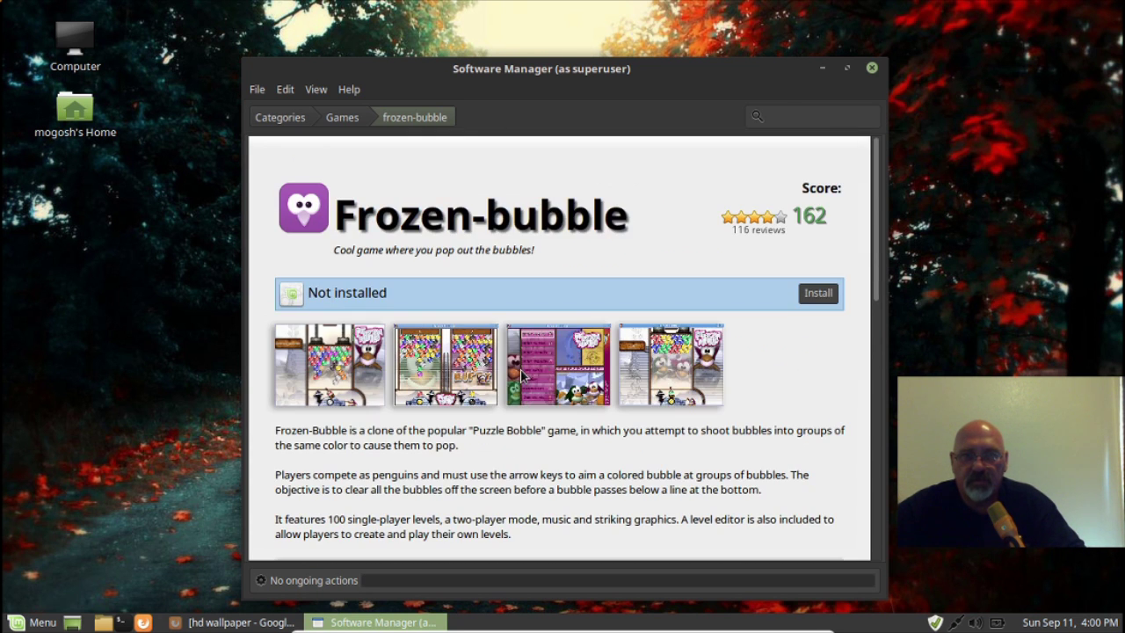
pyautogui.click(871, 68)
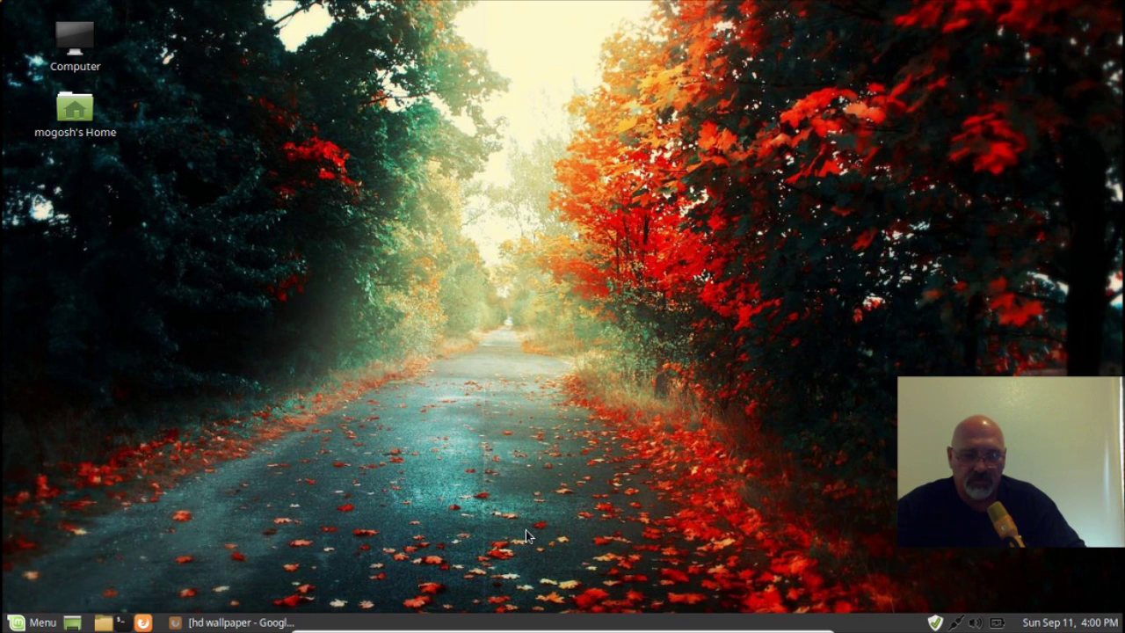
# Step: Find the default application settings by searching for "prefer" and open Preferred Applications
pyautogui.click(40, 624)
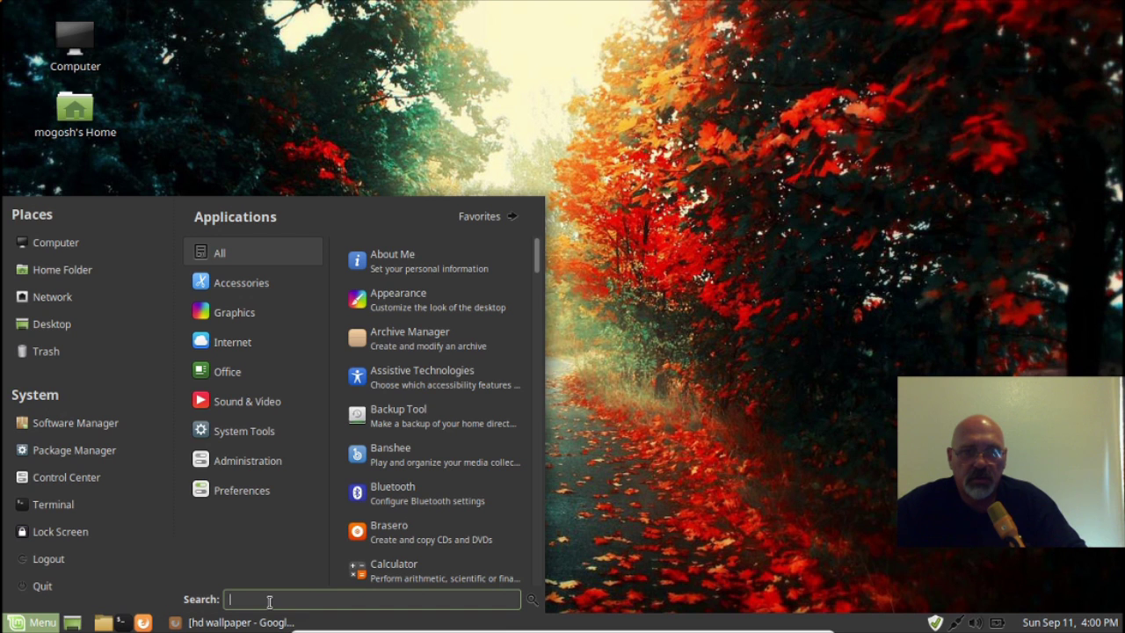
pyautogui.write('prefer')
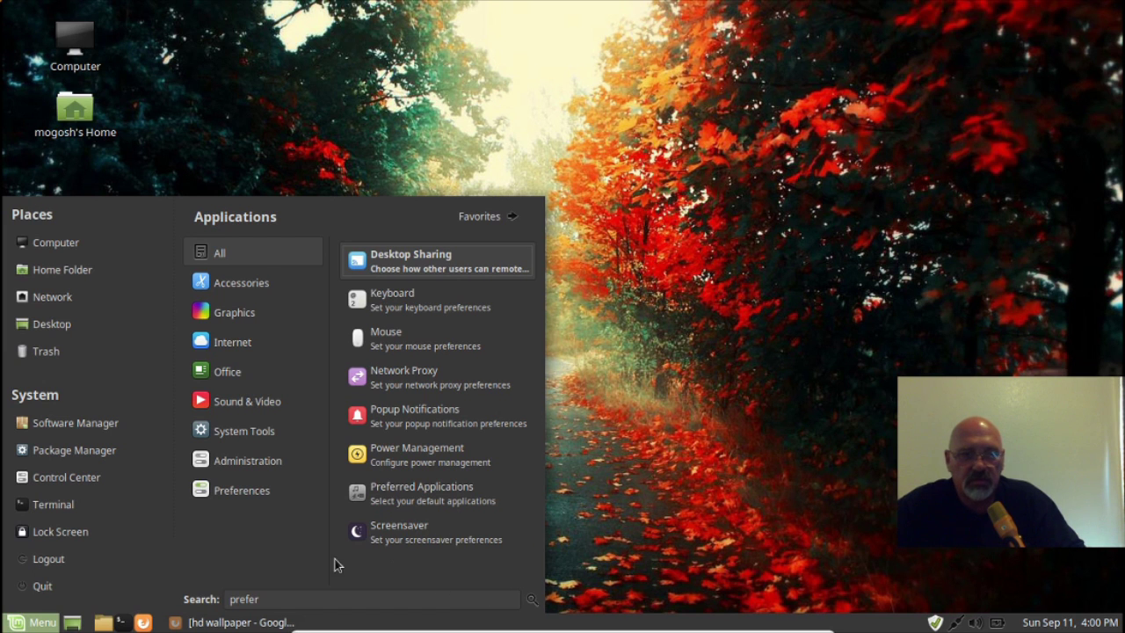
pyautogui.click(410, 489)
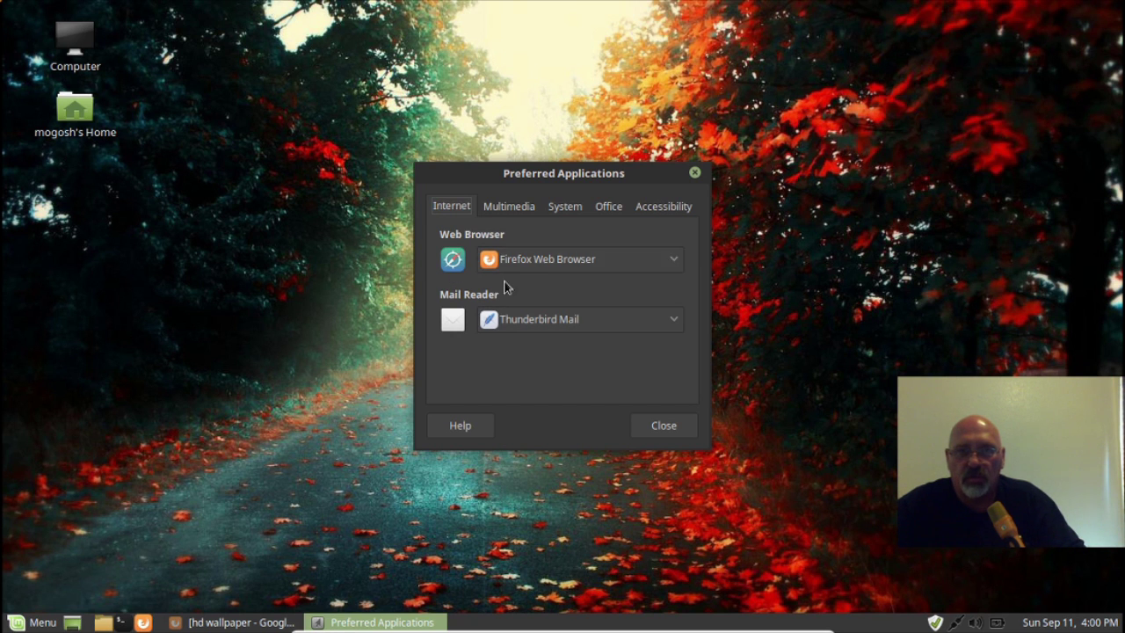
# Step: Set Banshee Media Player as default multimedia player and VLC media player as default video player, check the office defaults and close the dialog
pyautogui.click(505, 207)
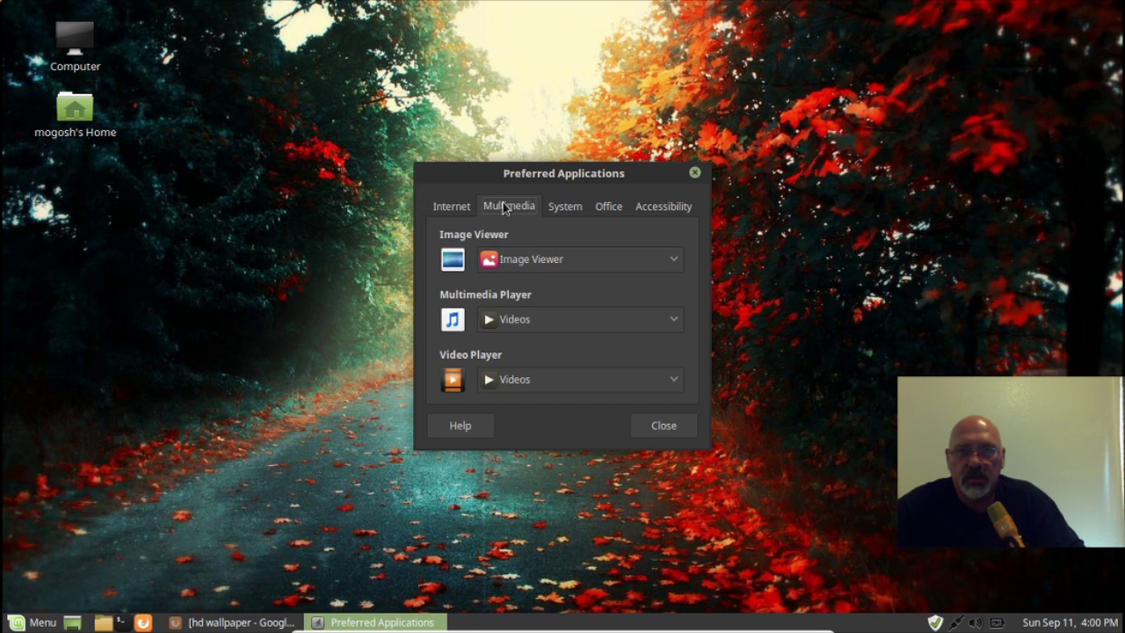
pyautogui.click(596, 321)
pyautogui.click(553, 344)
pyautogui.click(674, 379)
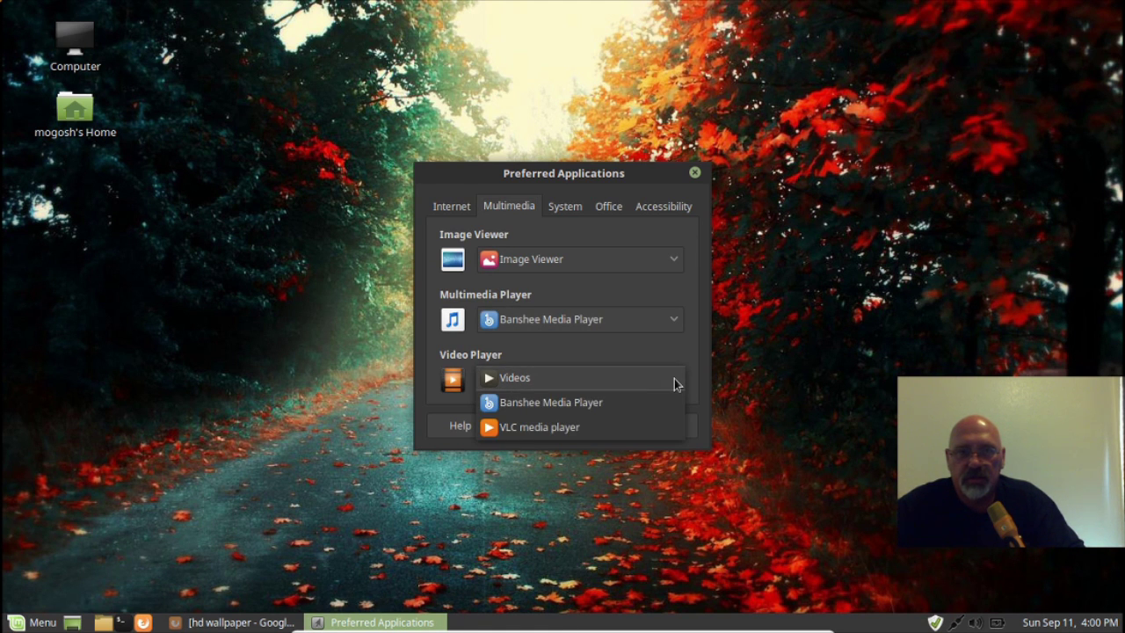
pyautogui.click(541, 427)
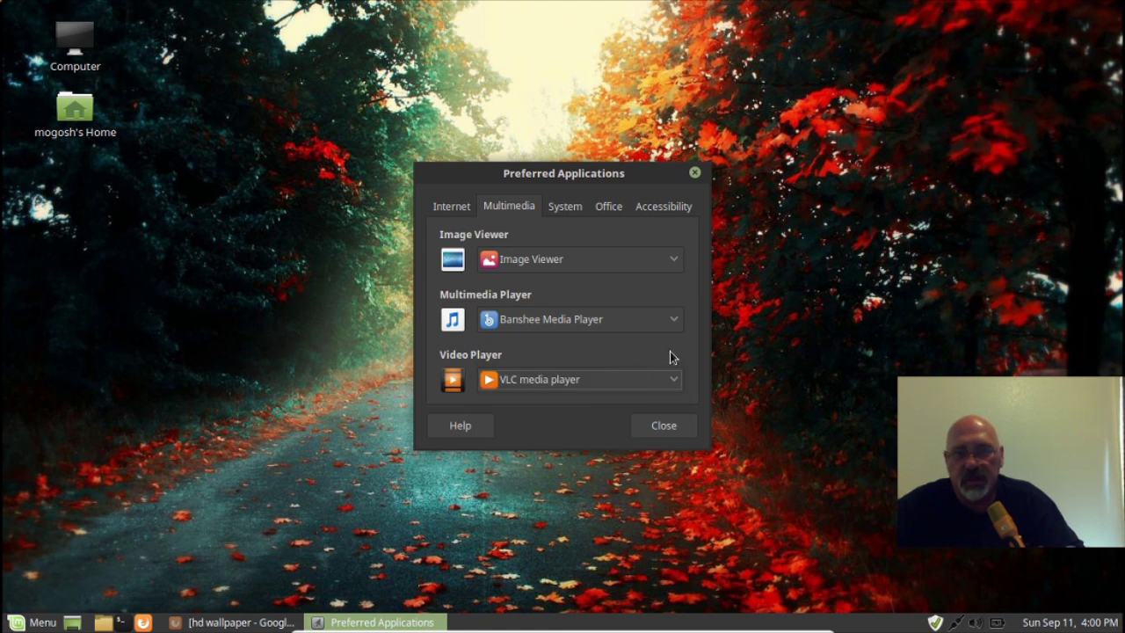
pyautogui.click(608, 205)
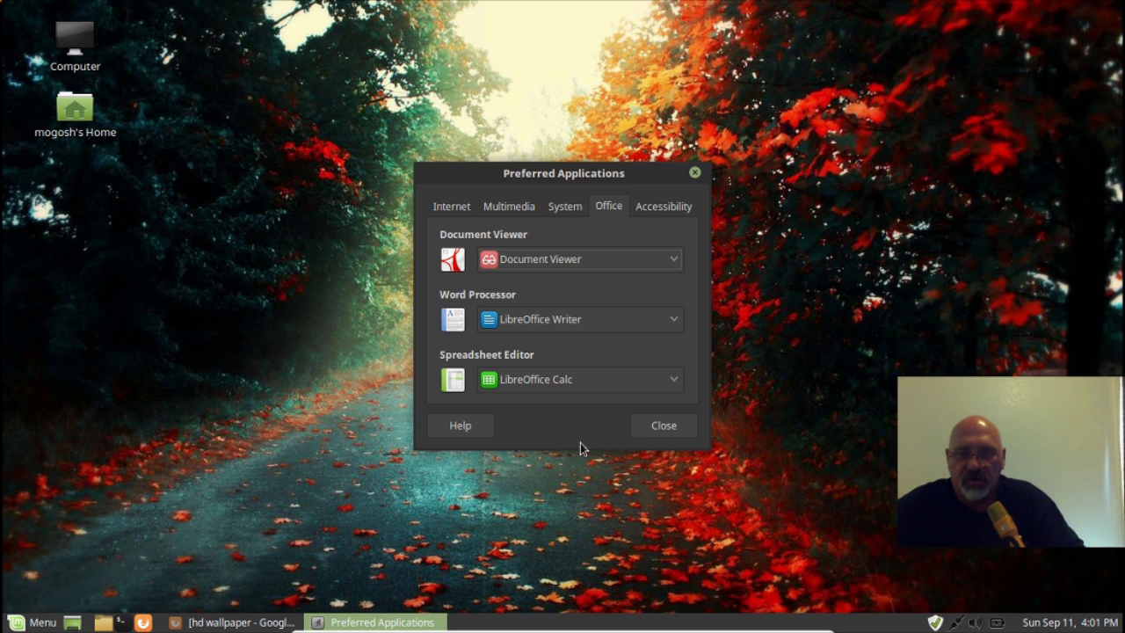
pyautogui.click(650, 427)
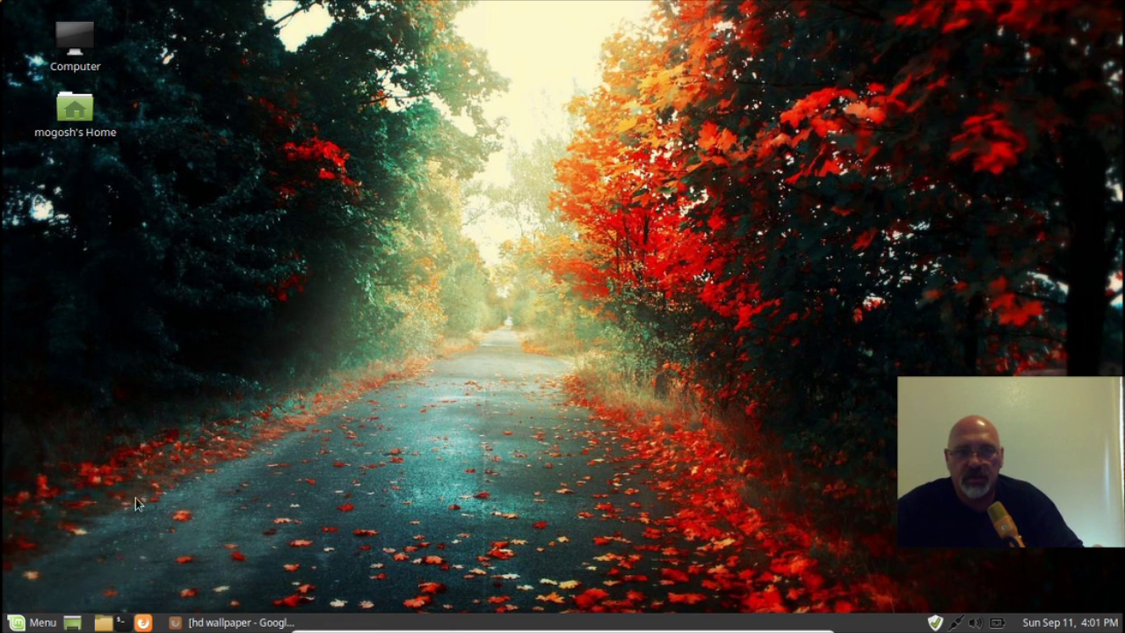
# Step: Find LibreOffice Writer among the office applications and add a shortcut for it to the desktop
pyautogui.click(33, 623)
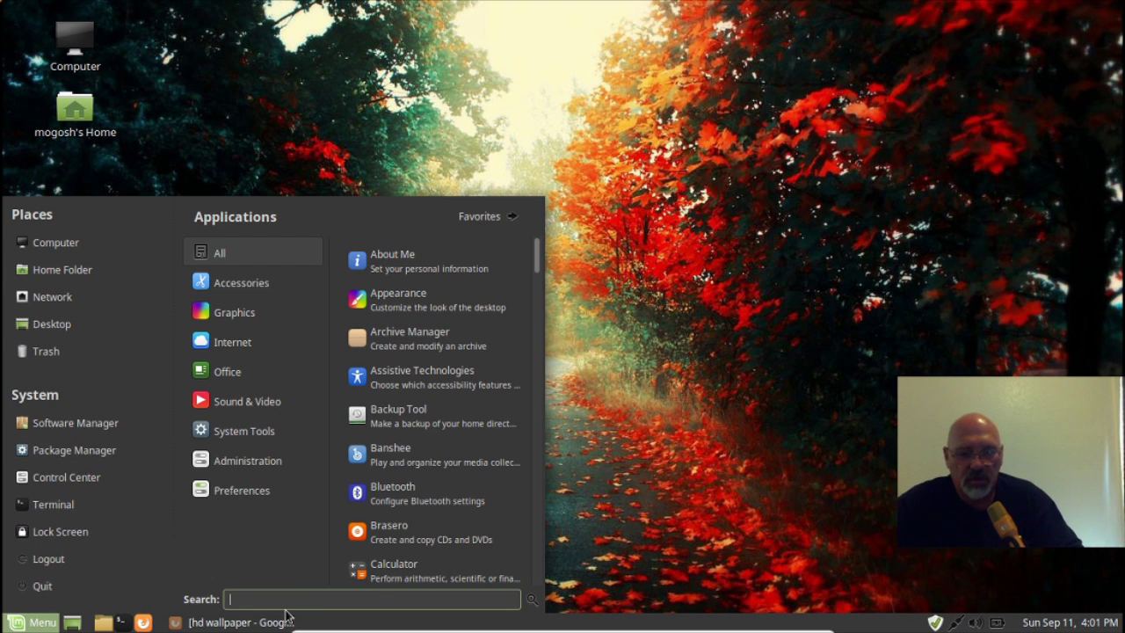
pyautogui.write('offic')
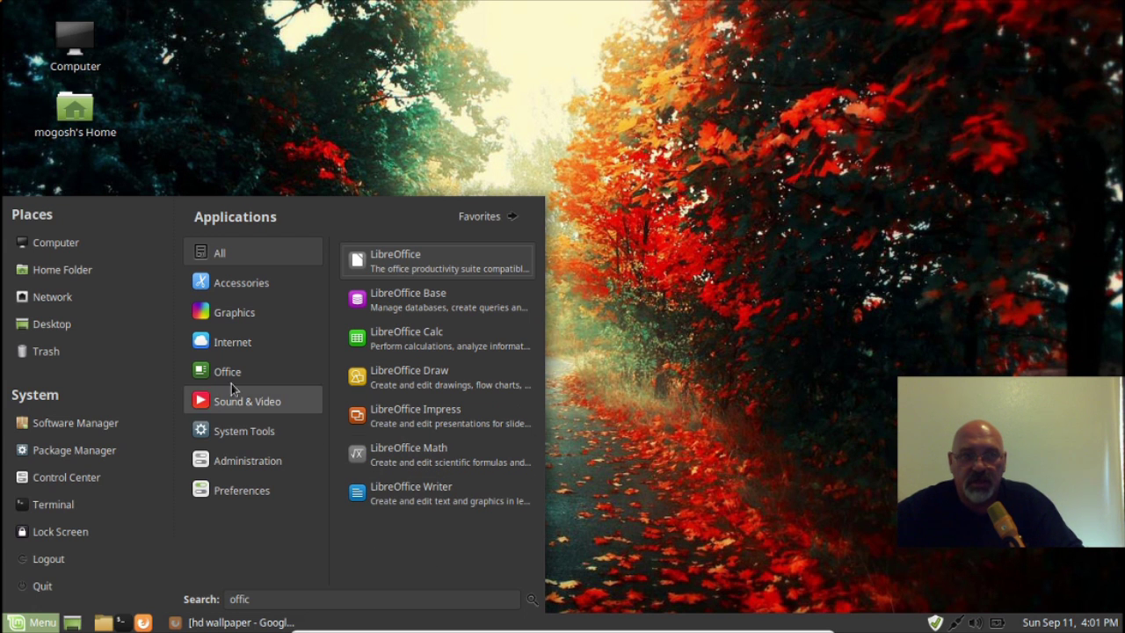
pyautogui.moveTo(236, 378)
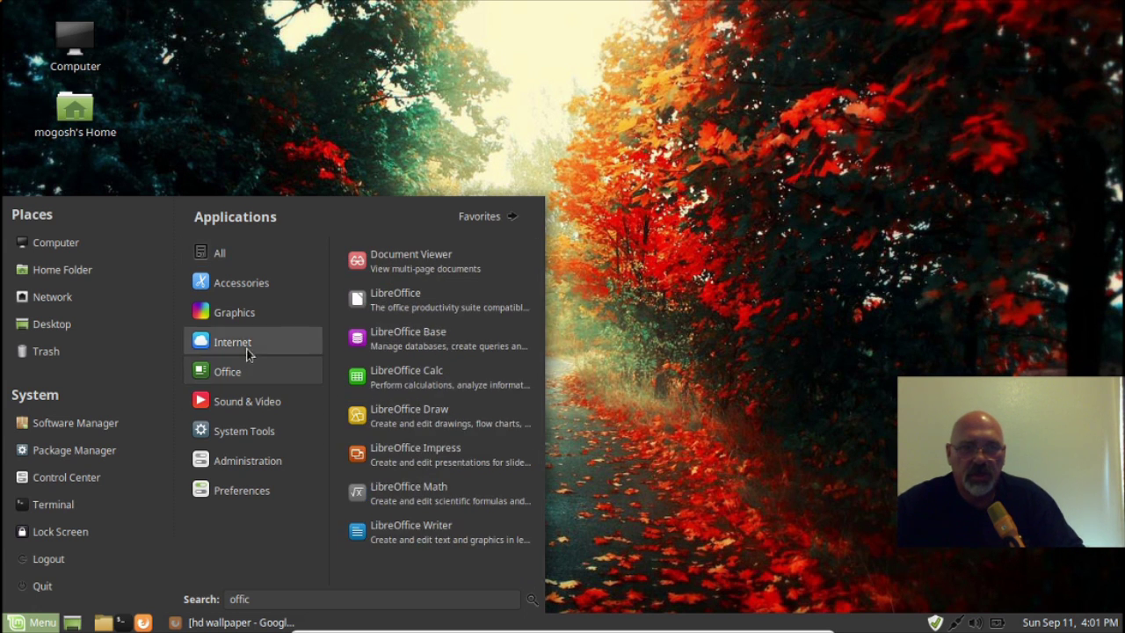
pyautogui.moveTo(251, 336)
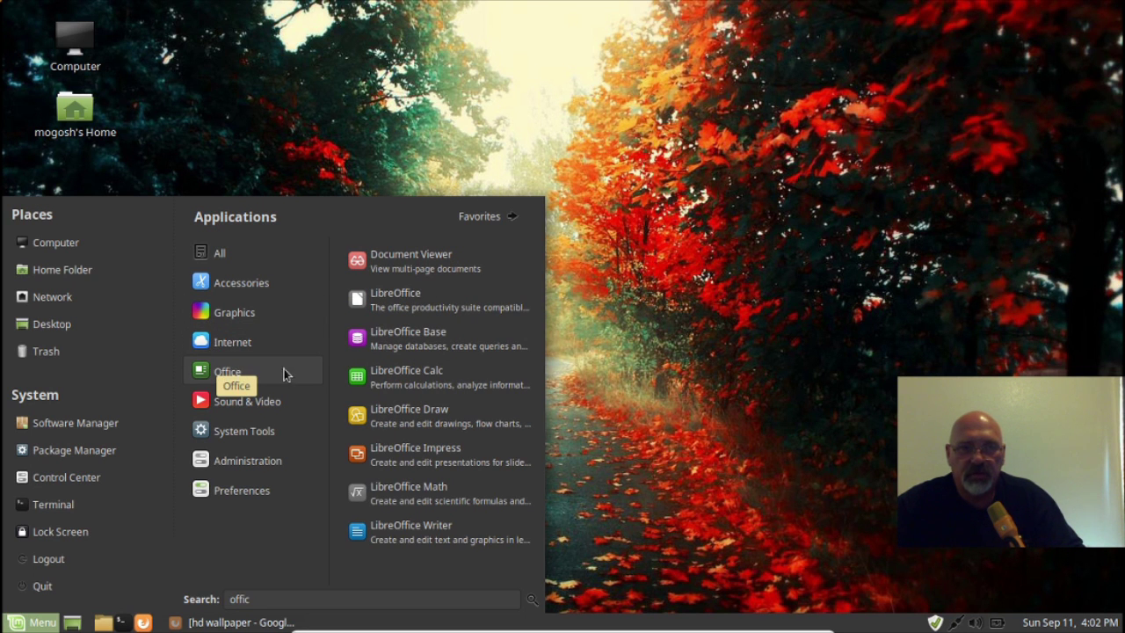
pyautogui.rightClick(367, 537)
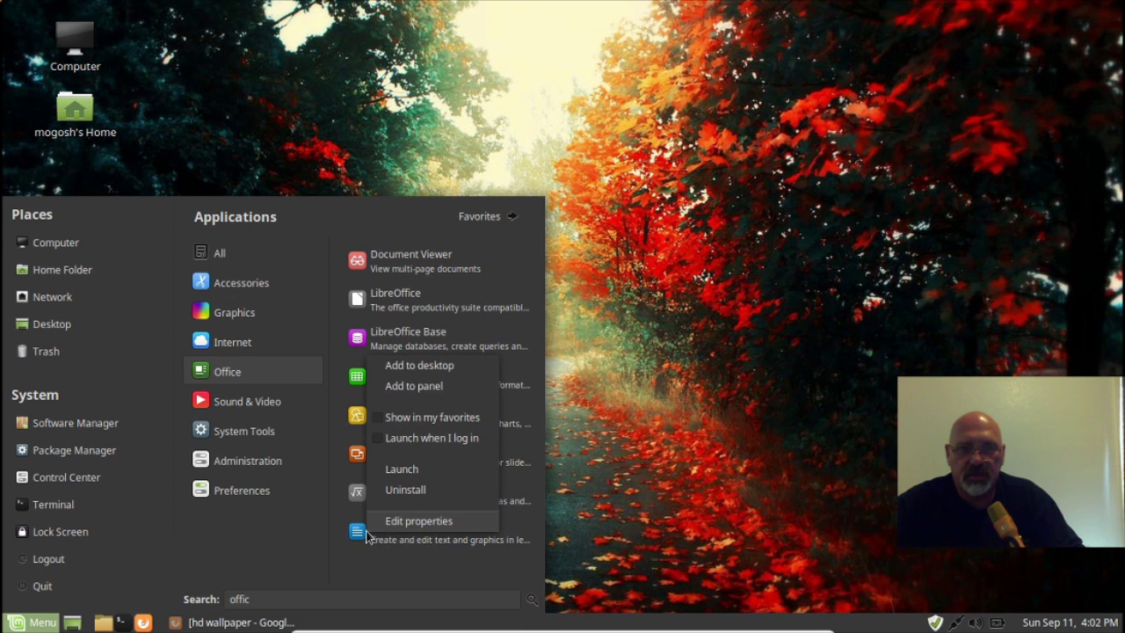
pyautogui.click(424, 367)
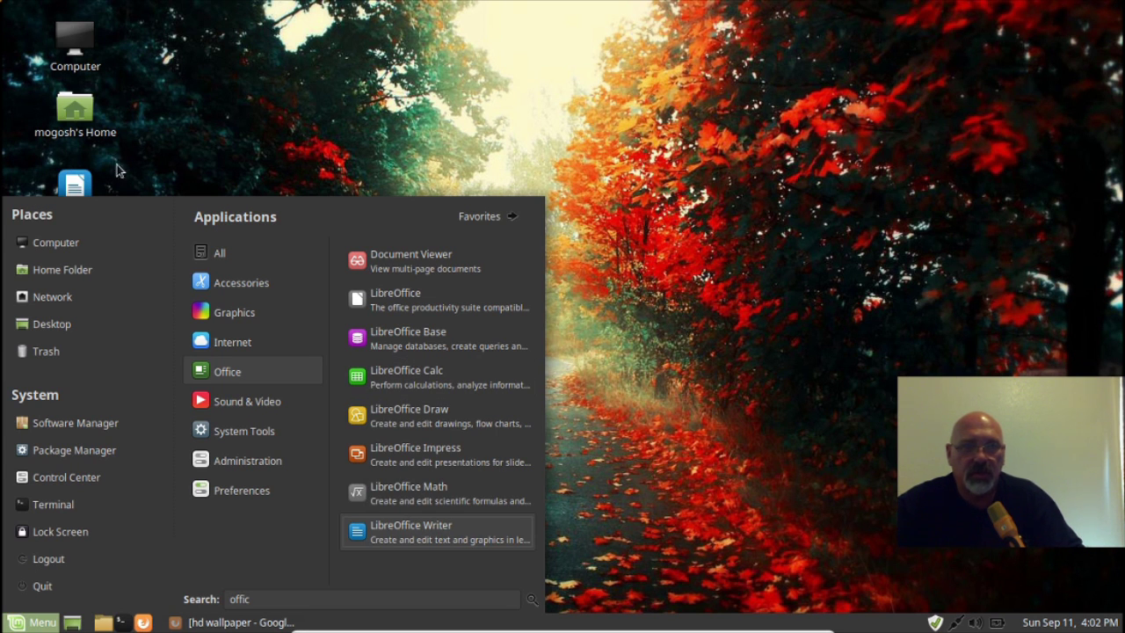
pyautogui.click(622, 402)
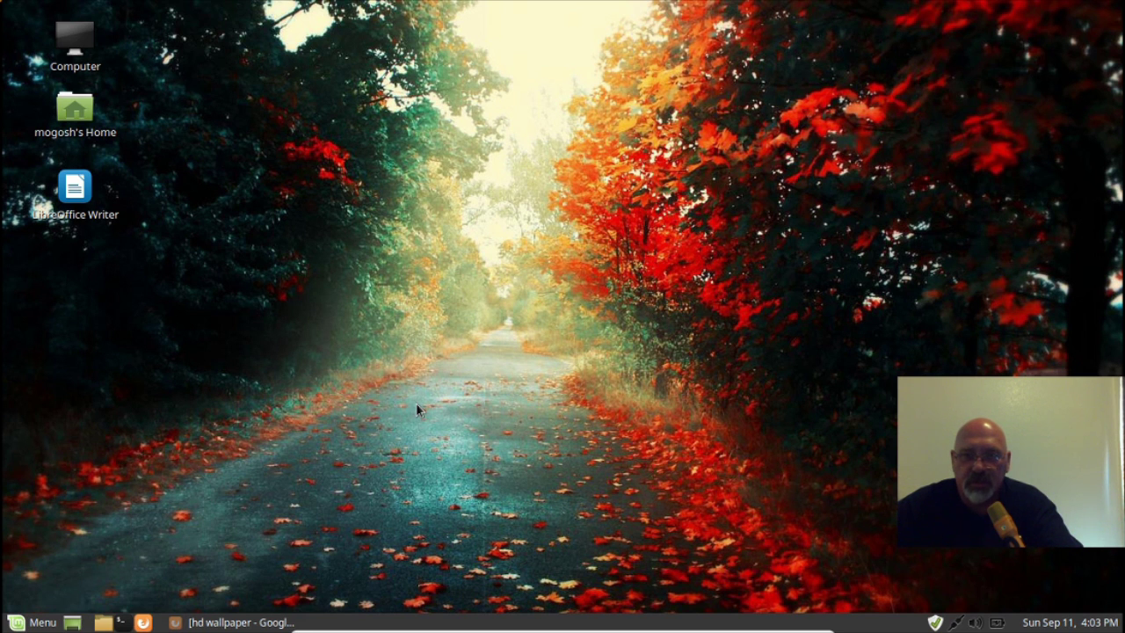
# Step: Open the system's shutdown and restart dialog
pyautogui.click(40, 623)
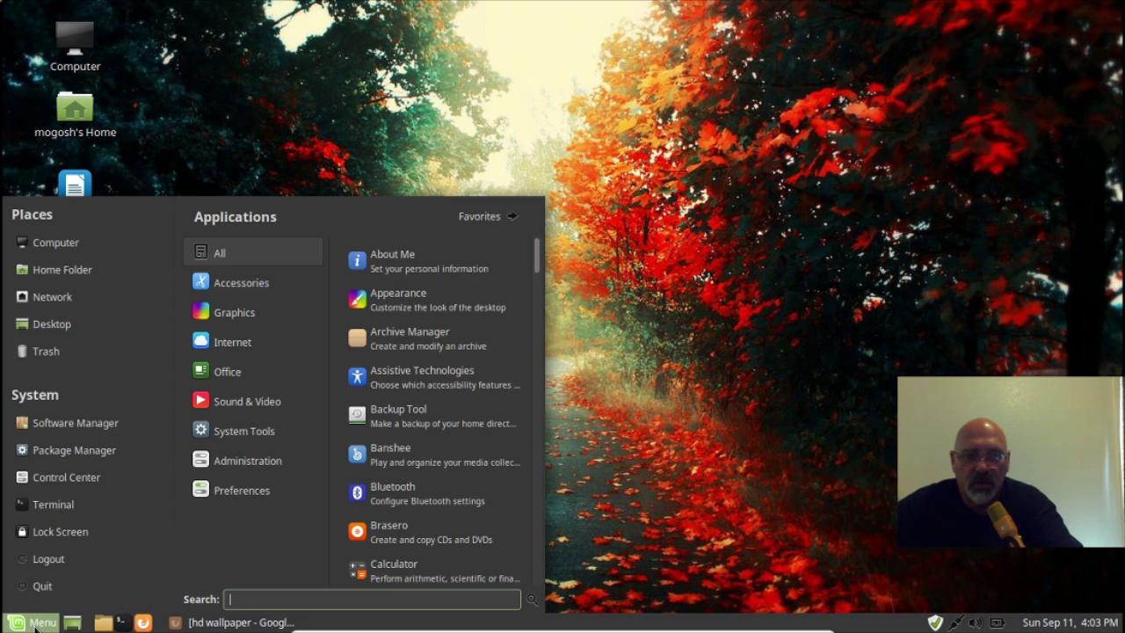
pyautogui.click(42, 585)
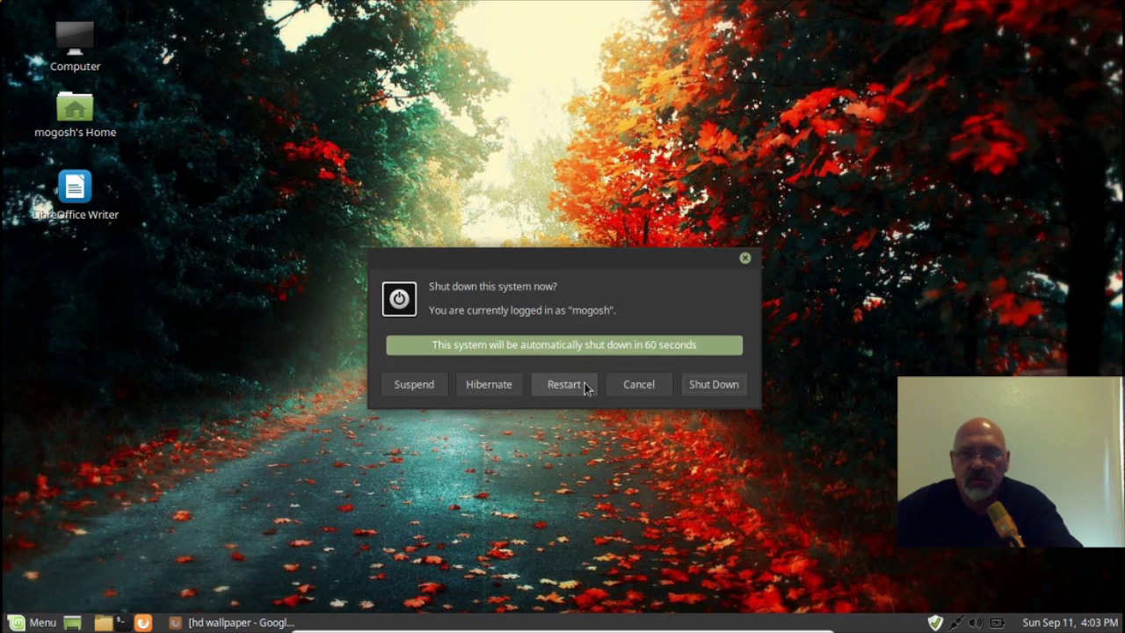